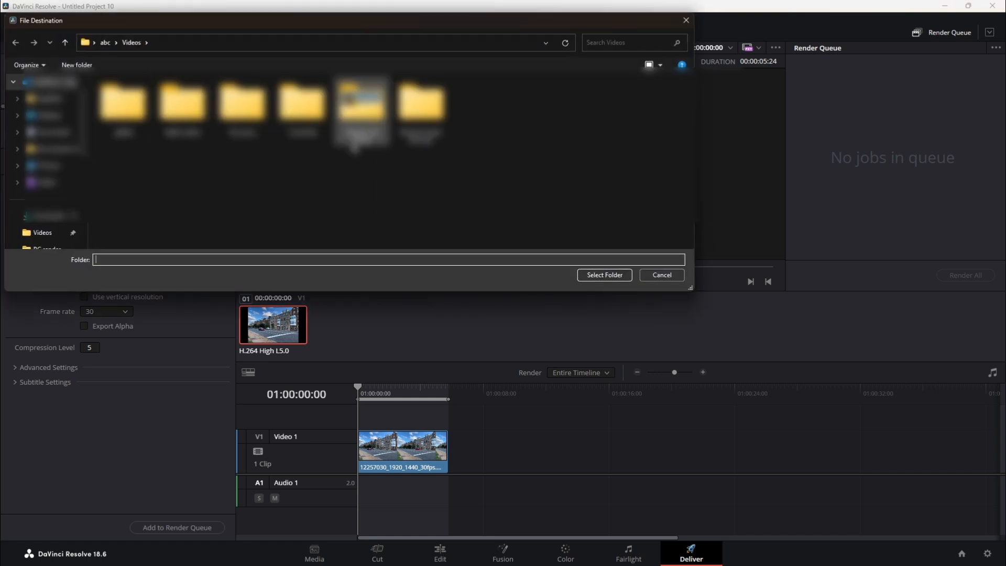
Set the render's output location to the "img seq" folder on drive D.
scroll(49, 229, "down", 5)
left_click(48, 200)
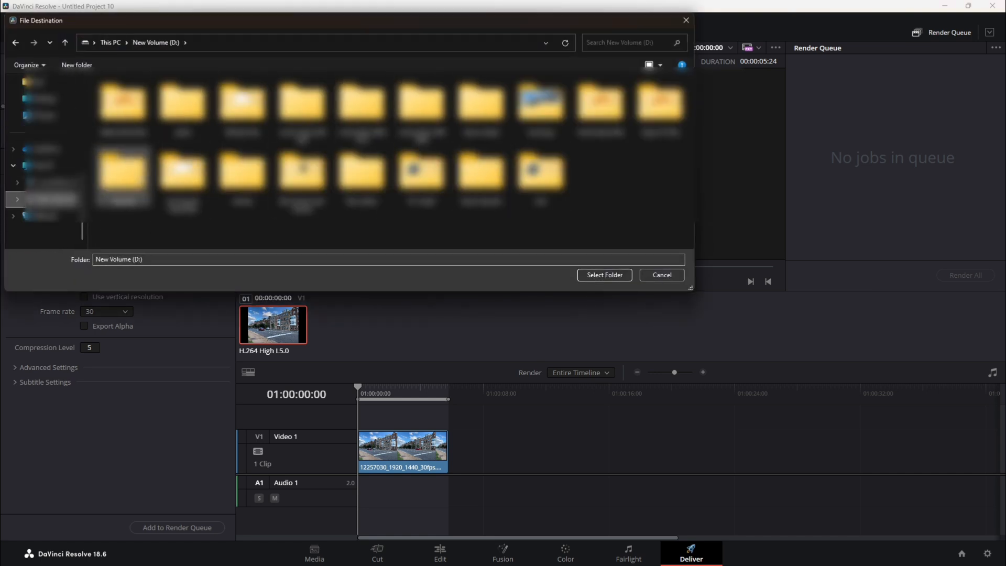
double_click(126, 176)
left_click(622, 276)
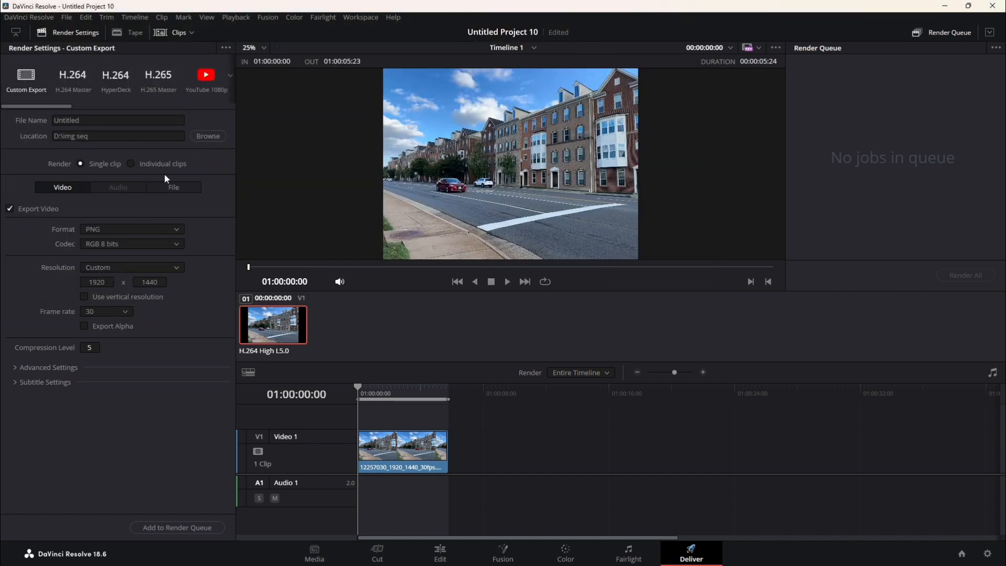
Name the output file "clip image seq" and render it through the render queue.
left_click(122, 121)
key("BackSpace")
key("BackSpace")
key("BackSpace")
key("BackSpace")
key("BackSpace")
key("BackSpace")
key("BackSpace")
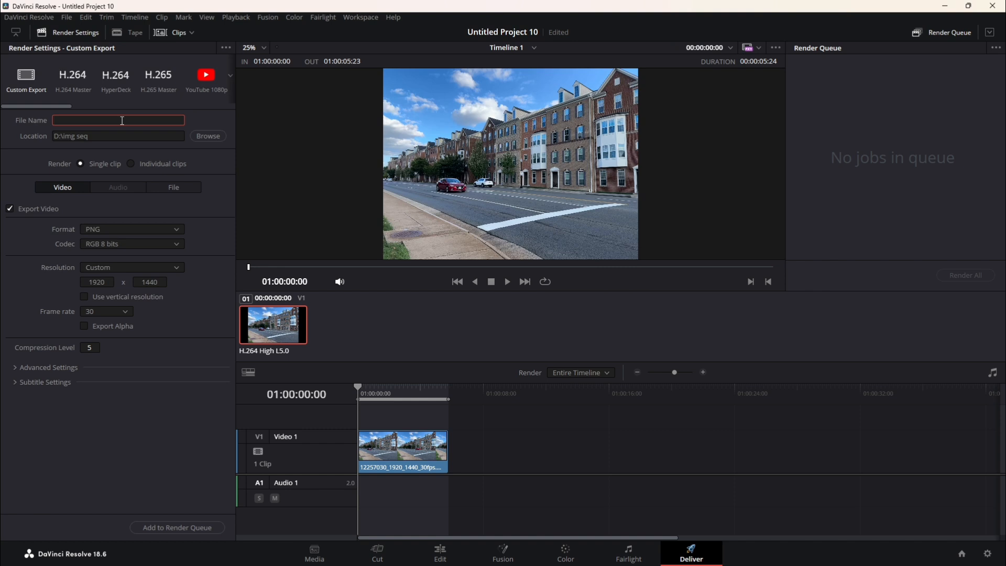
type("clip image seq")
left_click(178, 528)
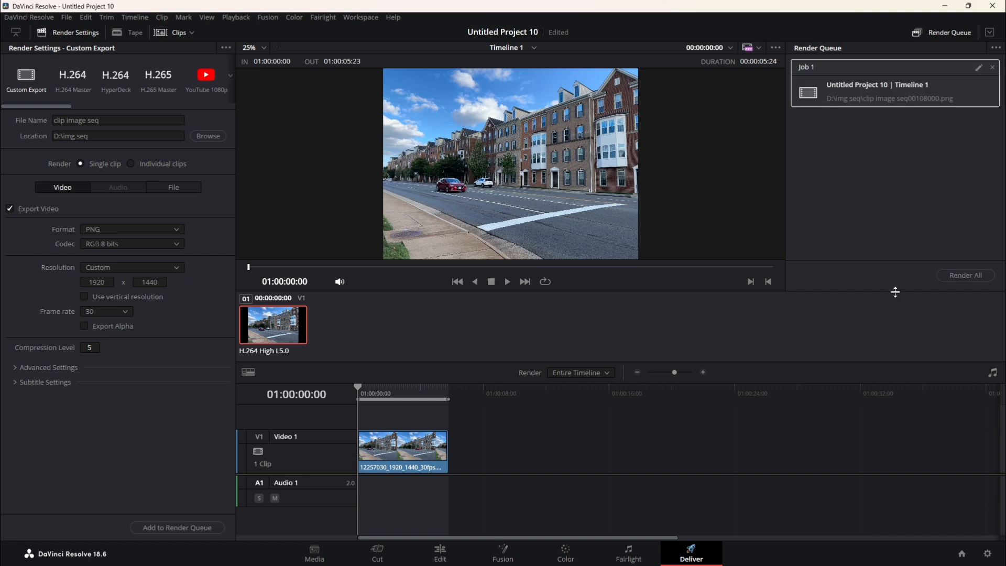
left_click(950, 276)
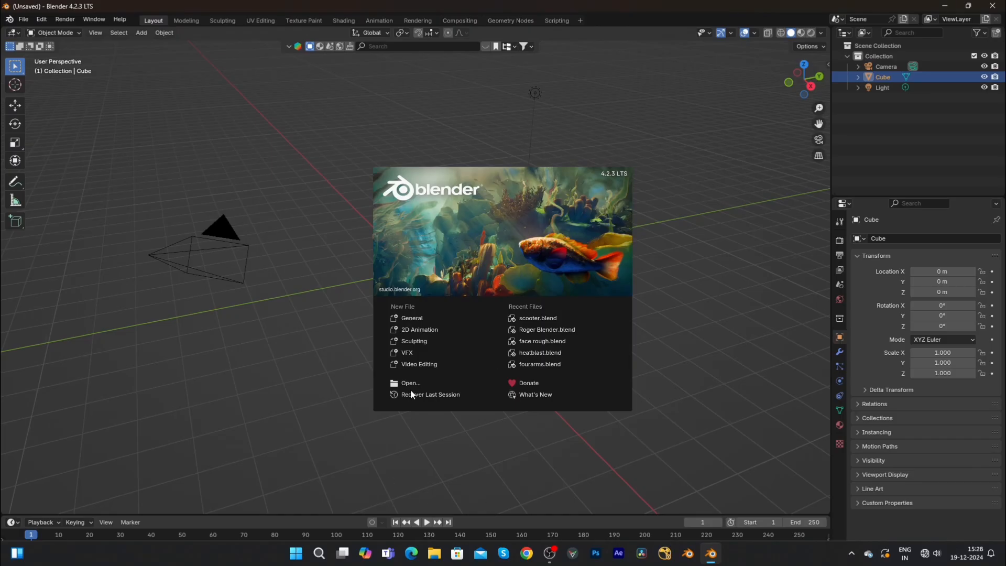
In Blender, start a new VFX project and open all PNG frames from D:\img seq as the tracking clip.
left_click(411, 353)
left_click(418, 190)
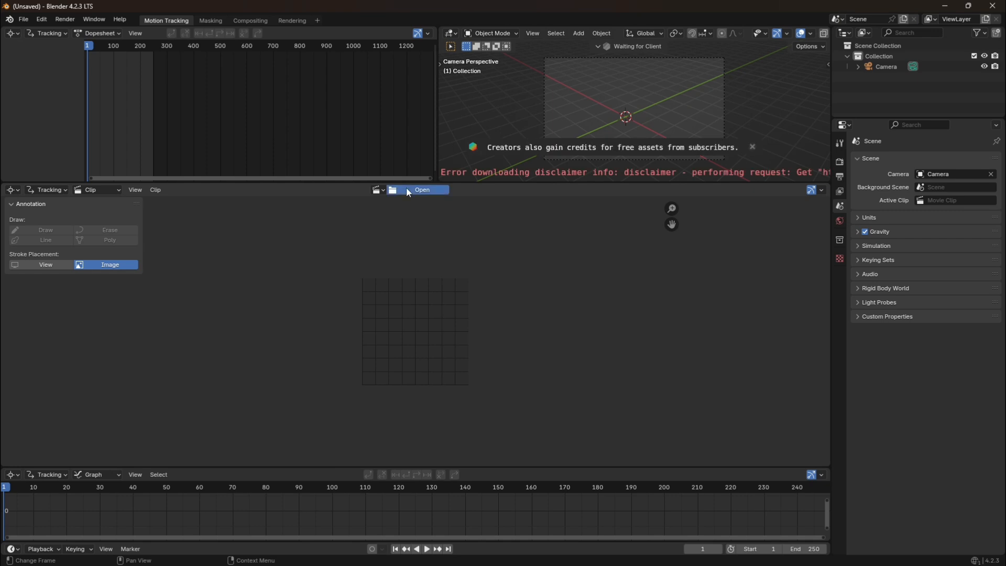
left_click(167, 378)
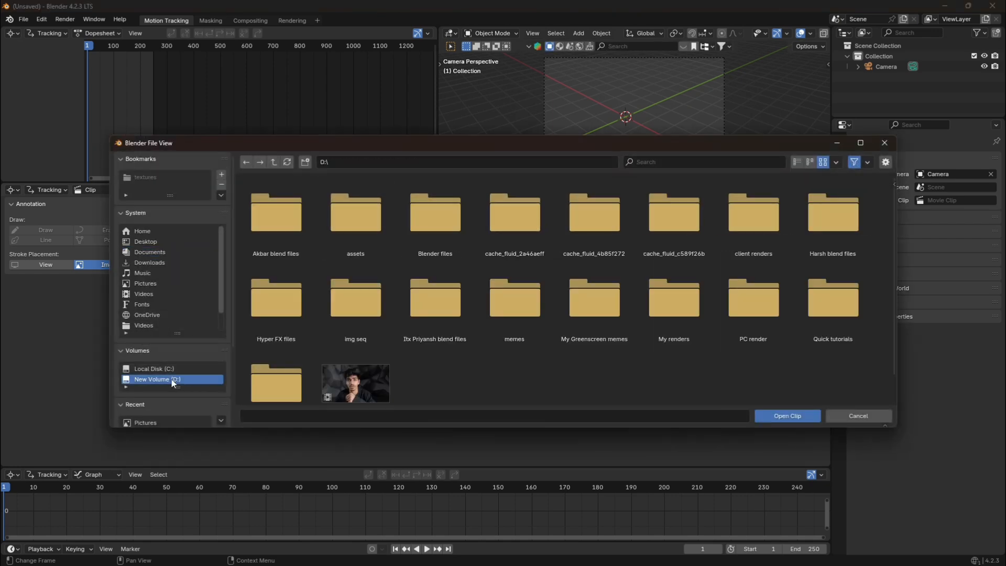
scroll(590, 362, "down", 2)
double_click(376, 294)
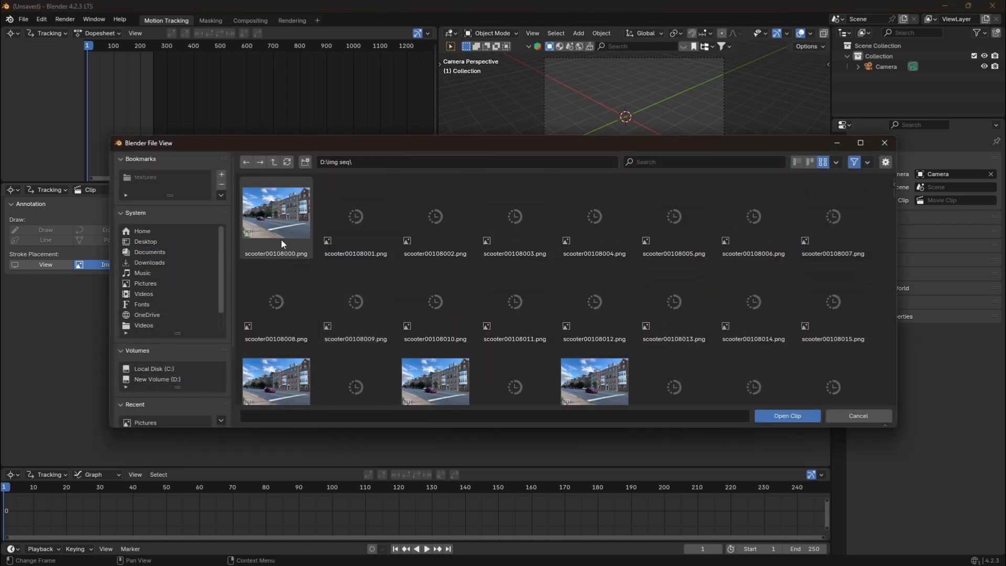
left_click(297, 217)
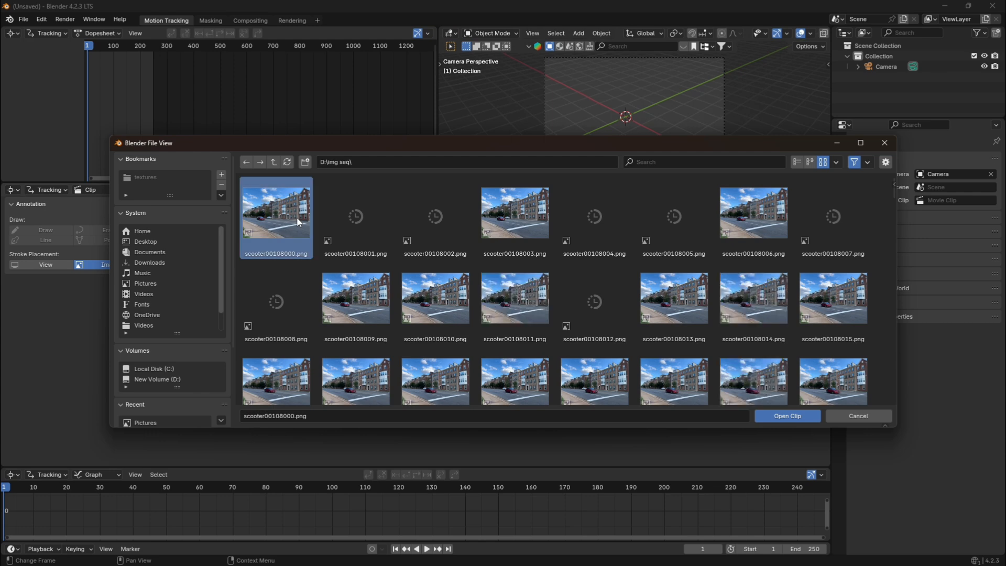
key("a")
left_click(778, 416)
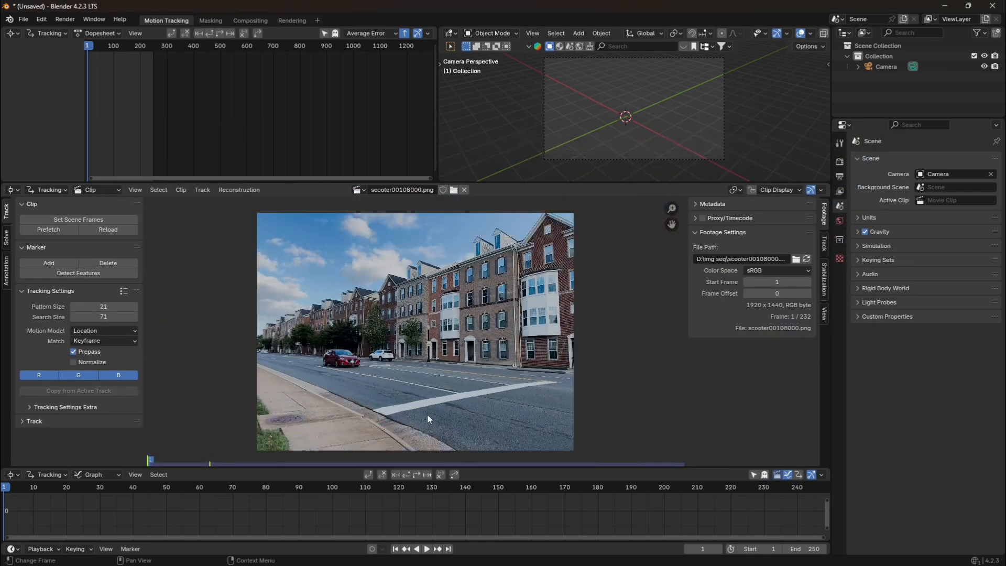
Match the scene's frame range to the clip and prefetch the clip's frames from the start.
left_click(77, 219)
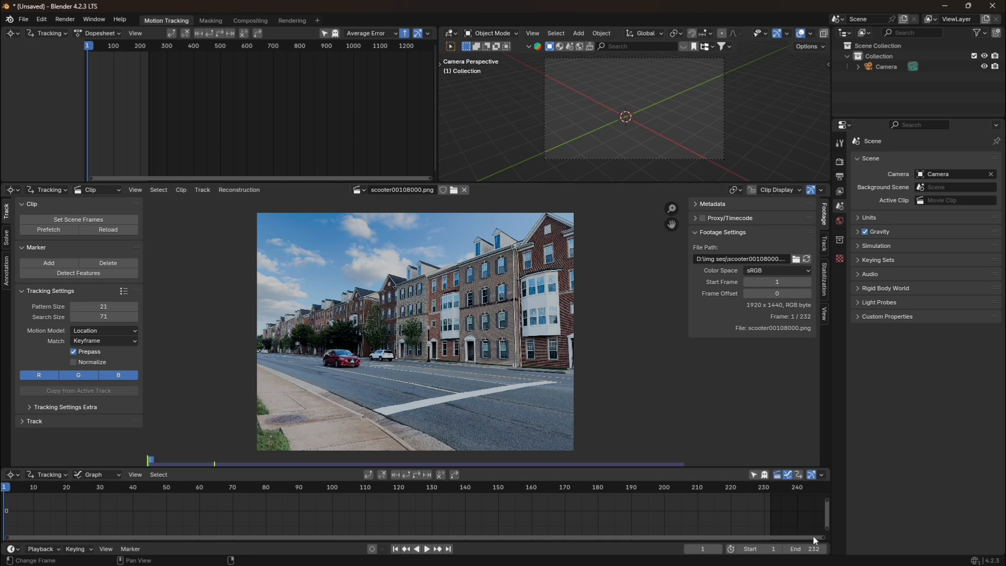
key("space")
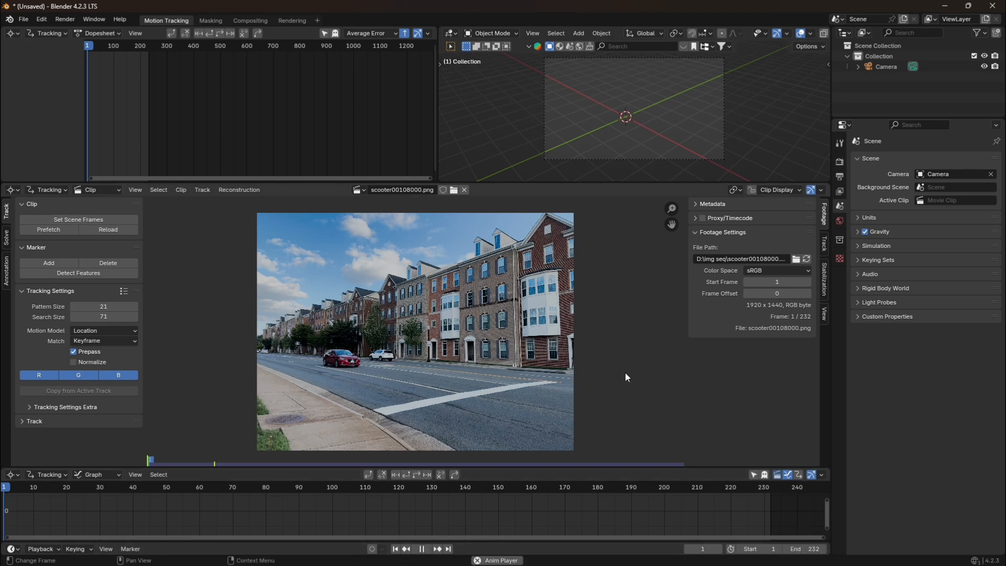
left_click(396, 548)
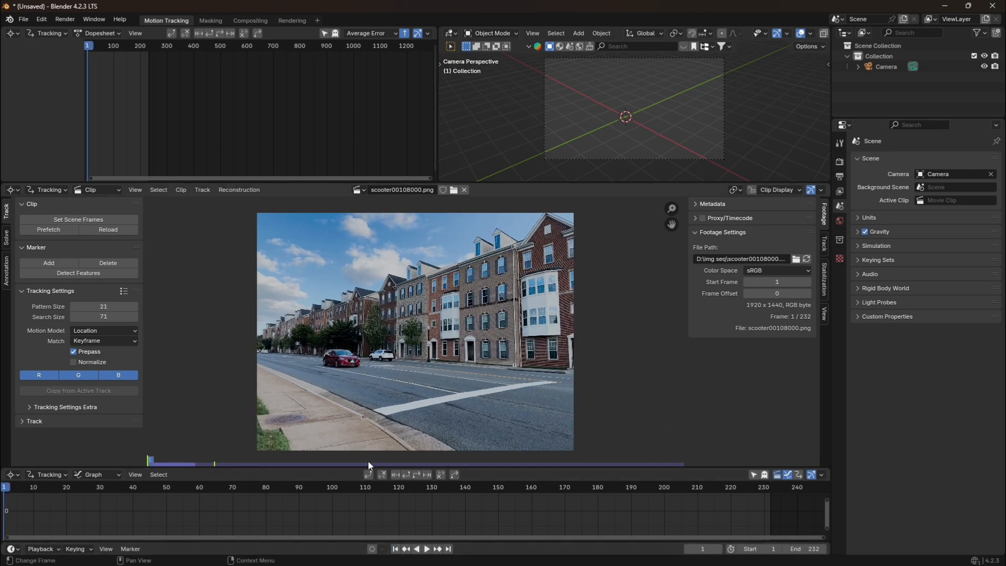
left_click(48, 230)
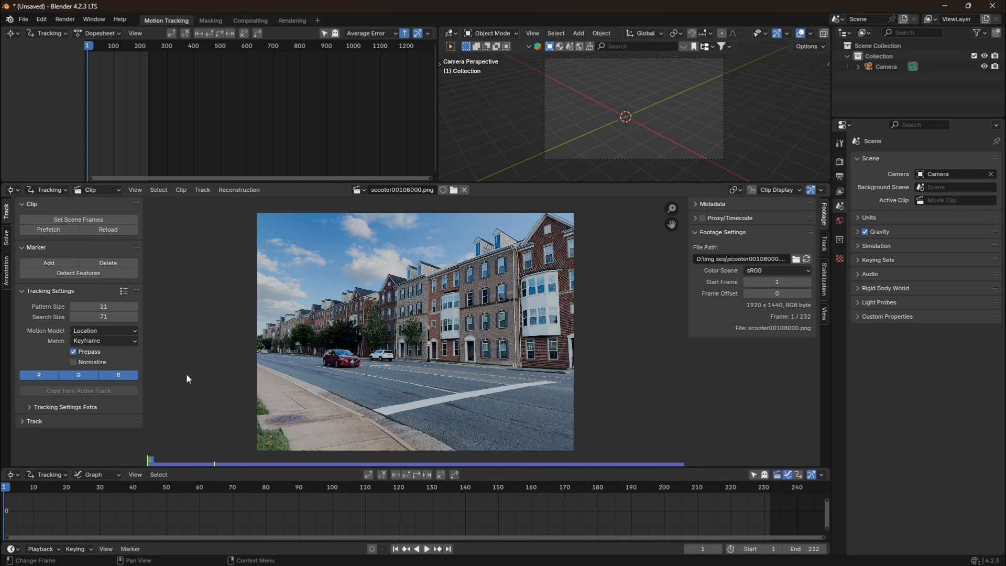
Set the scene's color management view transform to Standard.
scroll(302, 361, "down", 1)
left_click(839, 161)
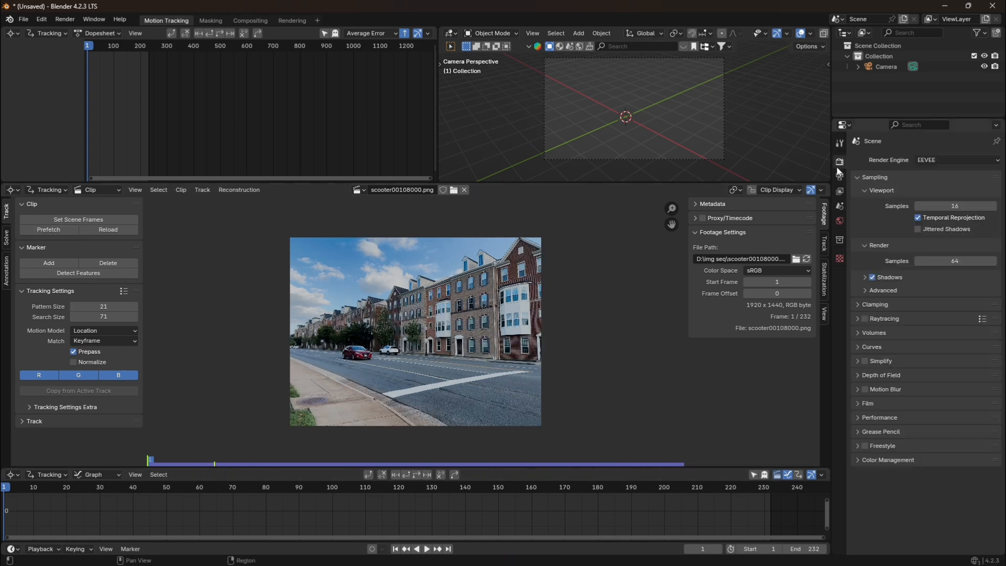
left_click(857, 460)
left_click(933, 491)
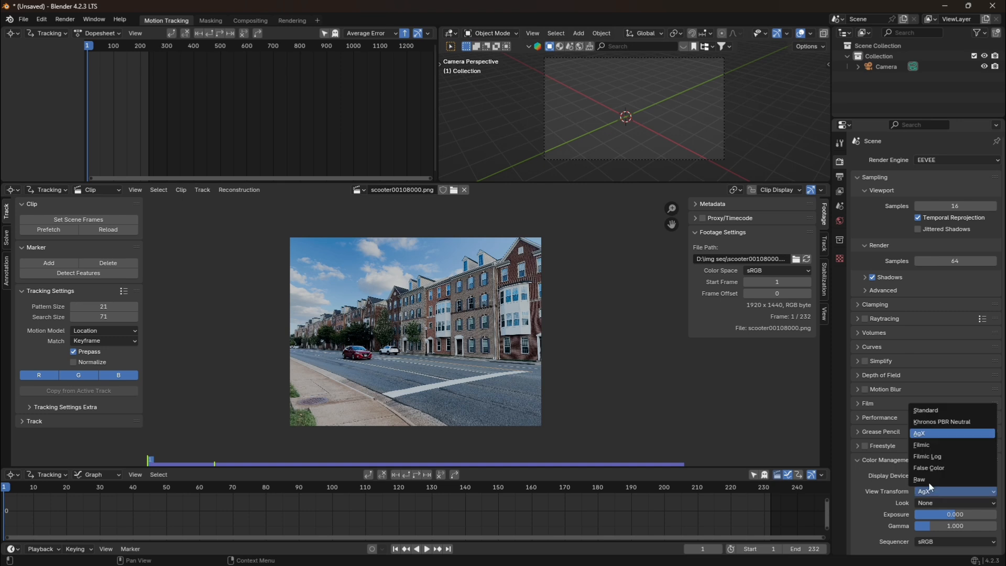
left_click(925, 409)
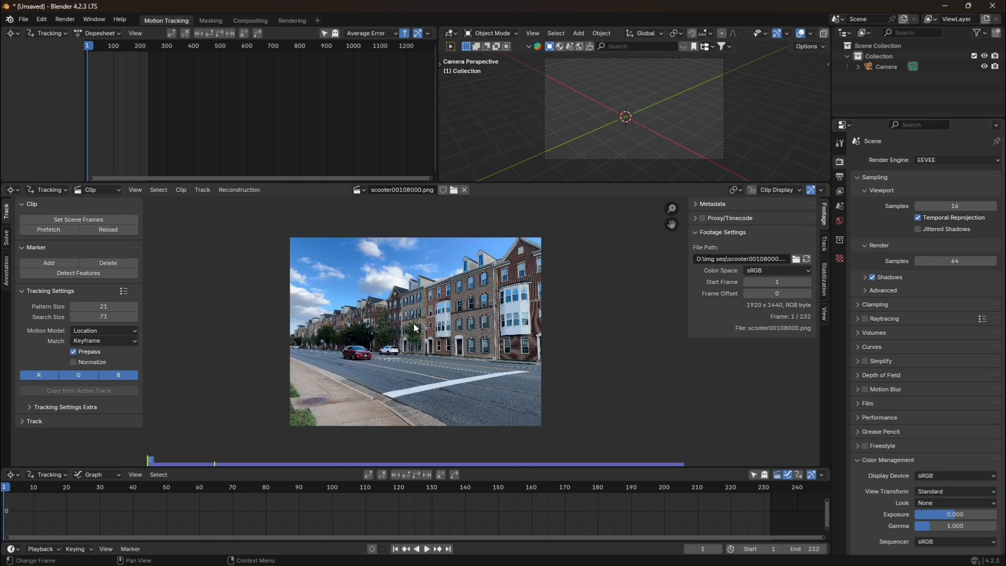
scroll(439, 336, "up", 1)
Set the scene's output frame rate to 30 fps.
left_click(839, 176)
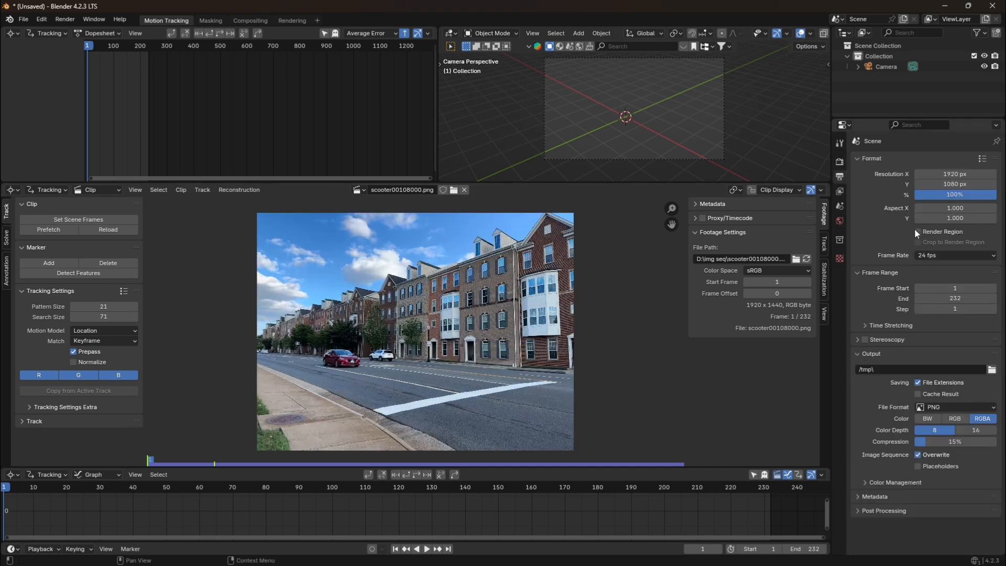
left_click(935, 254)
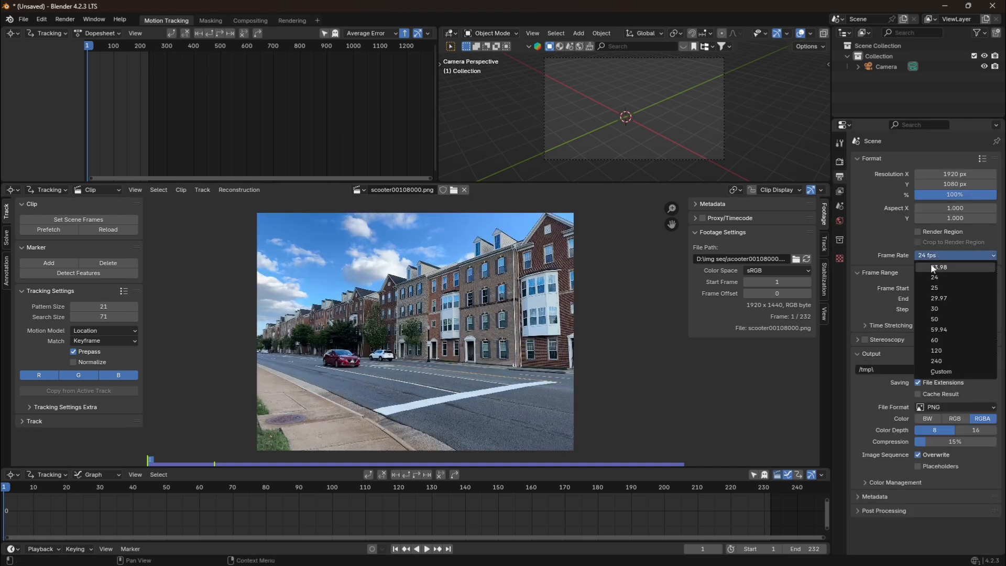
left_click(938, 307)
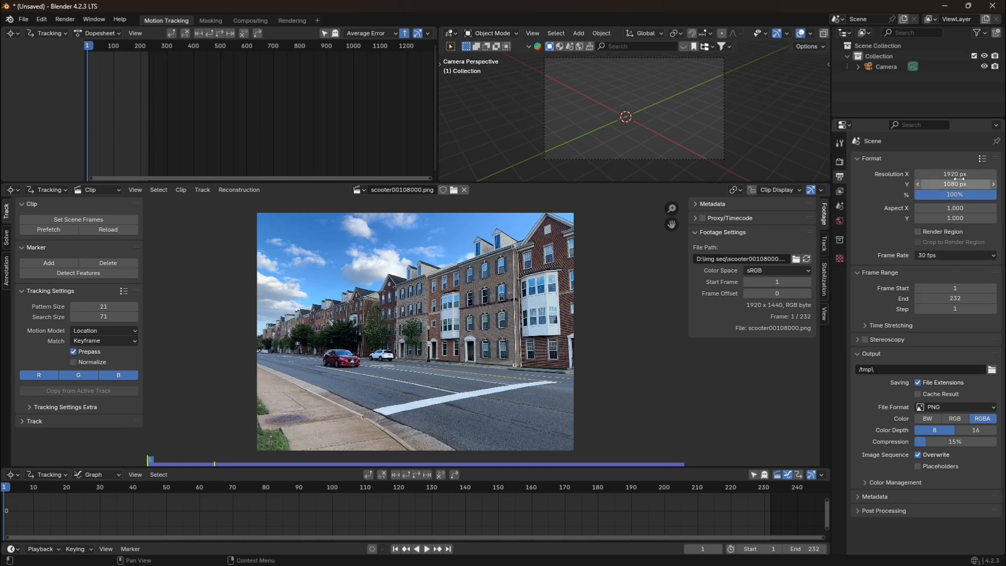
left_click(841, 162)
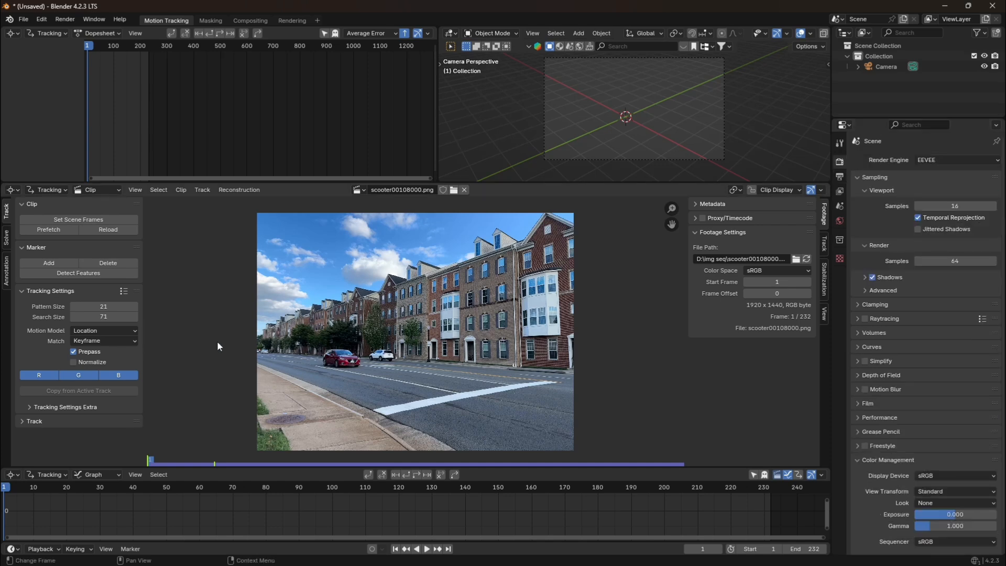
Set the correlation in the extra tracking settings to 0.9.
left_click(31, 404)
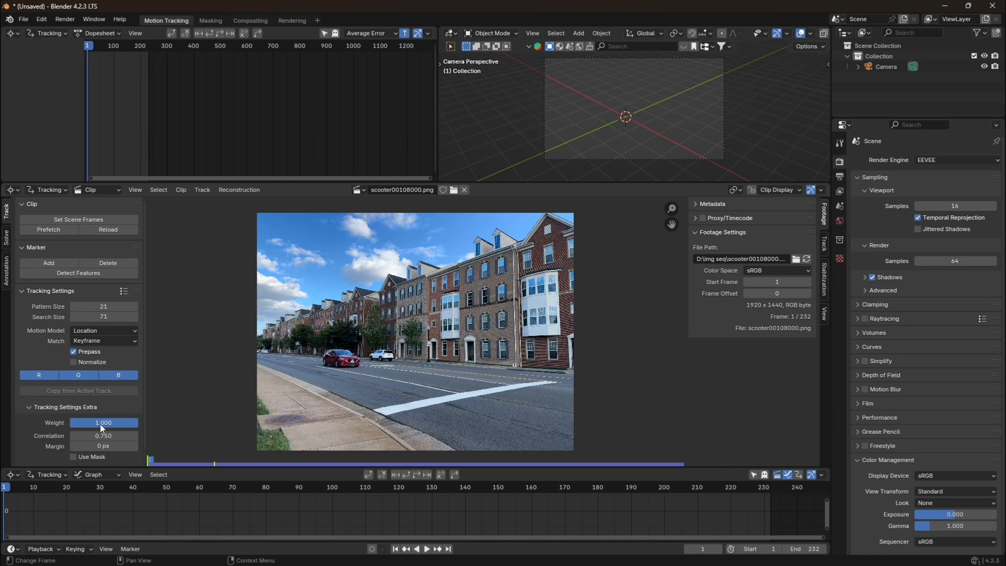
left_click(106, 436)
key("BackSpace")
type(".9")
key("Return")
Configure the tracking settings with Normalize enabled, Match set to Previous frame and Motion Model set to Location & Rotation.
left_click(74, 363)
left_click(97, 340)
left_click(93, 361)
left_click(112, 331)
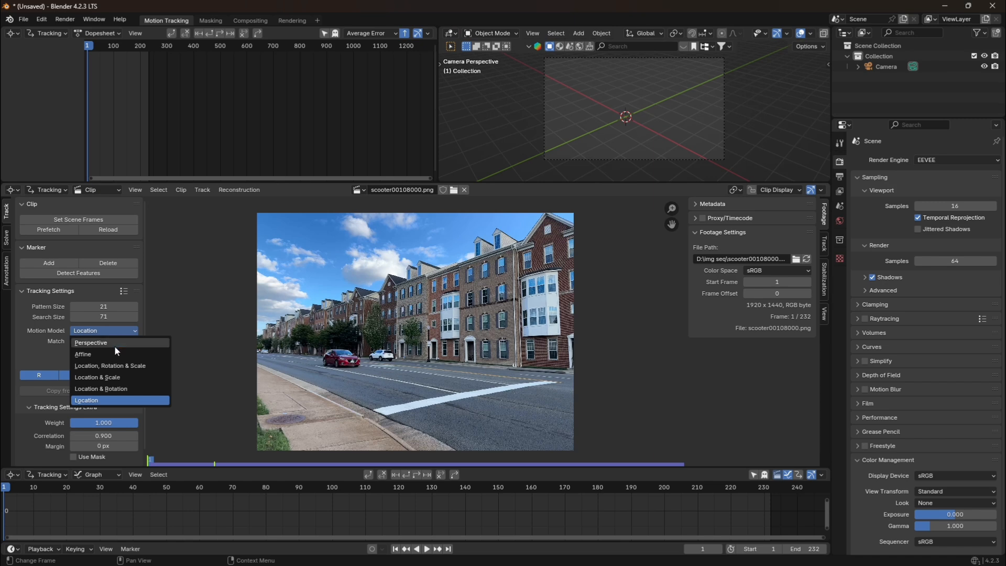
left_click(113, 388)
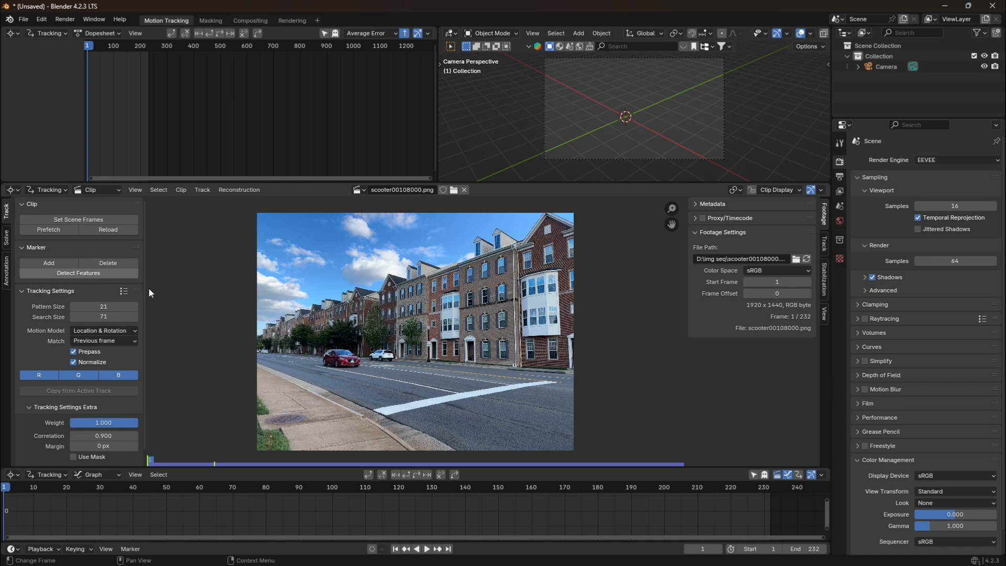
Detect features across the whole frame with a threshold of 0.1 and a distance of 80.
left_click(83, 274)
scroll(462, 330, "down", 1)
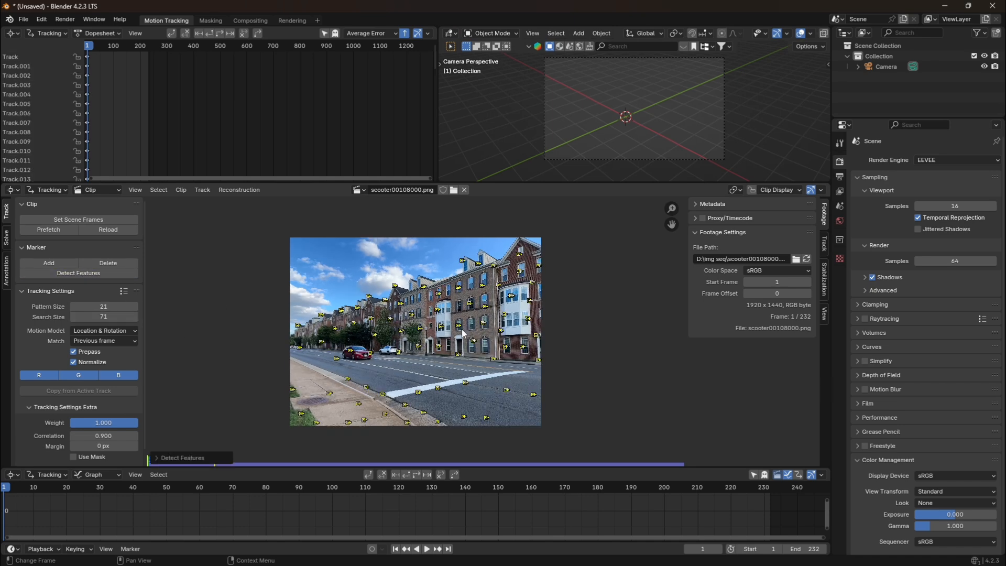
left_click(183, 455)
double_click(258, 446)
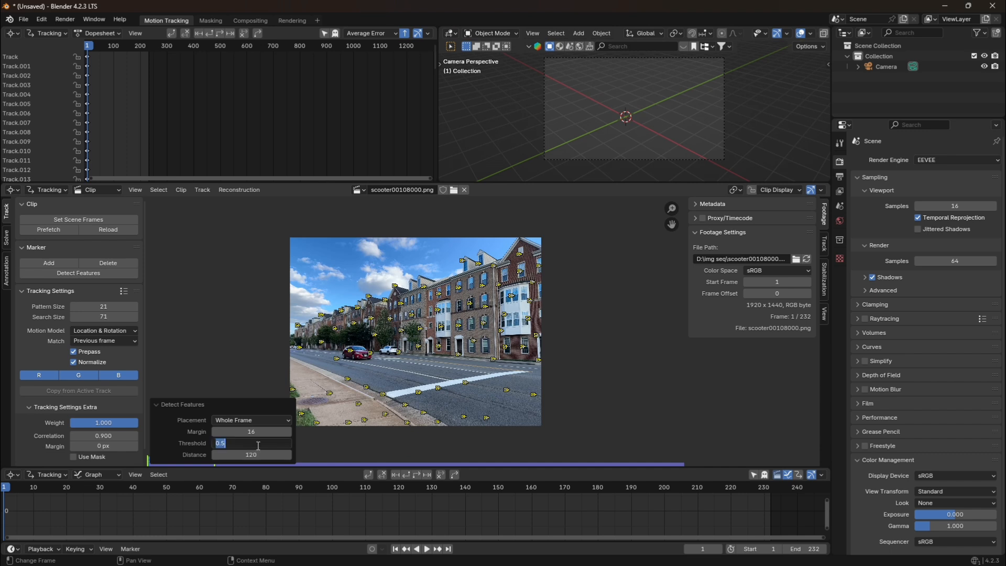
key("BackSpace")
type(".1")
key("Return")
double_click(257, 455)
key("BackSpace")
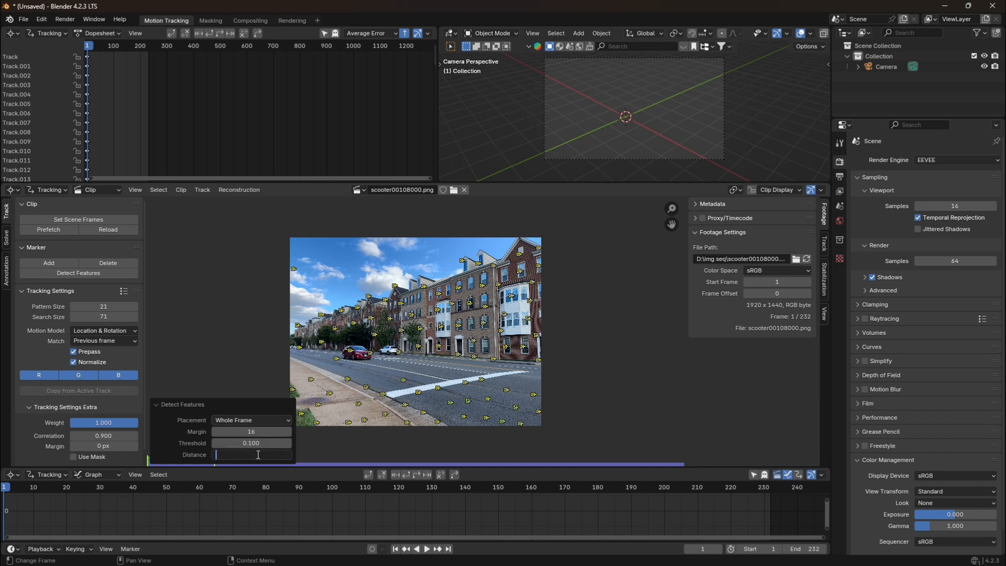
key("Return")
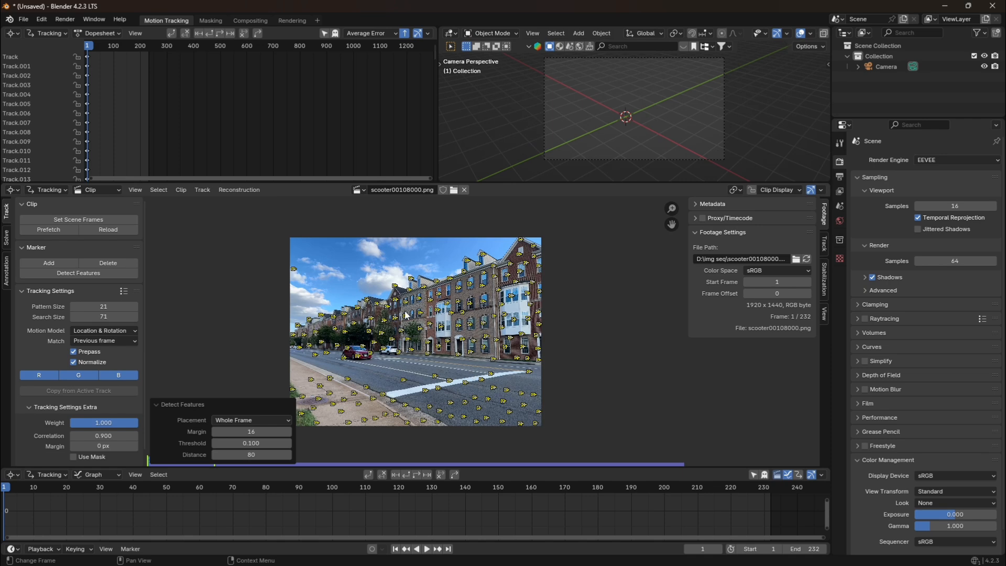
Delete the four tracking markers on and around the red car.
scroll(388, 392, "up", 2)
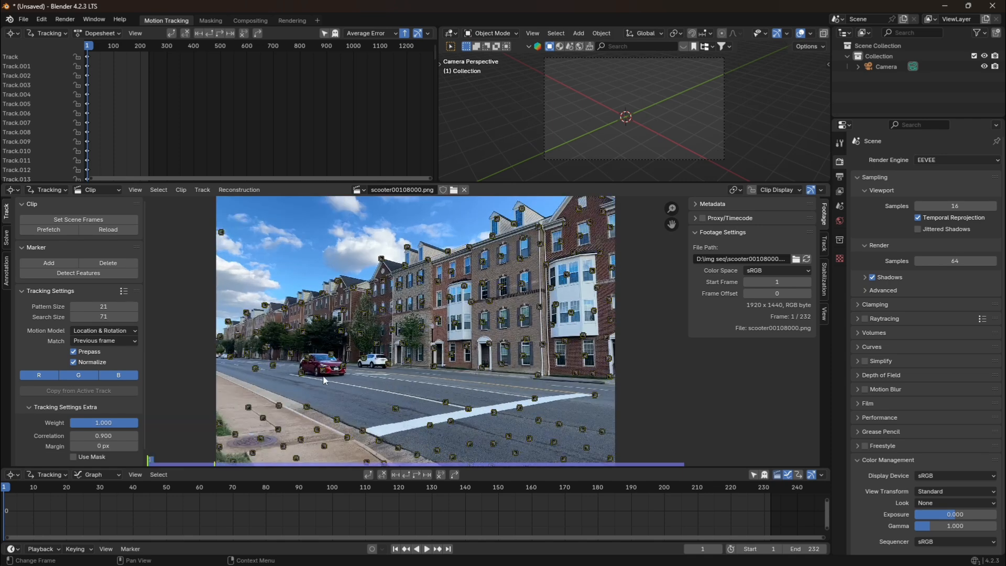
left_click(323, 377)
key("x")
left_click(324, 376)
left_click(308, 373)
key("x")
left_click(308, 374)
left_click(307, 359)
key("x")
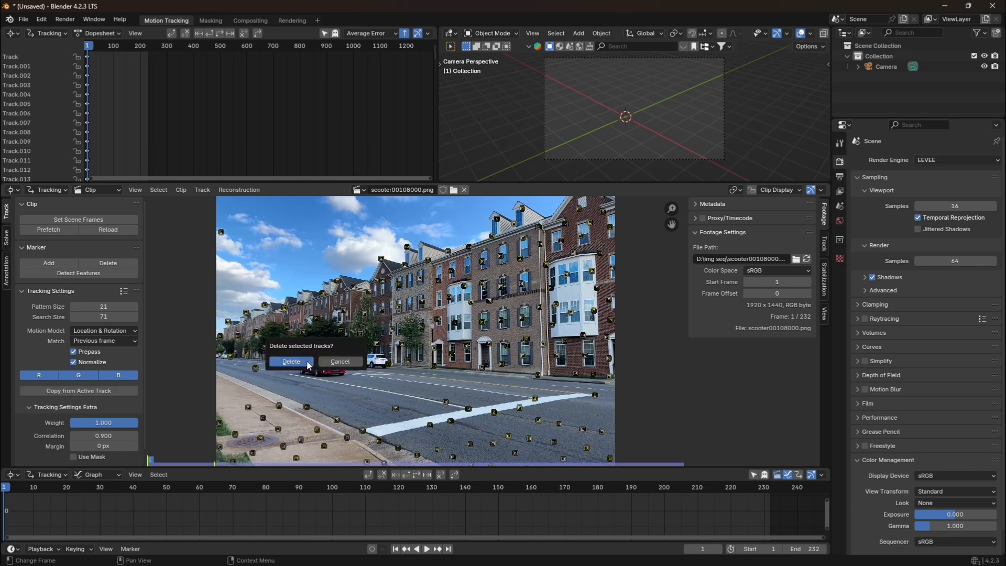
left_click(307, 362)
left_click(333, 360)
key("x")
left_click(334, 360)
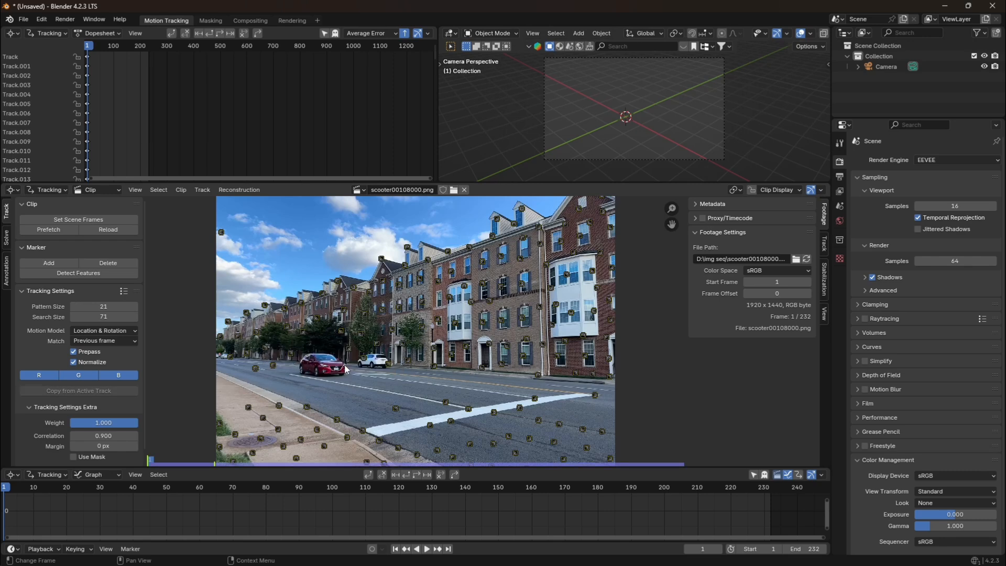
Select all remaining markers and track them forwards through the whole clip.
key("a")
scroll(415, 377, "down", 1)
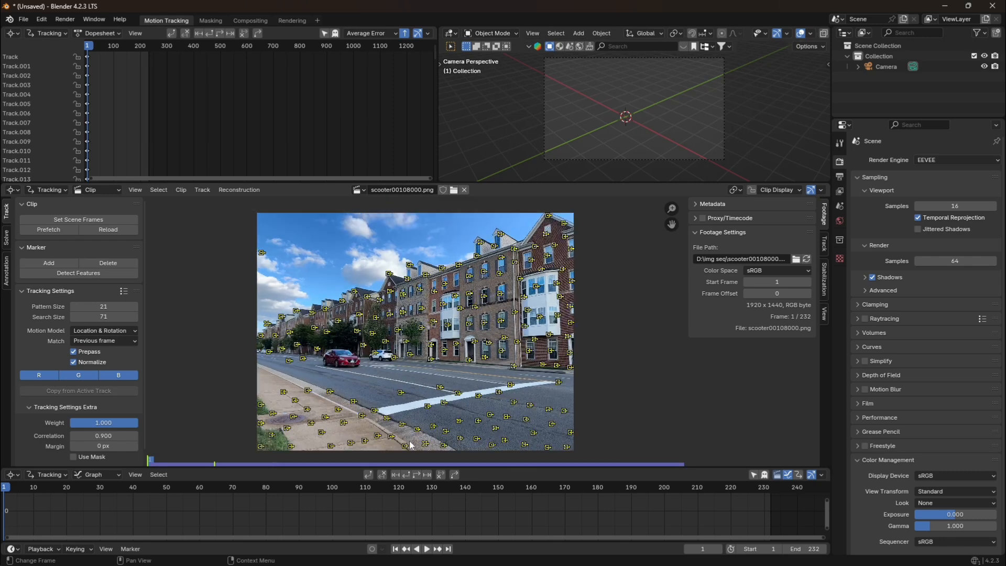
left_click(417, 474)
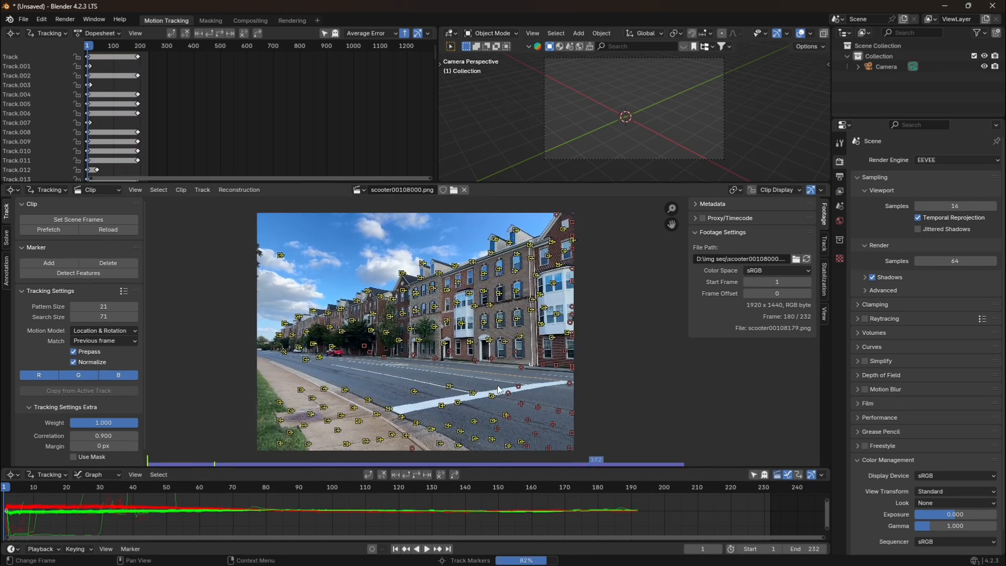
scroll(498, 385, "down", 2)
scroll(442, 388, "up", 1)
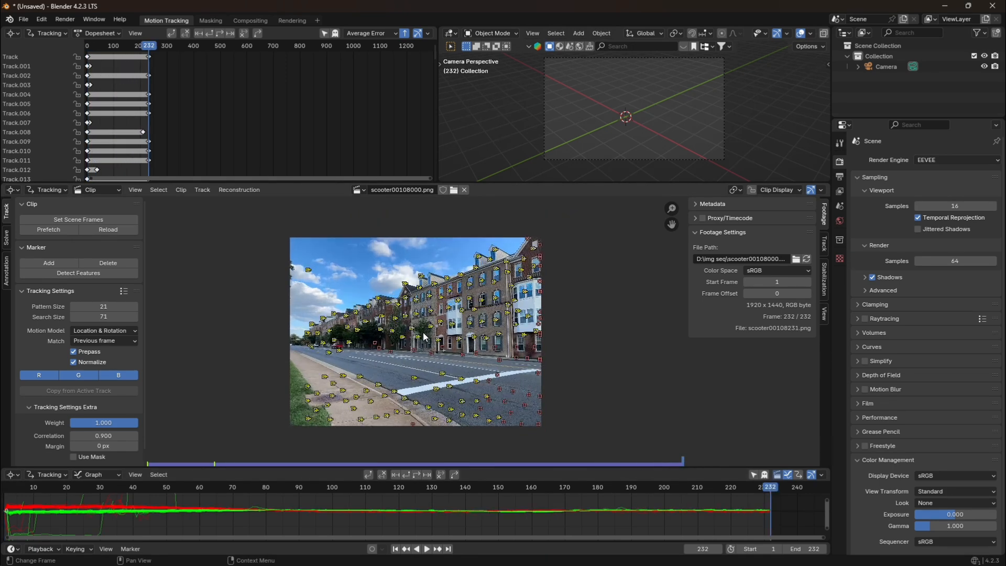
Deselect all tracking markers and solve the camera motion for the tracked clip.
scroll(488, 396, "up", 1)
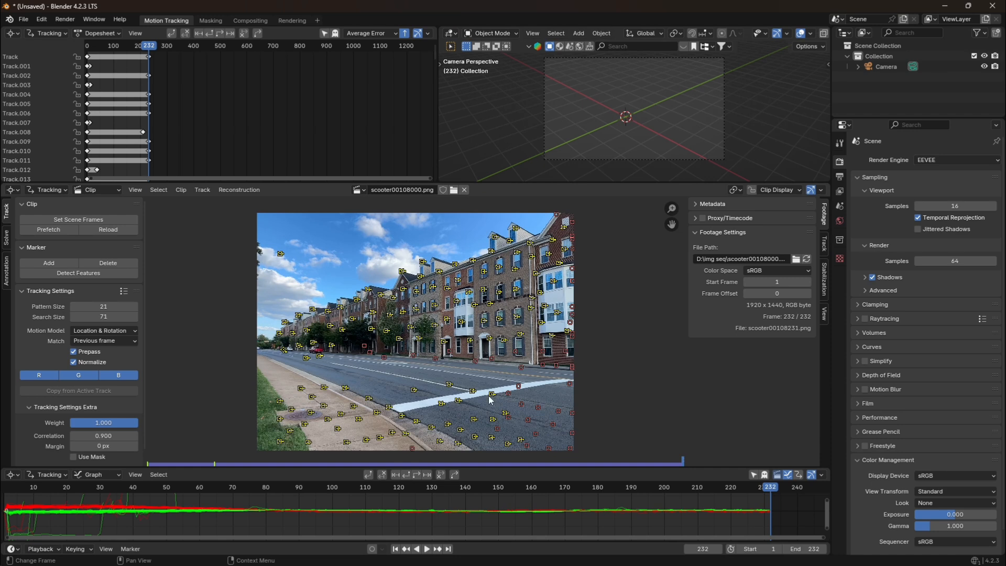
left_click(612, 376)
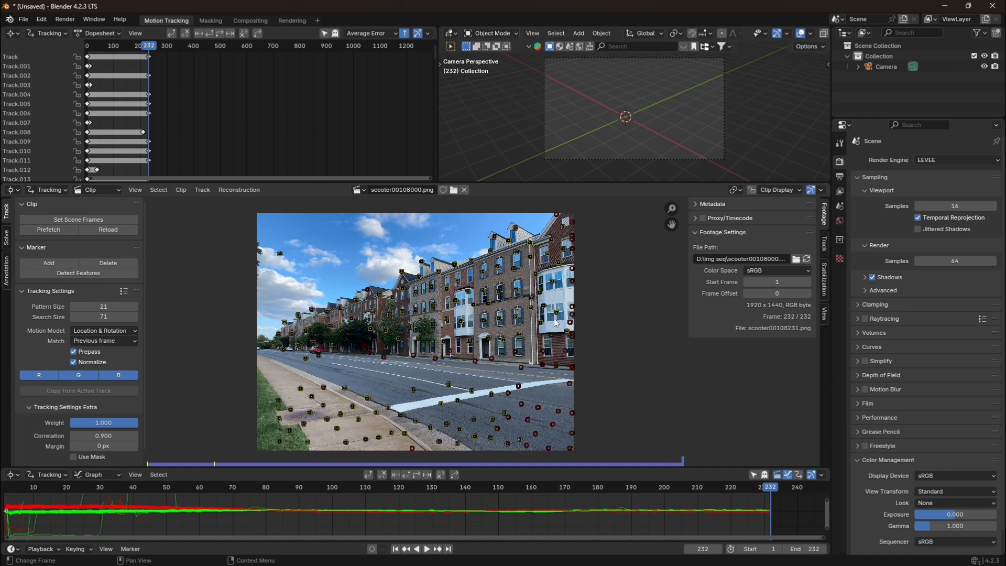
left_click(6, 235)
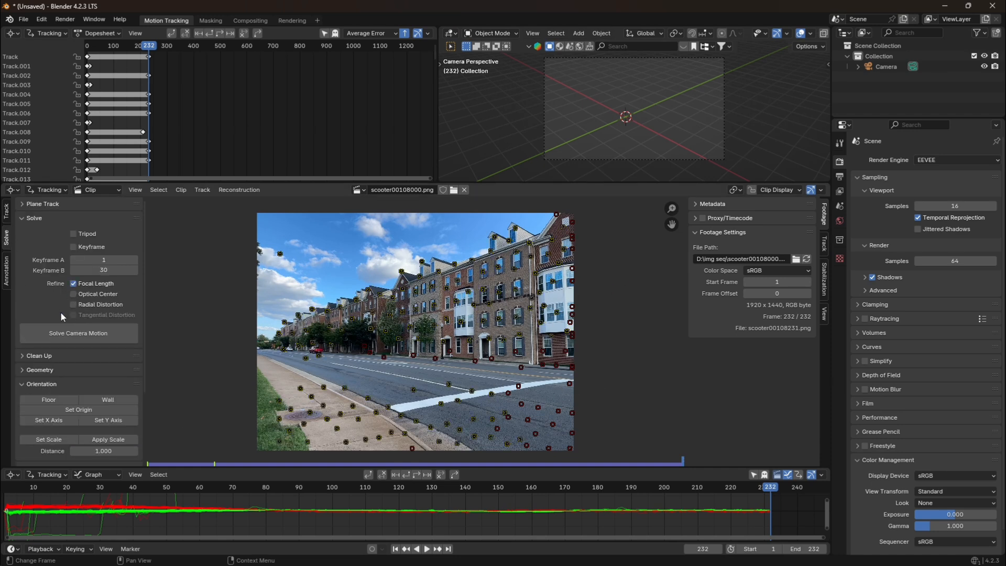
left_click(95, 331)
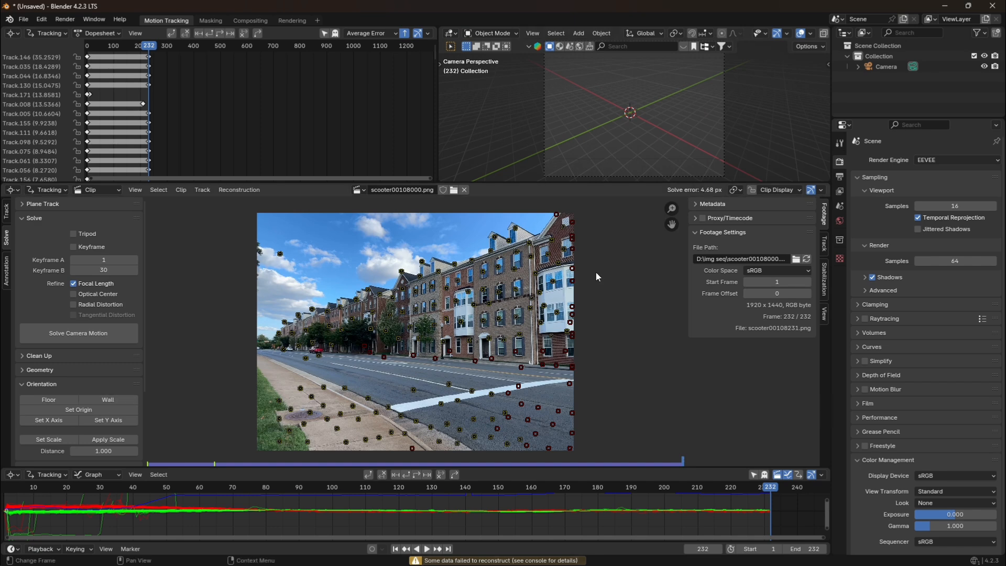
Filter the tracks with a threshold of 5.00, delete the problematic ones and solve the camera motion again.
left_click(29, 356)
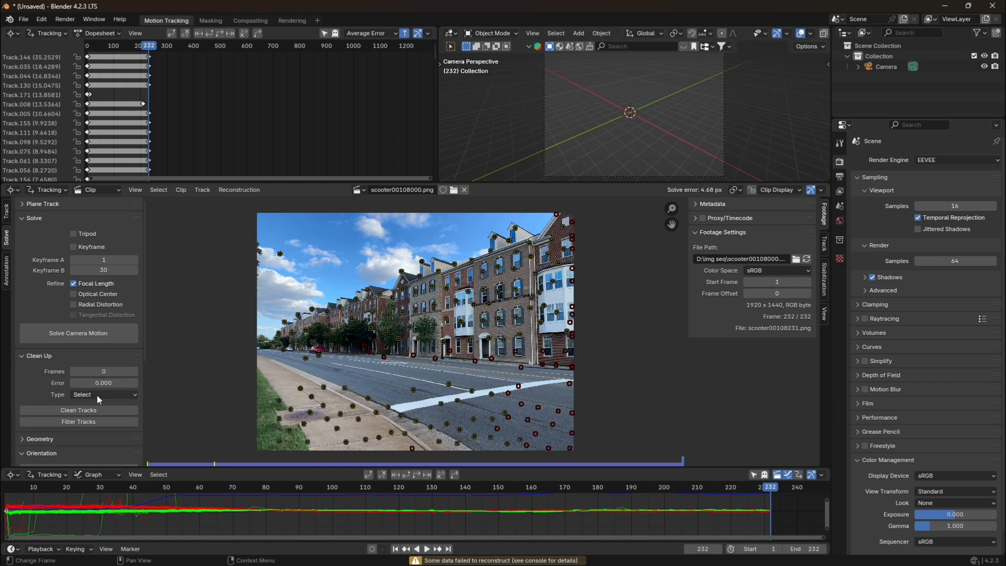
left_click(79, 423)
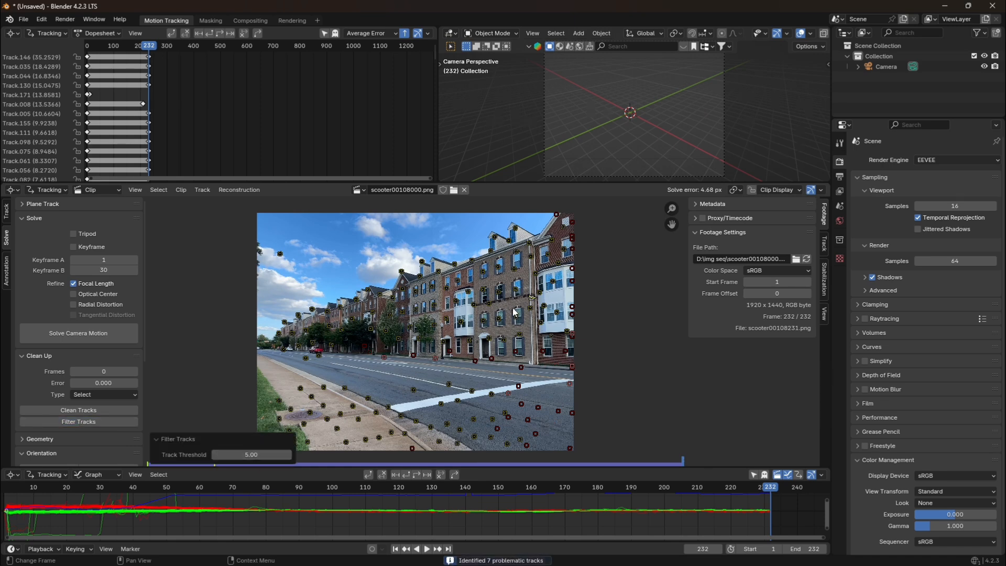
key("x")
left_click(395, 310)
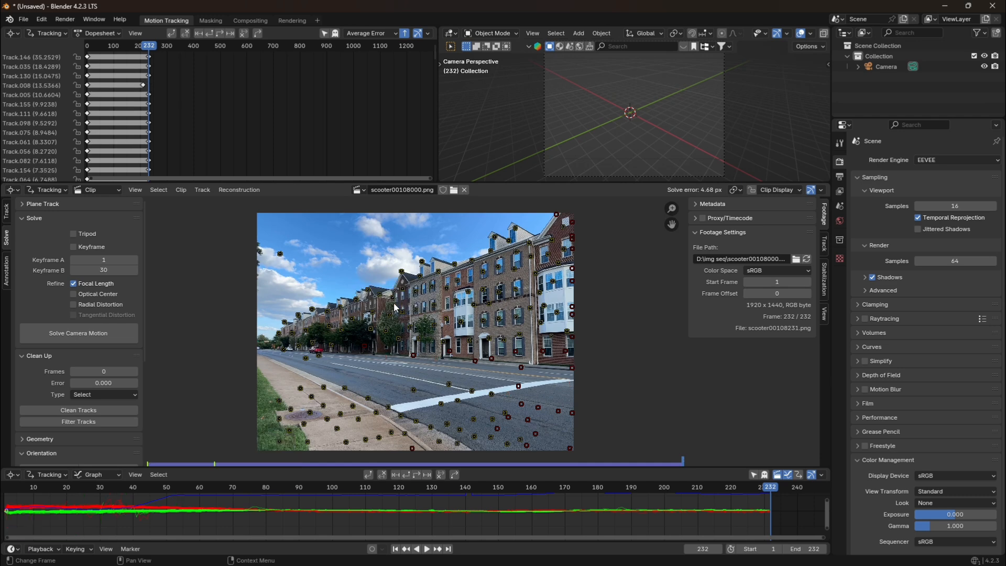
left_click(112, 336)
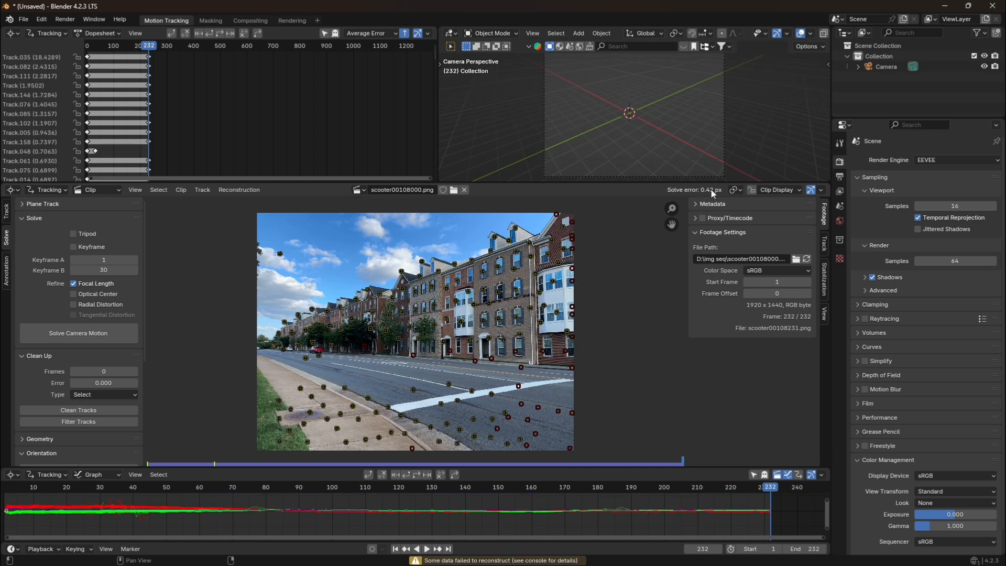
Set the clip as the camera background and set up the tracking scene.
left_click(7, 210)
left_click(6, 238)
left_click(77, 383)
left_click(80, 396)
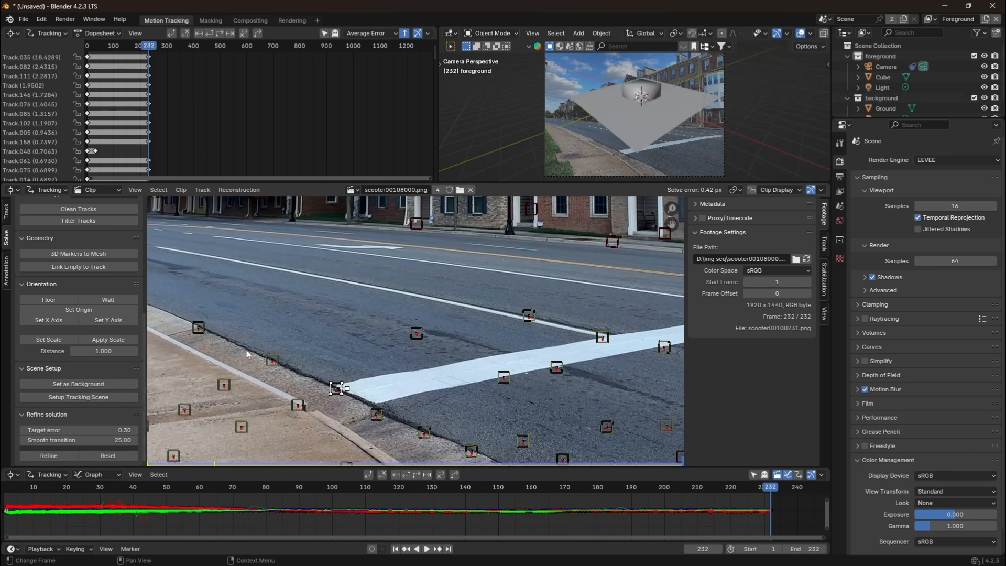
Apply Shade Auto Smooth to the cube in the camera view and deselect it.
left_click(645, 94)
right_click(650, 95)
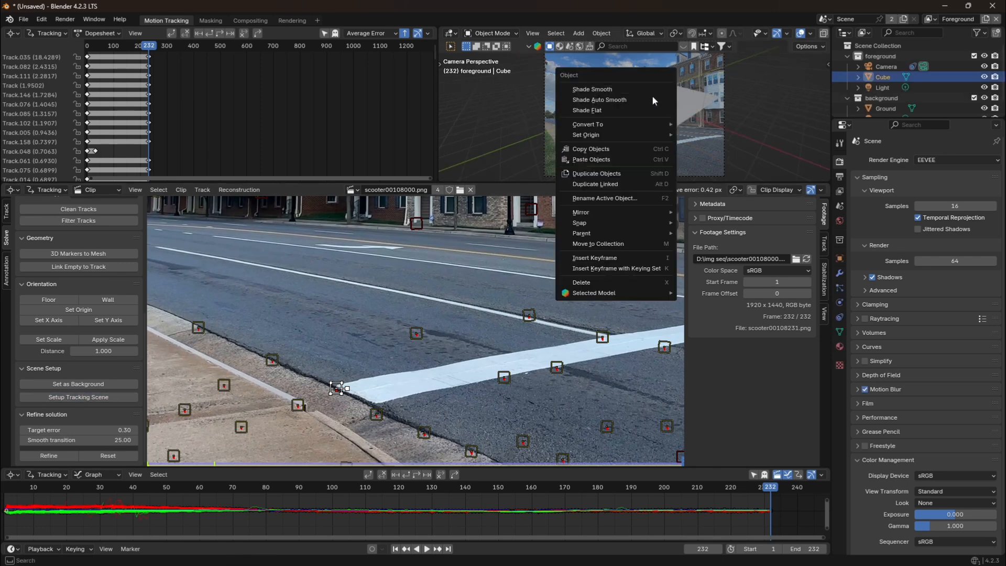
left_click(652, 99)
left_click(777, 127)
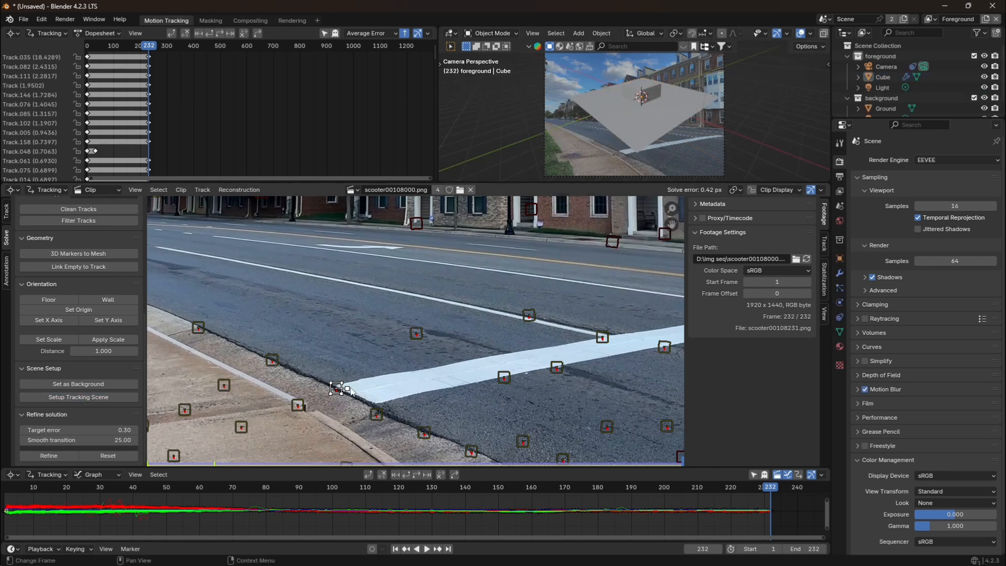
Set the origin at the marker on the curb end of the white stripe and the scale distance to 8 to the neighbouring curb marker.
left_click(84, 310)
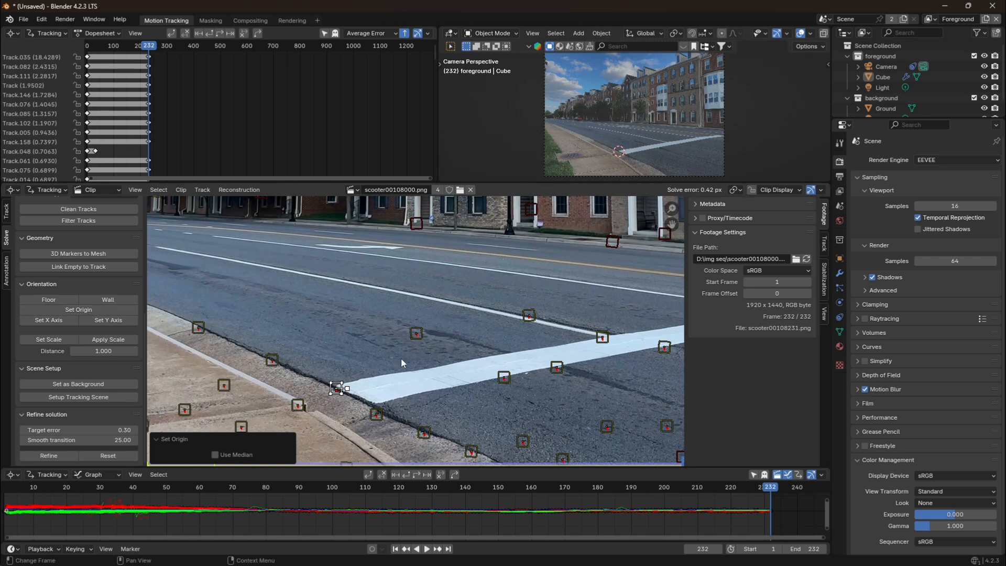
left_click(376, 415, "shift")
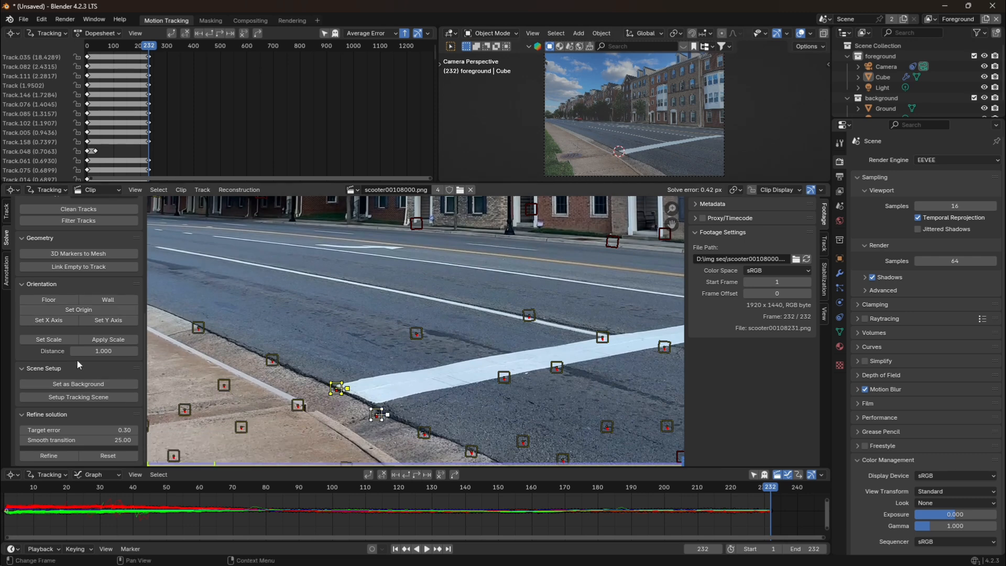
left_click(58, 336)
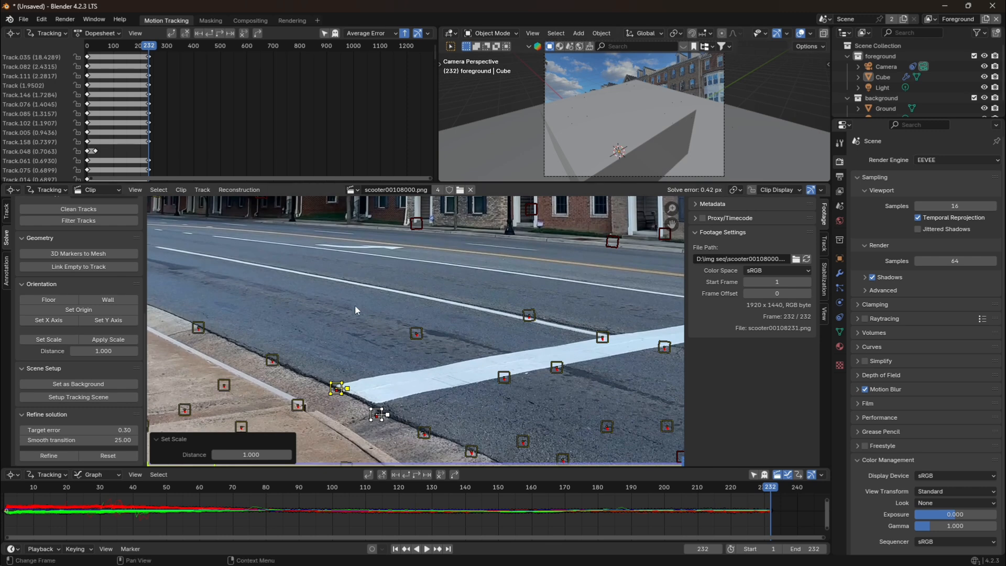
left_click(250, 454)
key("BackSpace")
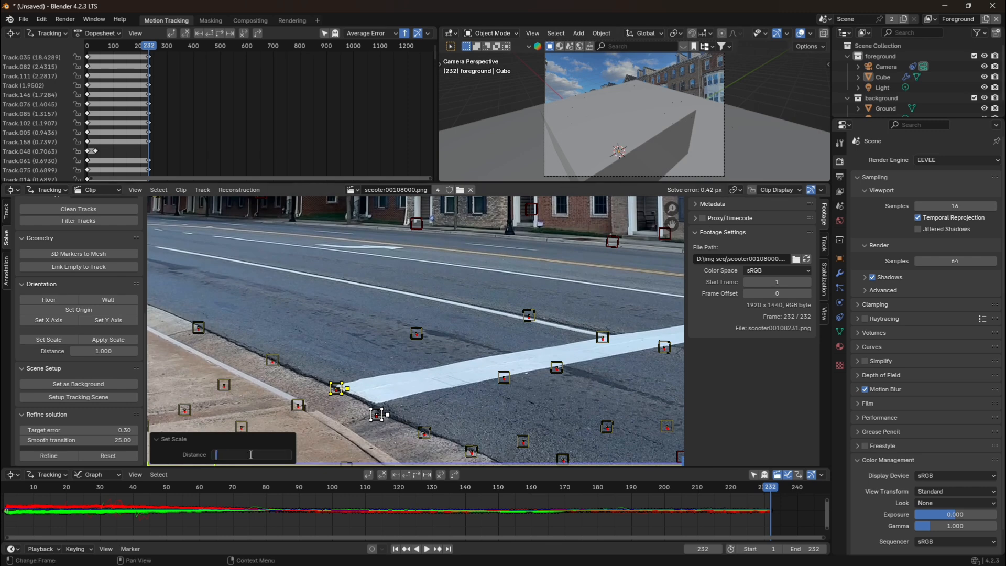
type("8")
key("Return")
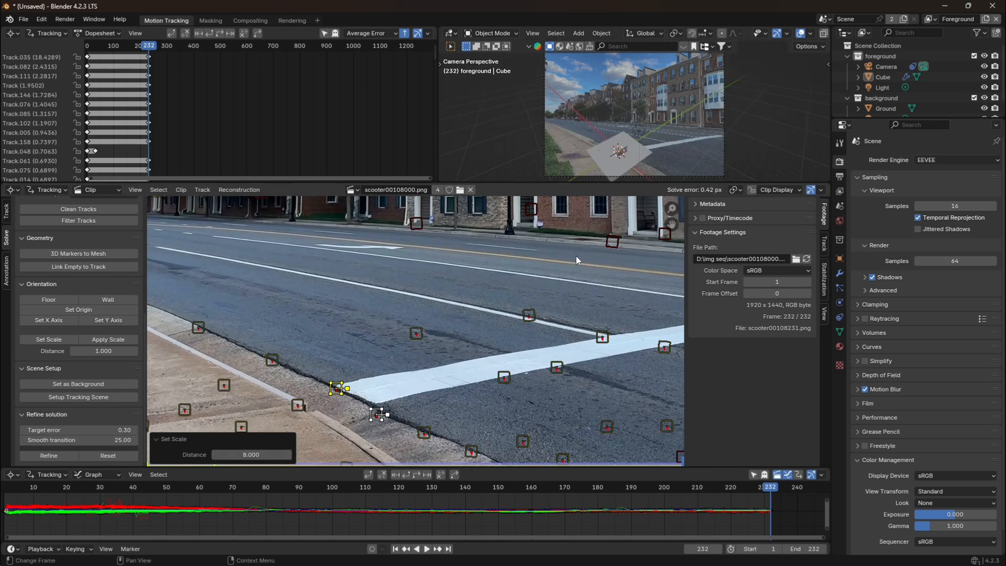
Try to set the floor plane from two curb markers and one marker beside the white road stripe, and undo it.
left_click(473, 284)
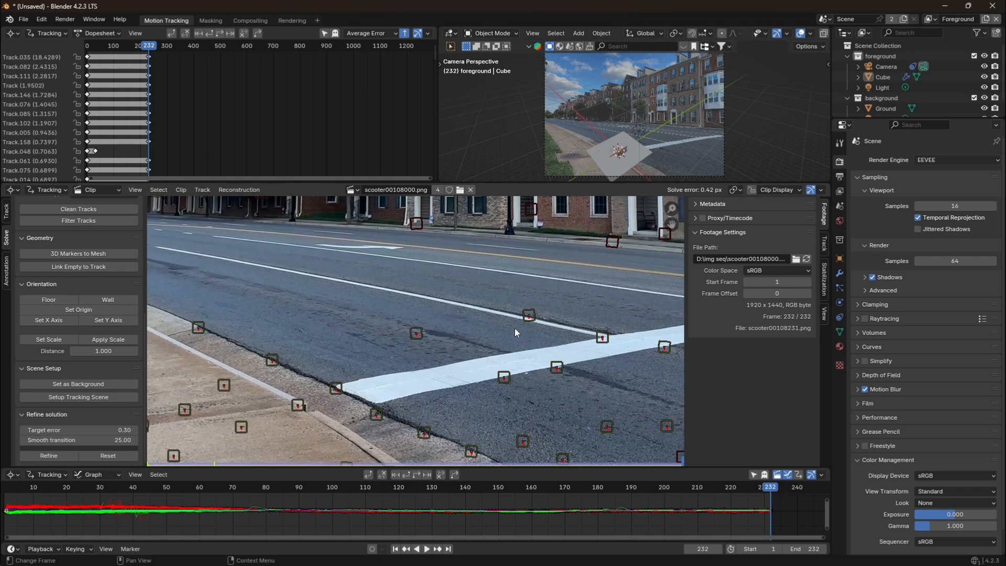
left_click(345, 388)
left_click(504, 377, "shift")
left_click(52, 302)
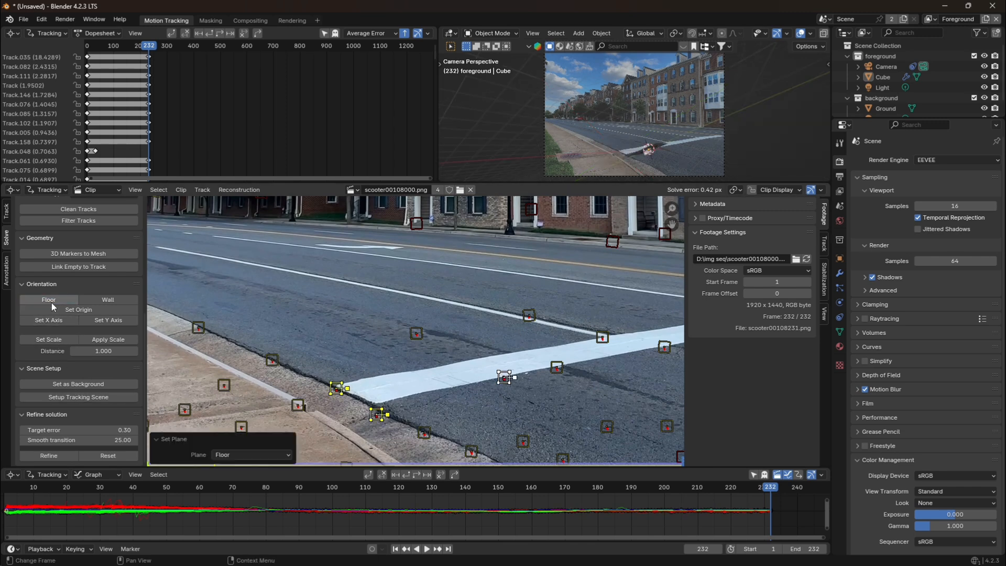
scroll(638, 152, "up", 1)
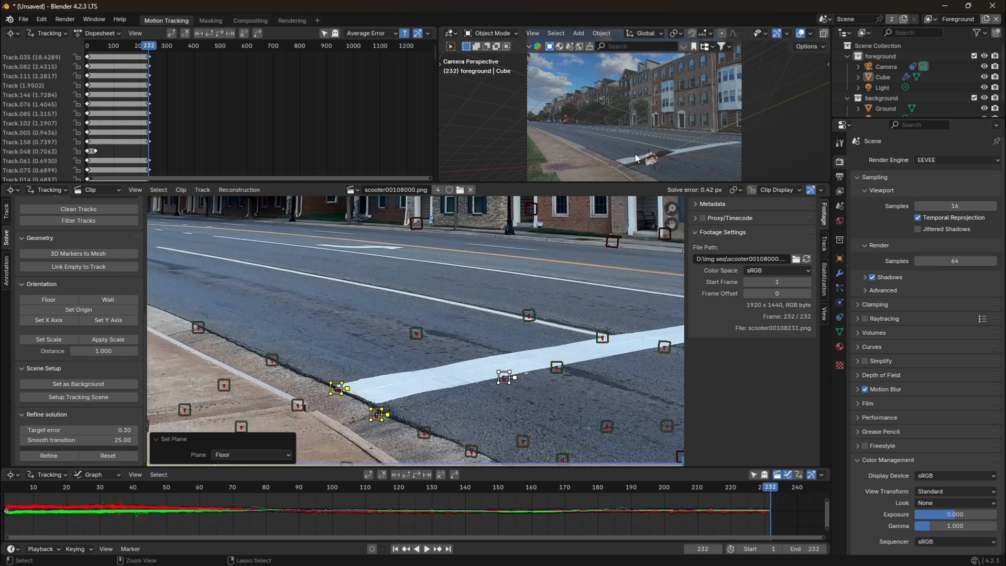
key("ctrl+z")
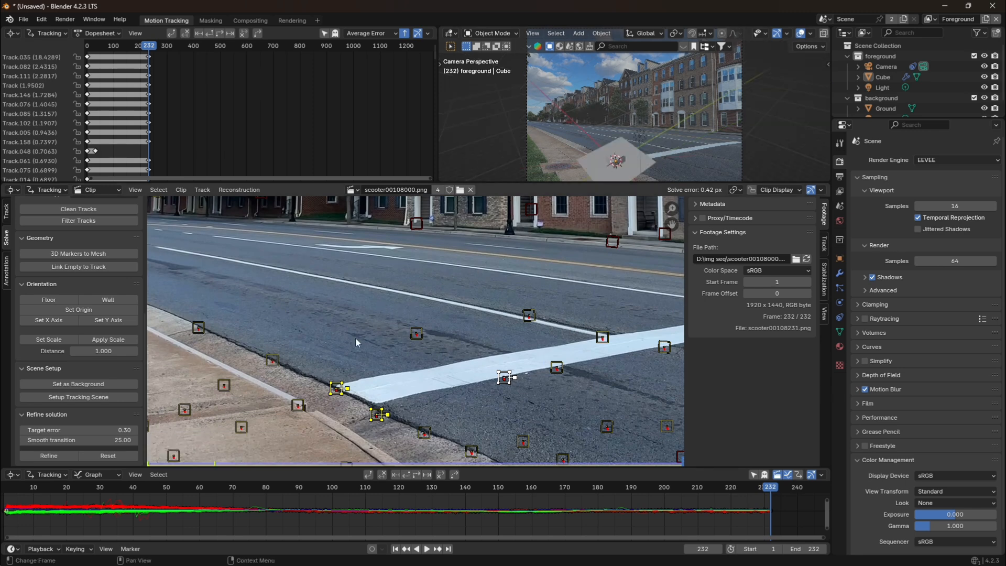
Try to set the floor plane from the stripe's curb-end marker and two markers farther along the curb and sidewalk, and undo it.
left_click(272, 360)
left_click(299, 406, "shift")
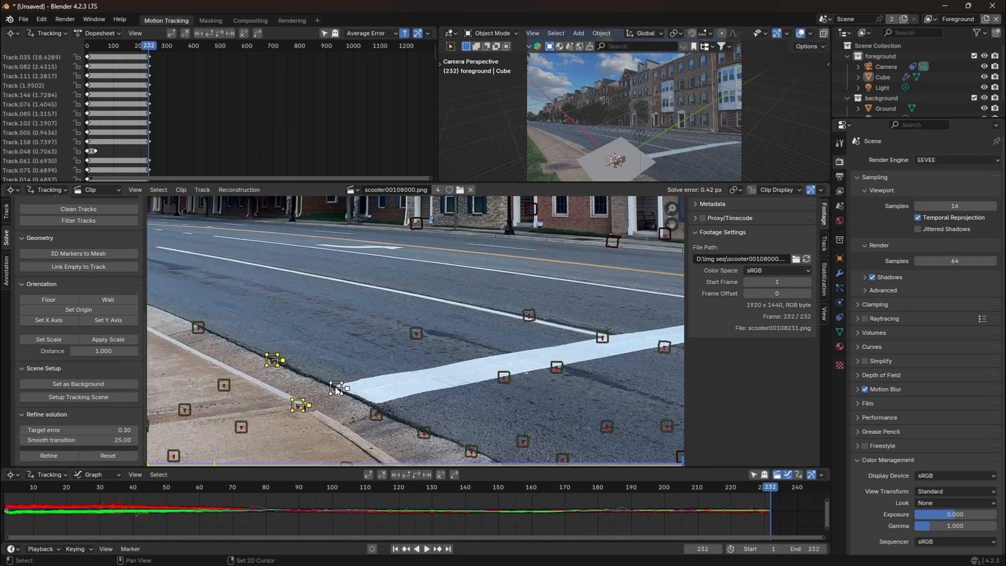
left_click(337, 389, "shift")
left_click(51, 302)
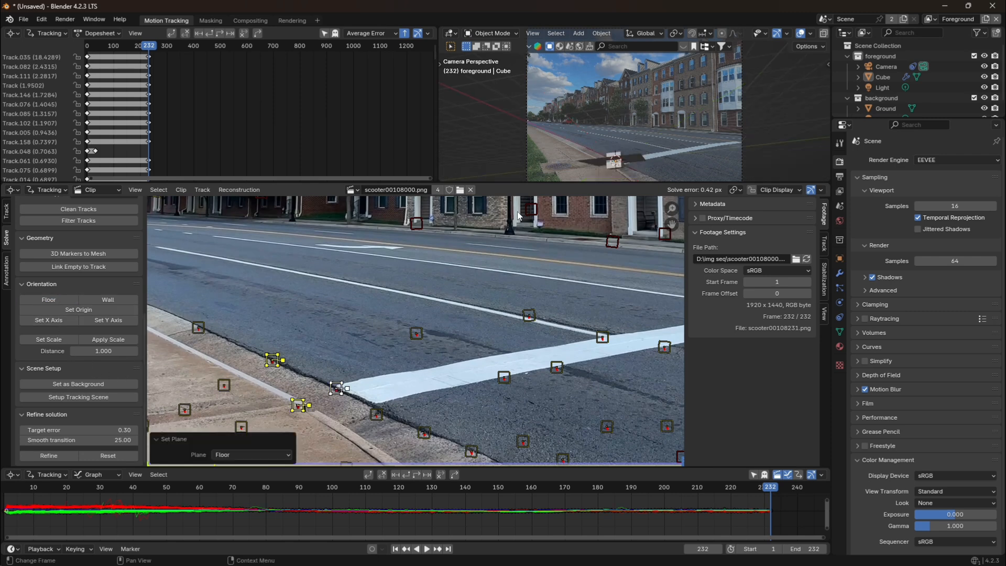
key("ctrl+z")
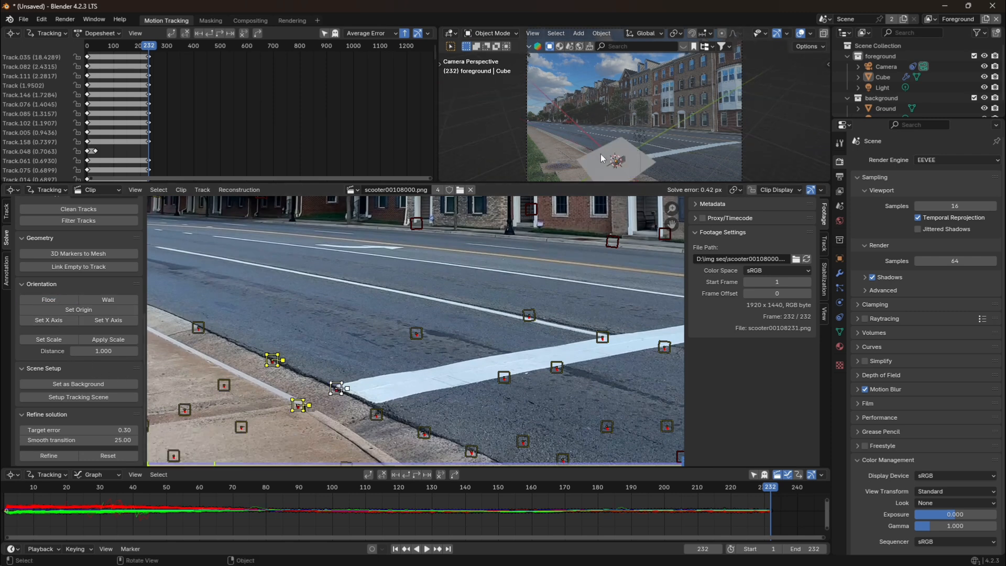
Add a General Layout workspace and view the scene through the tracked camera.
left_click(317, 20)
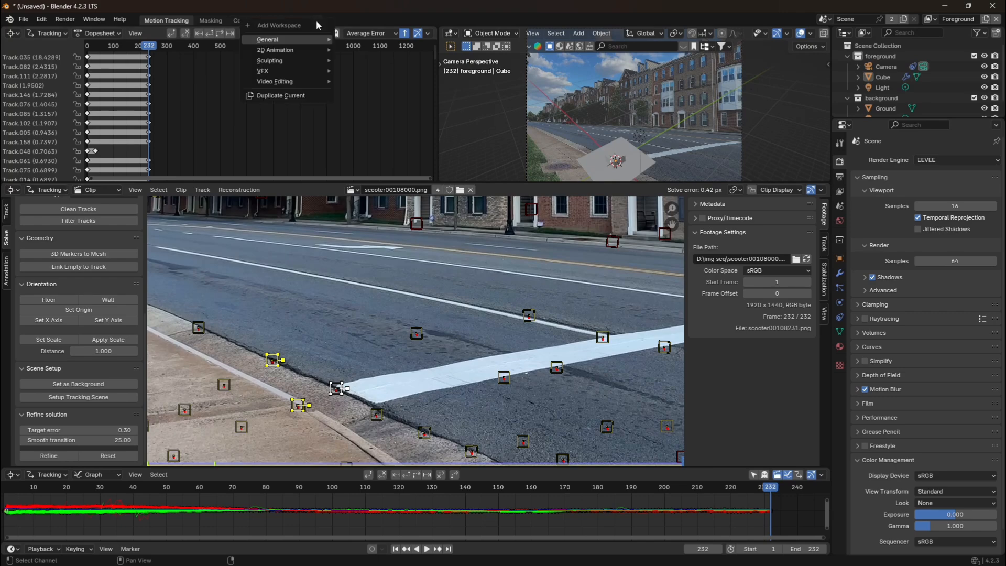
mouse_move(325, 40)
left_click(368, 71)
left_click(819, 140)
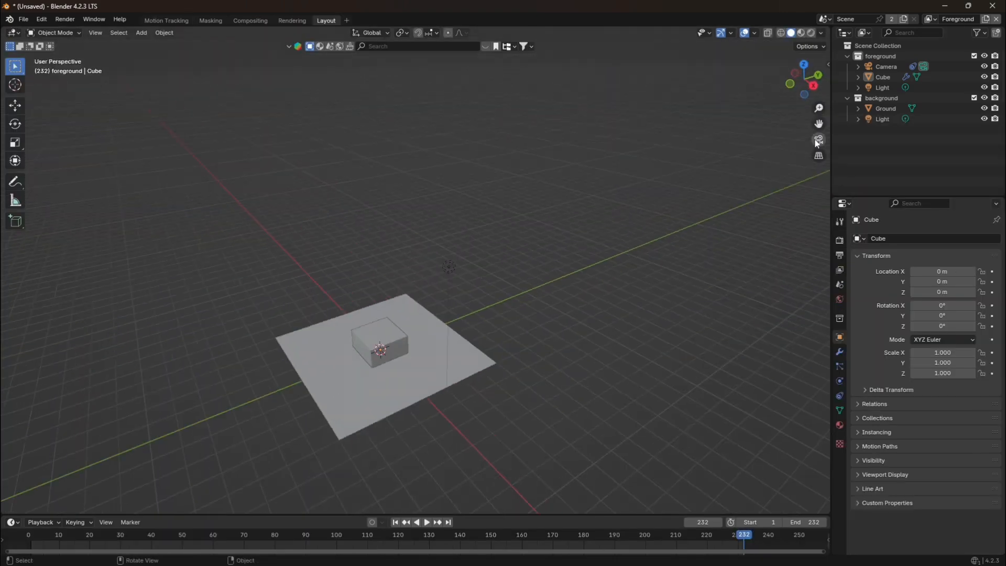
scroll(738, 223, "up", 1)
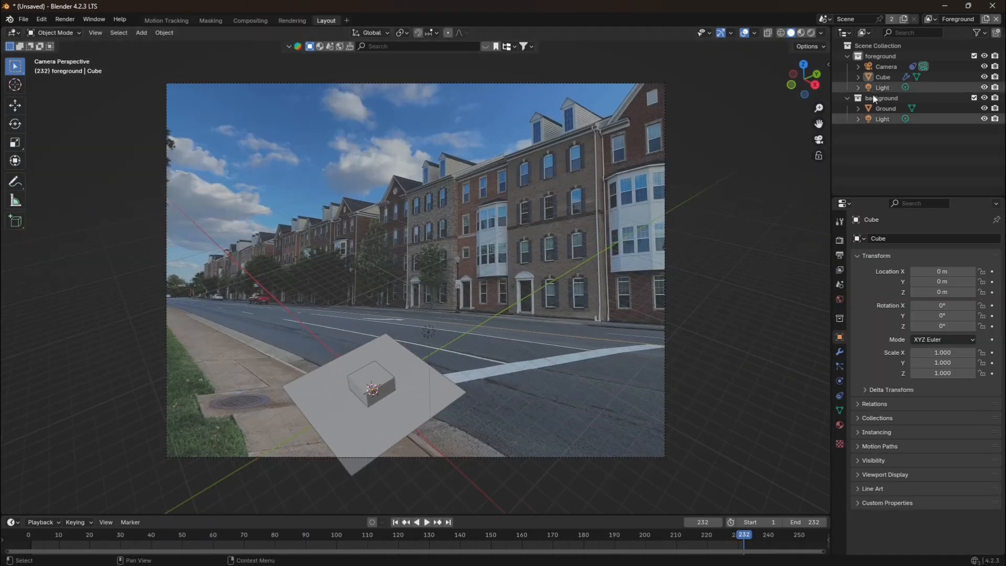
scroll(760, 212, "up", 6)
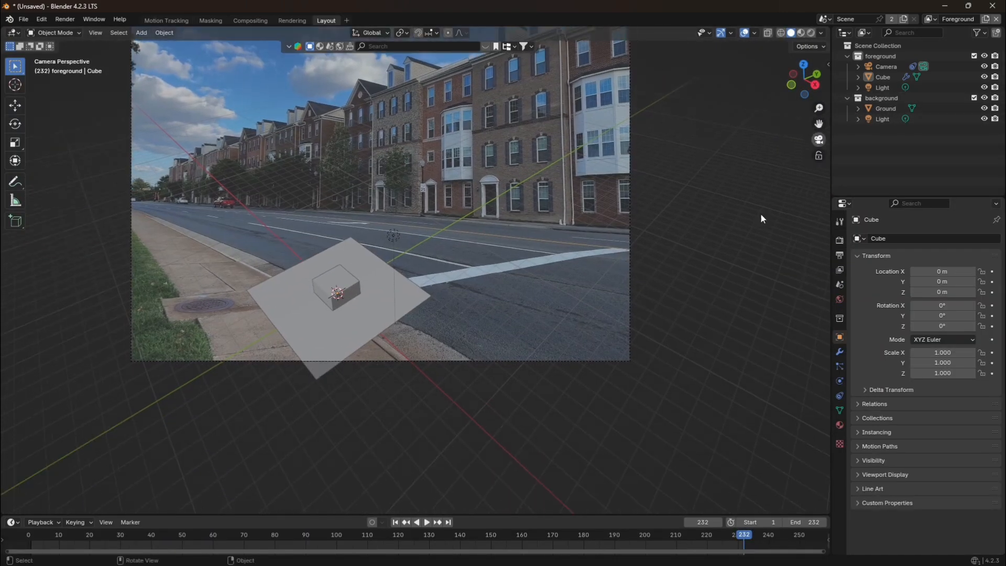
Play the animation to check how the cube and ground stick to the footage, and return to frame 1.
key("space")
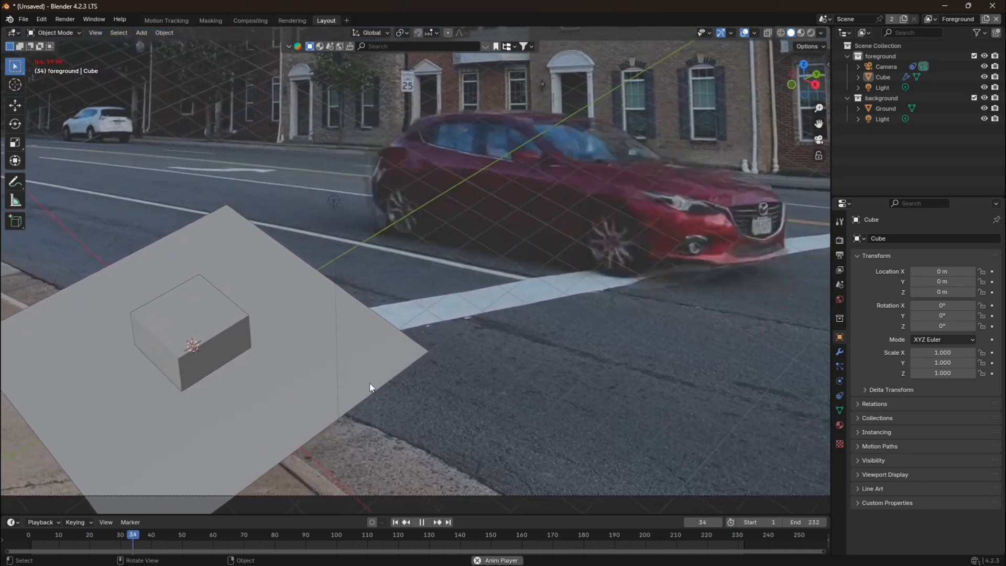
key("space")
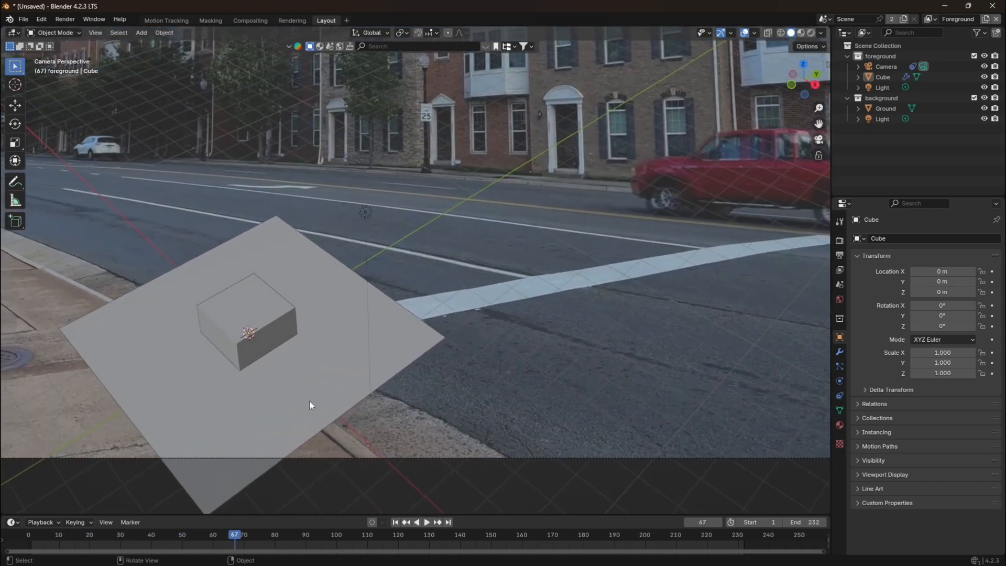
left_click(396, 522)
Set the opacity of the camera's scooter00108000.png background clip to 1.000.
scroll(420, 487, "down", 3)
left_click(455, 402)
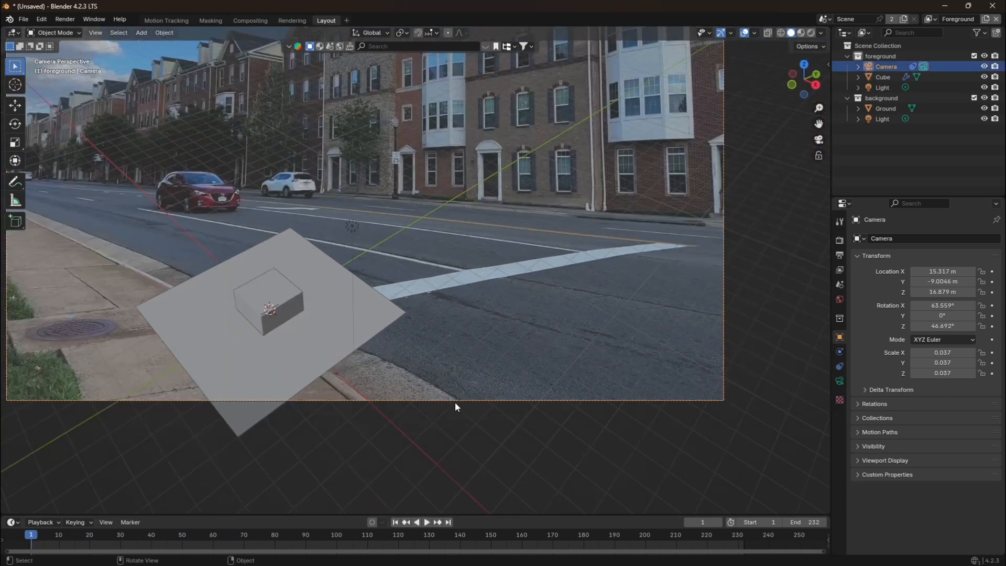
left_click(839, 368)
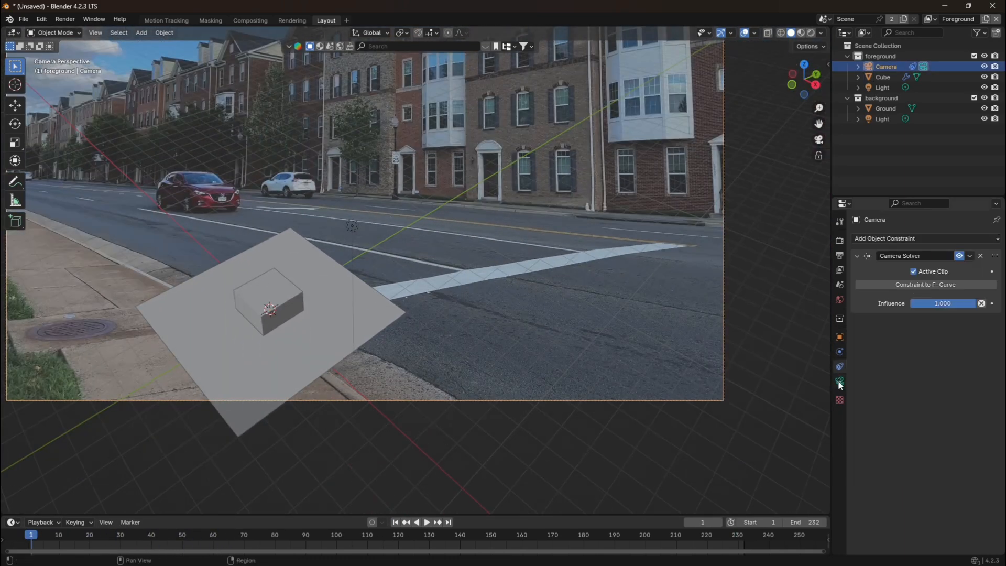
left_click(839, 381)
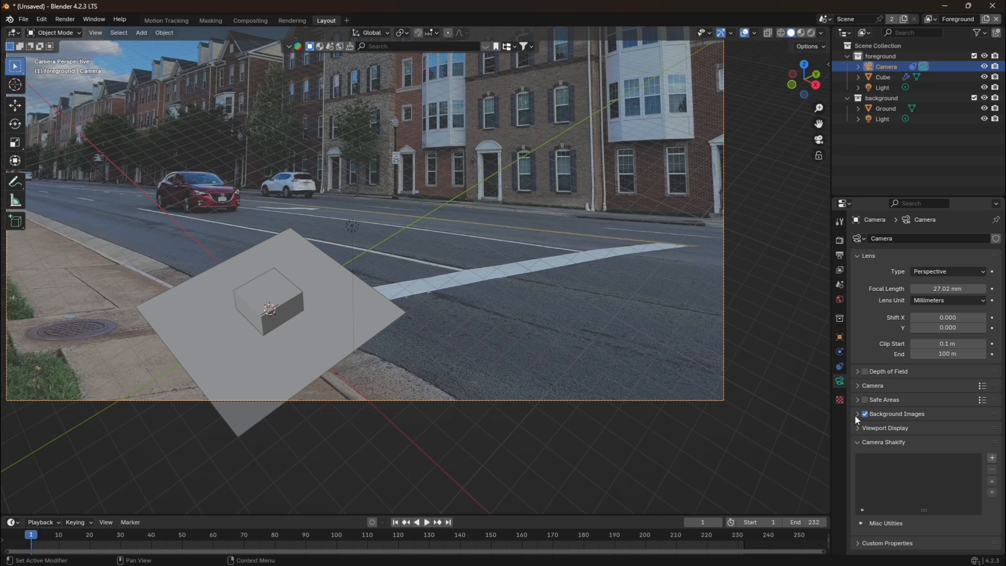
left_click(856, 415)
scroll(905, 434, "down", 3)
left_click_drag(952, 500, 994, 500)
scroll(684, 185, "down", 2)
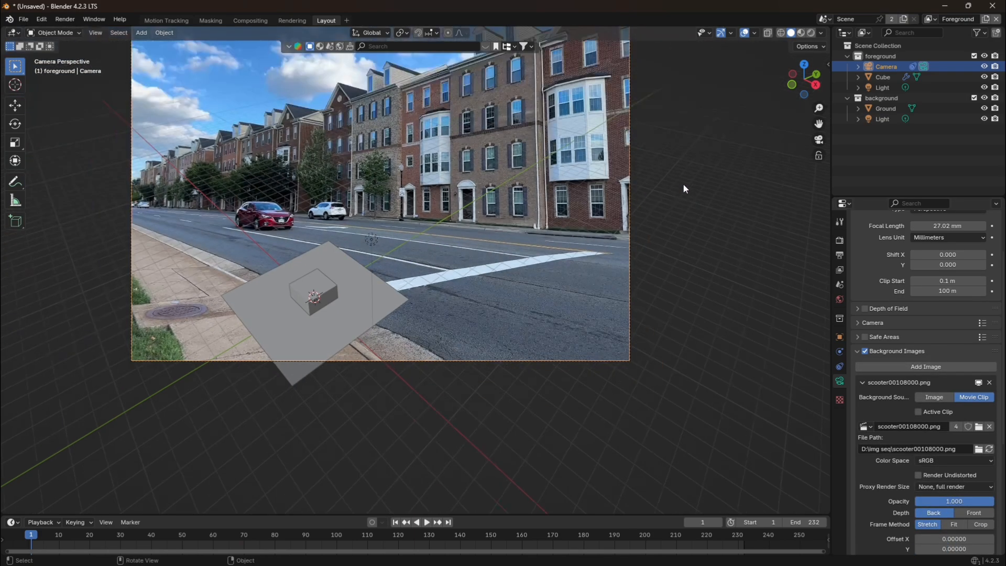
Select the camera and set the transform pivot point to the 3D Cursor.
left_click_drag(819, 124, 918, 175)
scroll(492, 357, "up", 1)
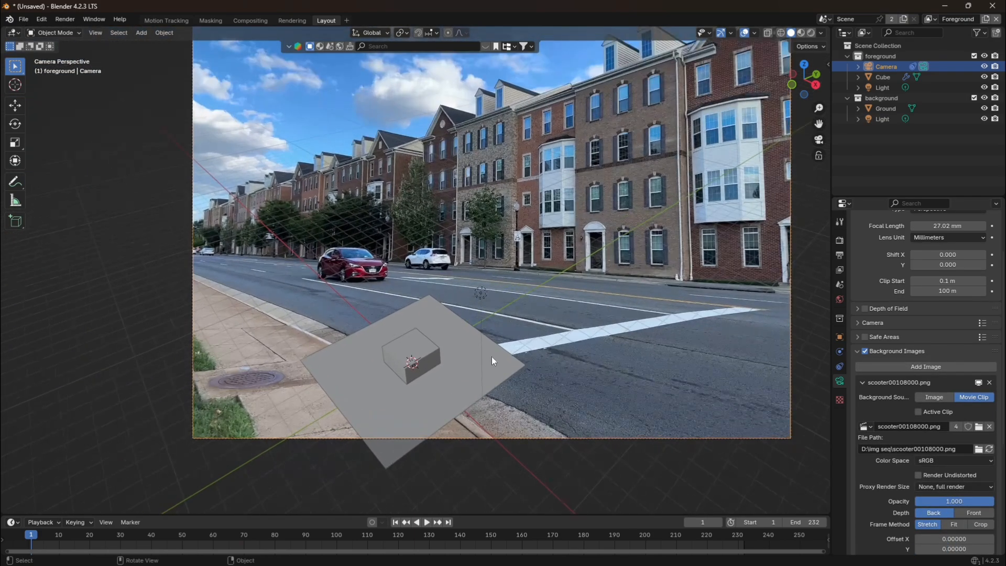
left_click(478, 359)
left_click(534, 438)
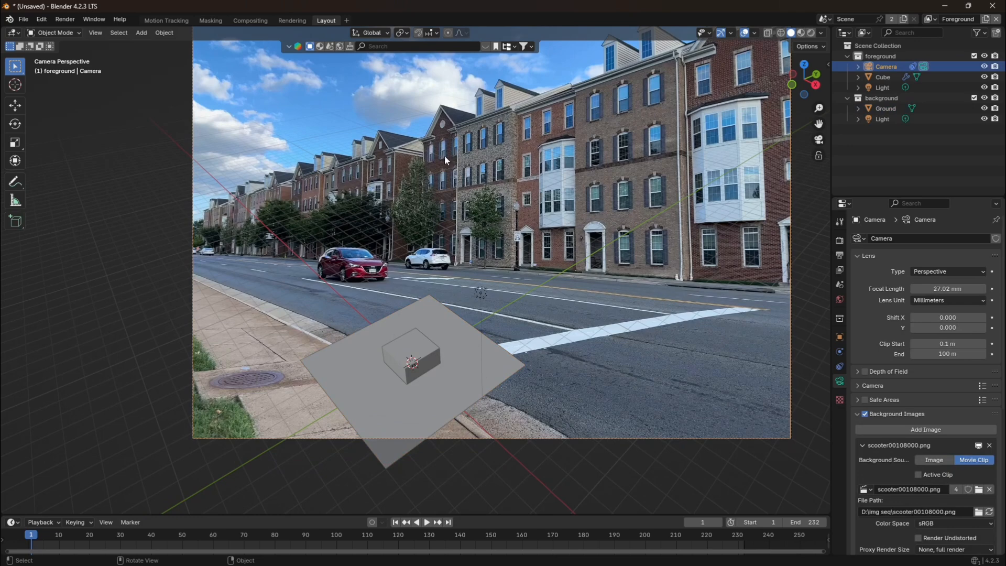
left_click(401, 33)
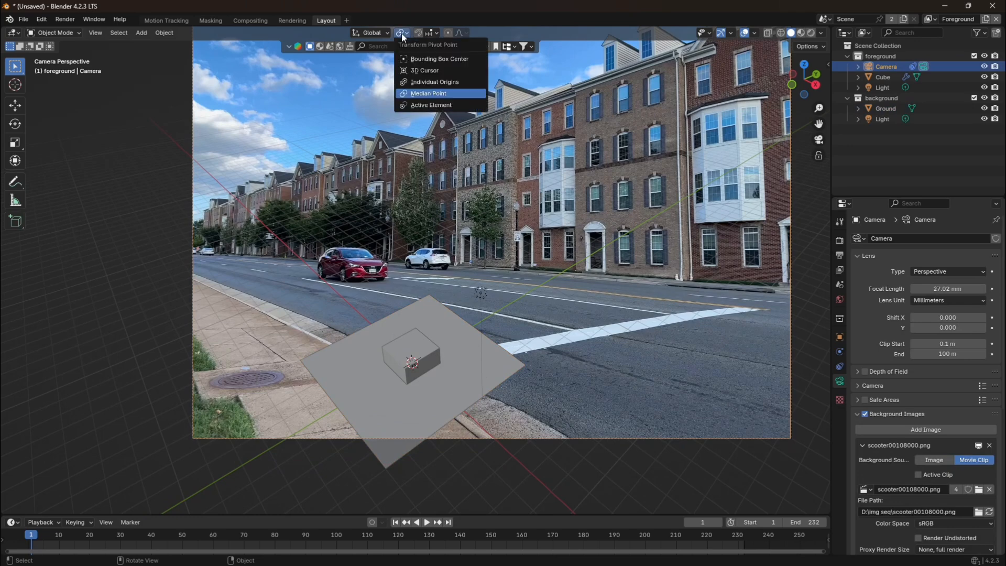
left_click(422, 71)
left_click_drag(819, 123, 757, 140)
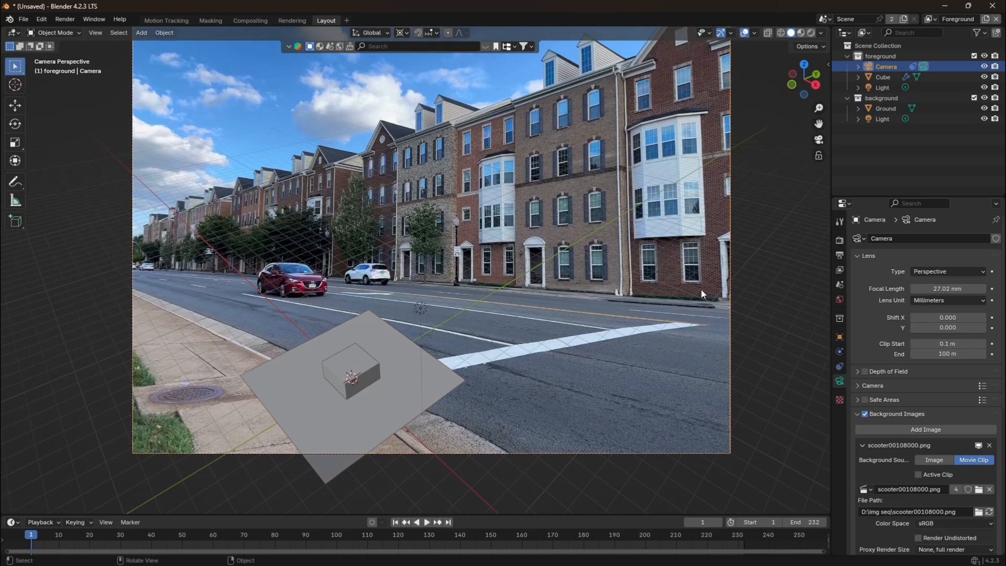
Rotate the camera about the global Y axis and about 22° around global X so the ground plane lies flat on the street.
scroll(702, 290, "down", 2)
left_click_drag(801, 82, 726, 85)
scroll(726, 195, "down", 4)
scroll(449, 286, "up", 1)
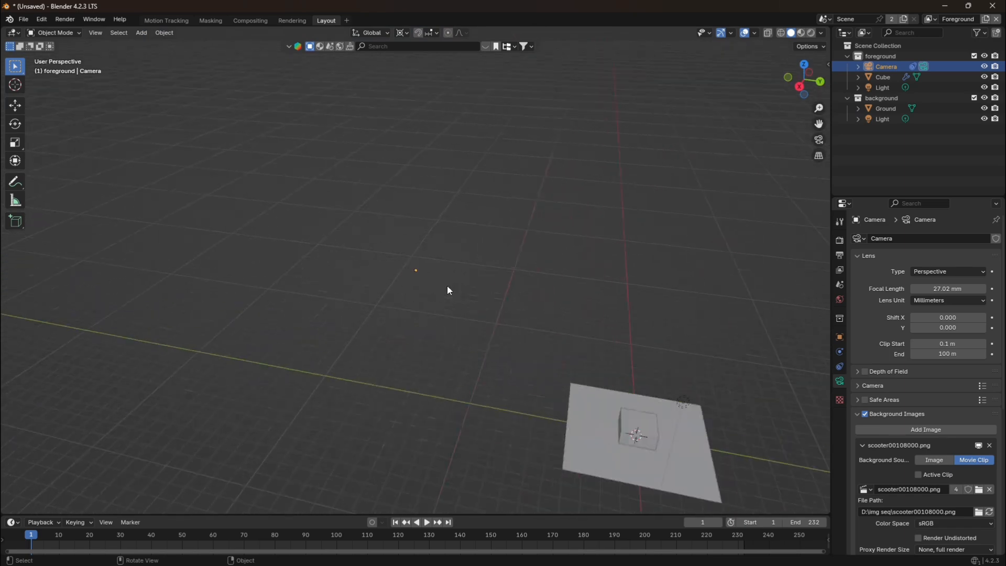
scroll(448, 286, "up", 4)
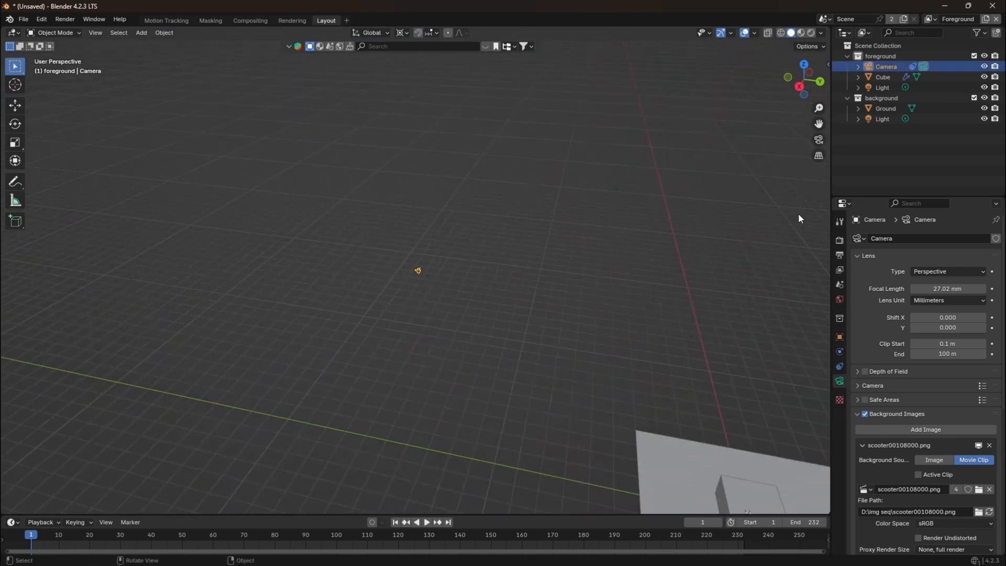
left_click(818, 141)
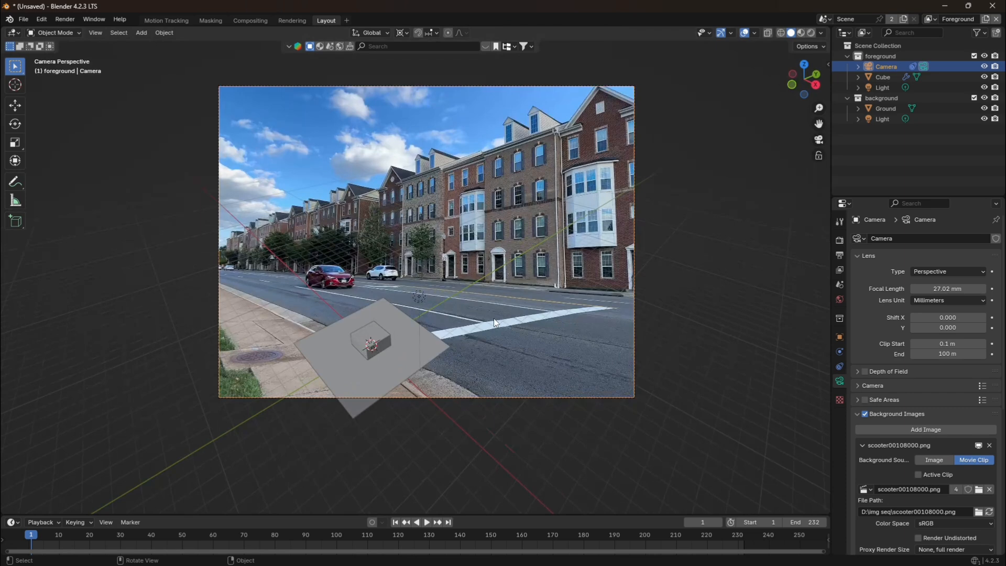
key("r")
key("y")
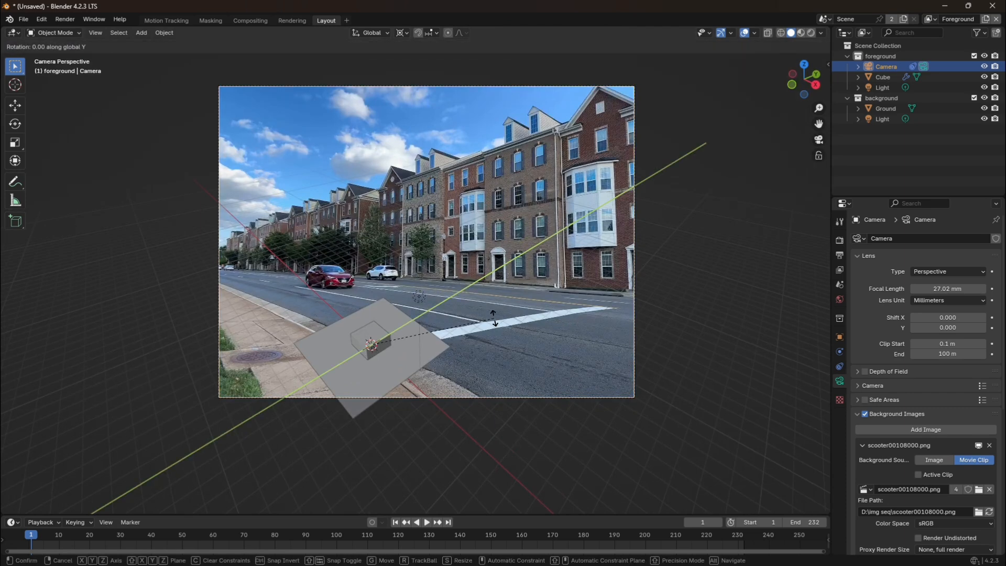
left_click(500, 361)
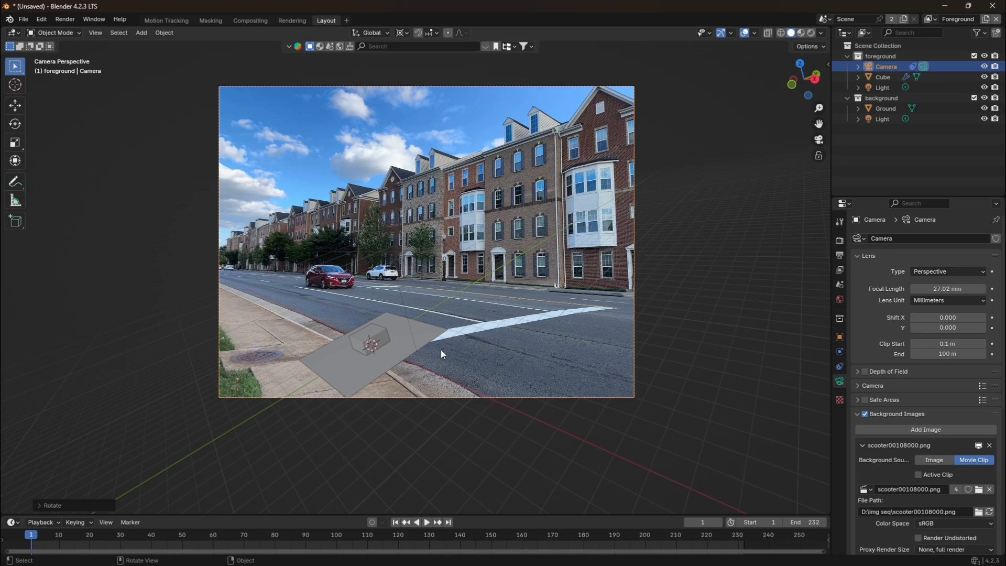
key("r")
key("x")
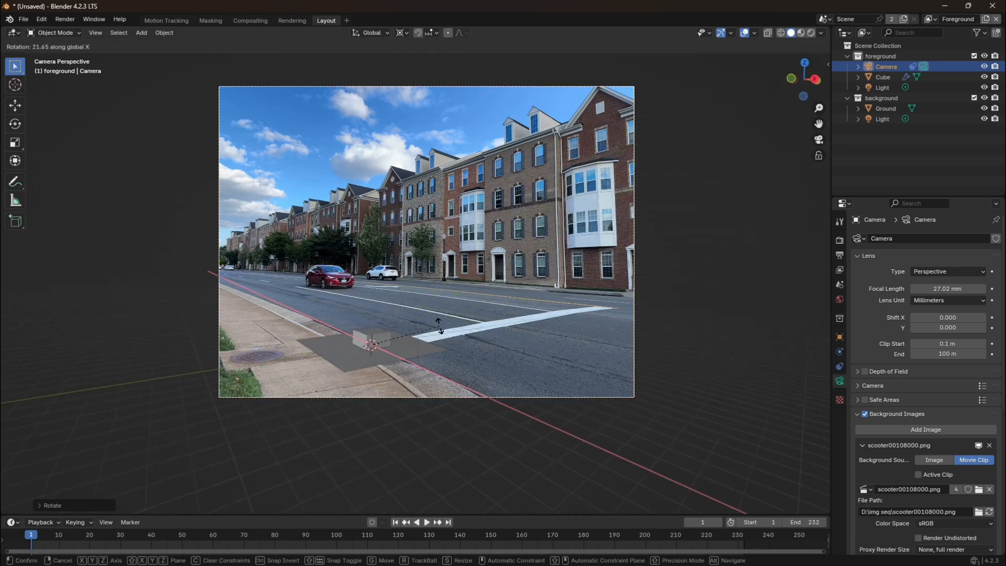
left_click(439, 330)
Move the camera about -4.2 m along global Y and rotate it about -1.7° around global Z to seat the ground plane on the road.
scroll(446, 347, "up", 2)
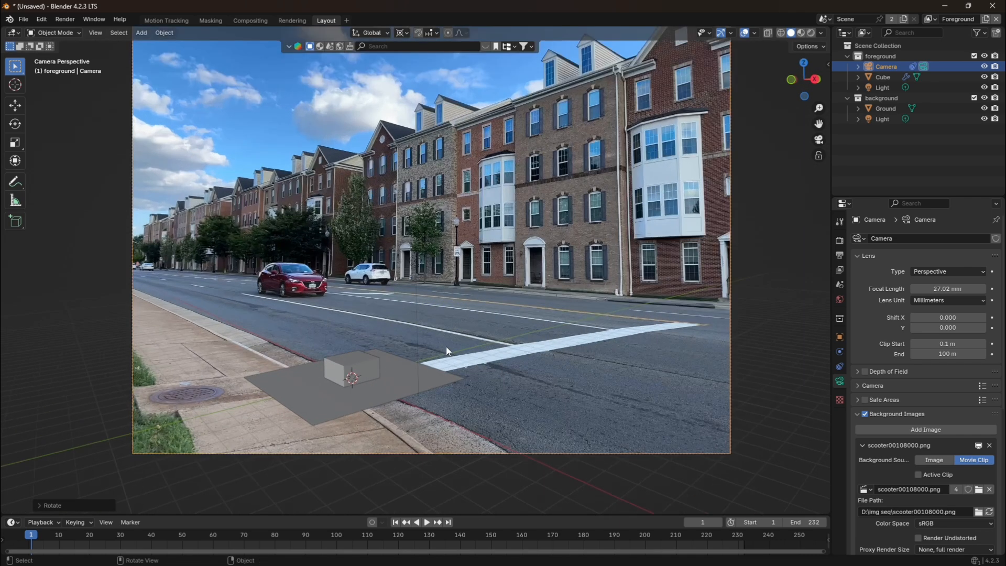
key("g")
key("y")
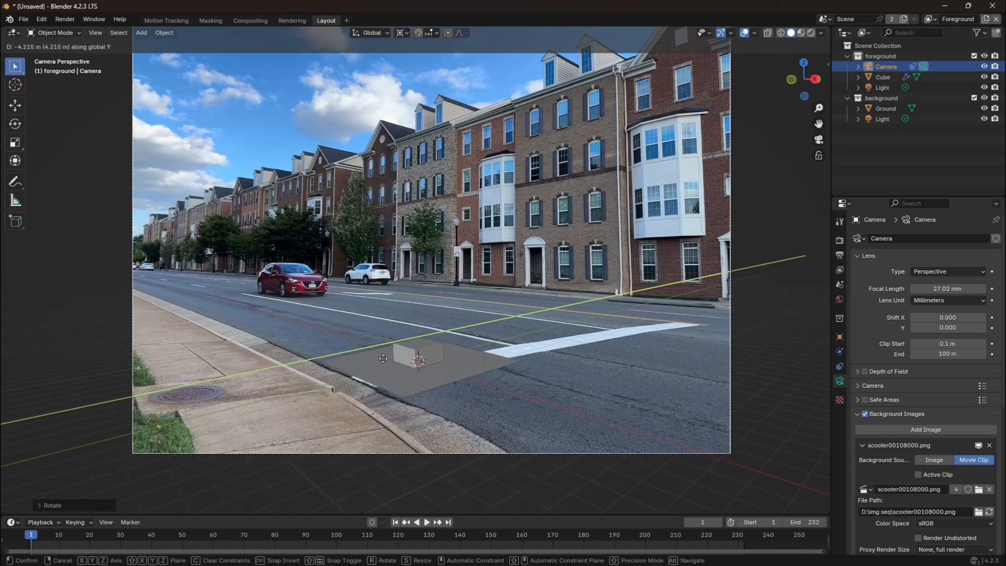
left_click(387, 360)
scroll(451, 362, "up", 3)
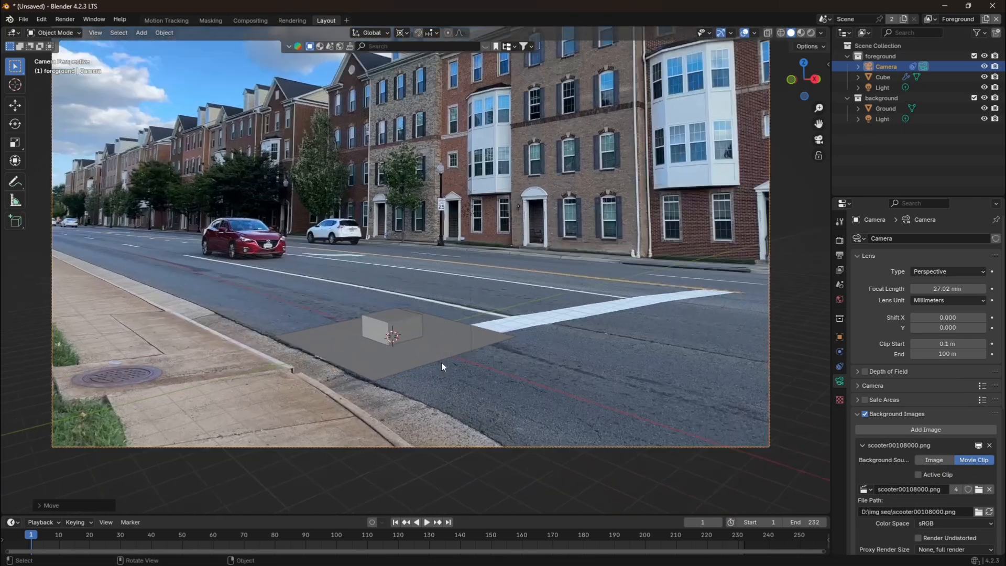
key("r")
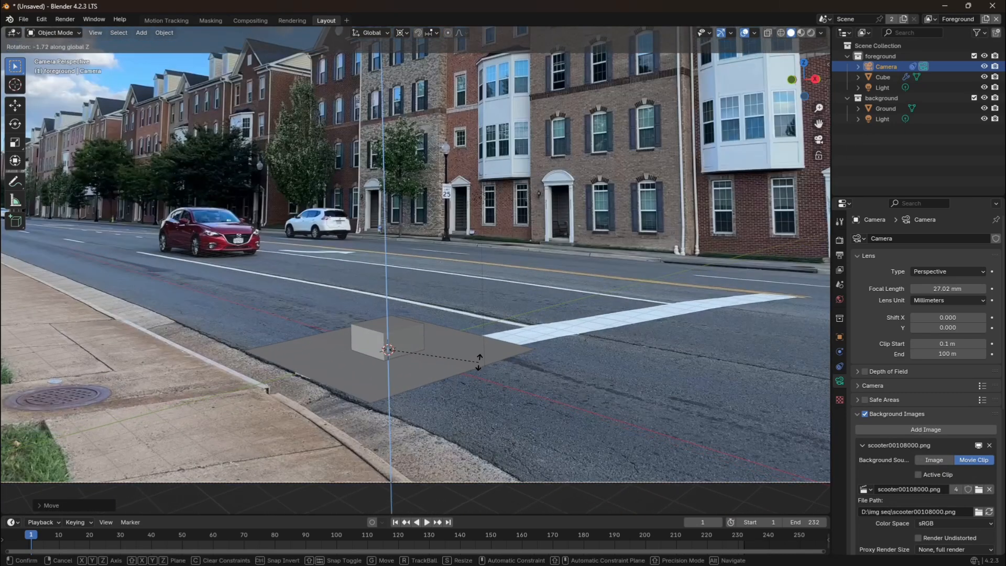
left_click(478, 361)
Fine-tune the camera's rotation around the global Y and X axes to match the ground plane to the road surface.
scroll(478, 360, "down", 2)
key("r")
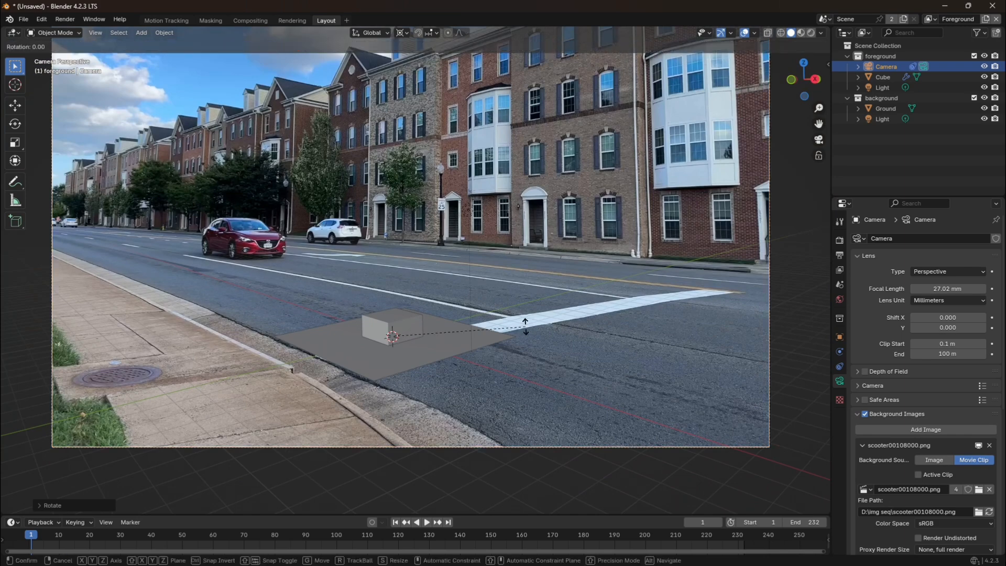
key("x")
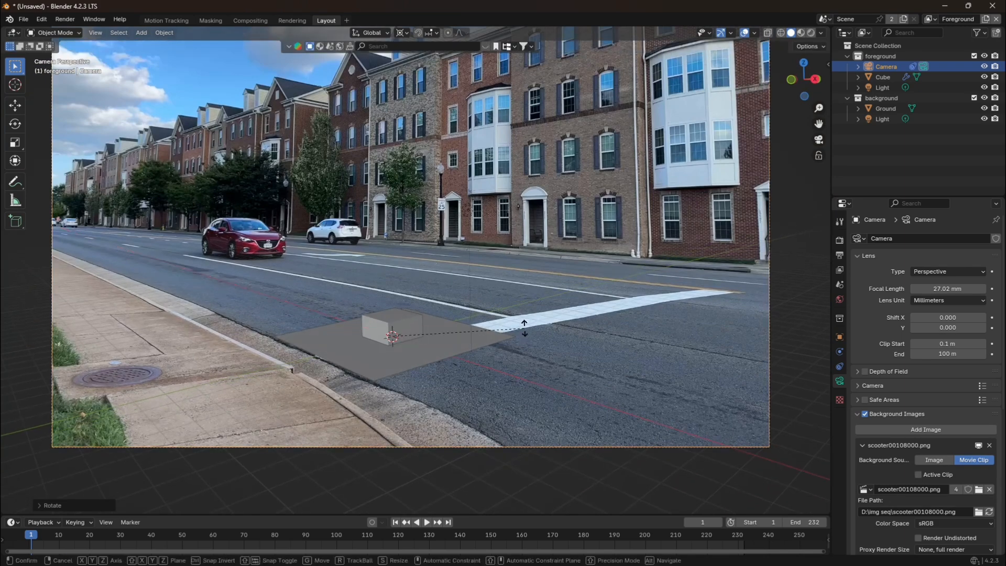
key("y")
left_click(523, 330)
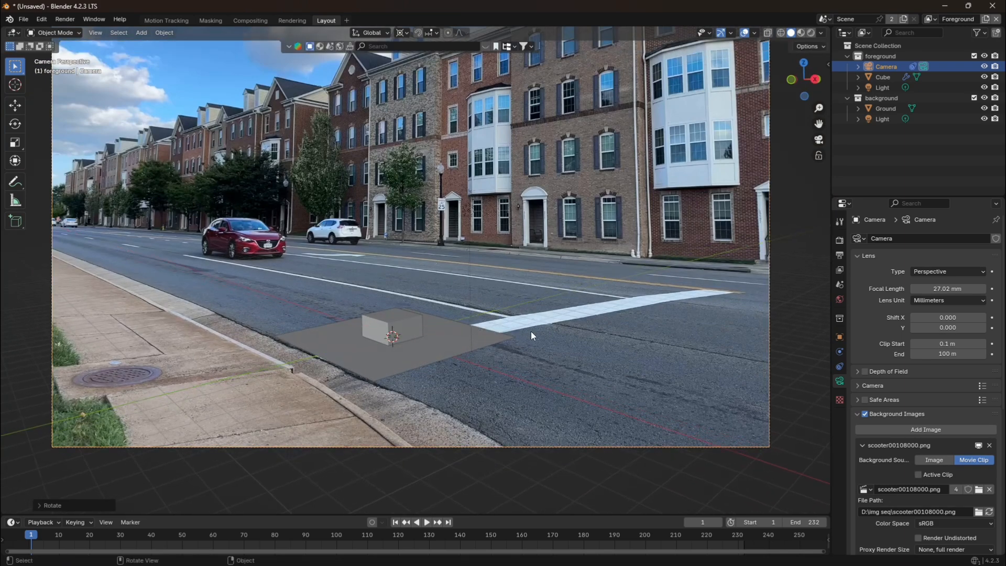
key("r")
key("x")
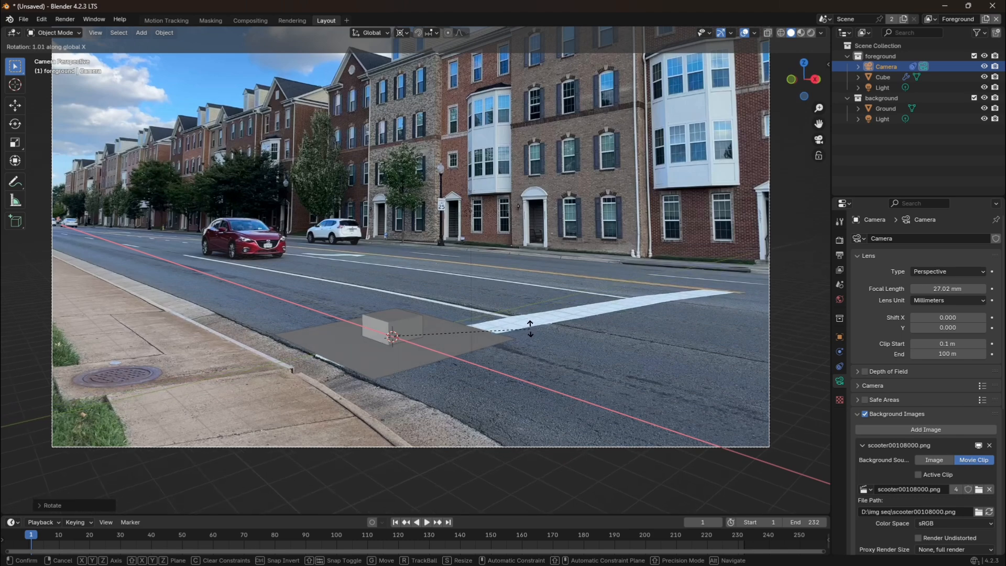
left_click(552, 338)
Play the animation to check the cube and ground against the road, stop it, and return to the first frame.
scroll(546, 341, "up", 3)
key("space")
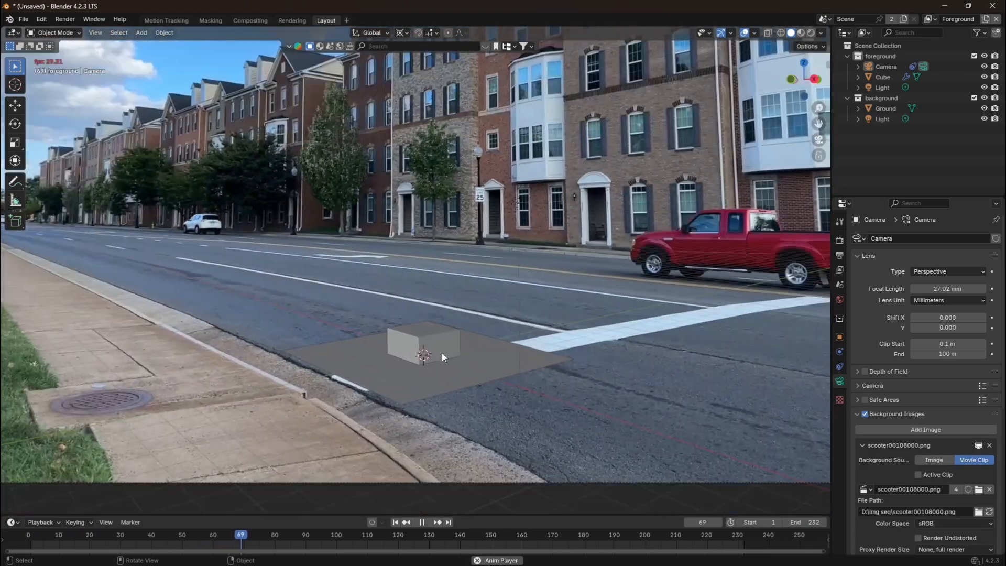
scroll(605, 298, "down", 2)
scroll(602, 299, "down", 2)
key("space")
left_click(429, 321)
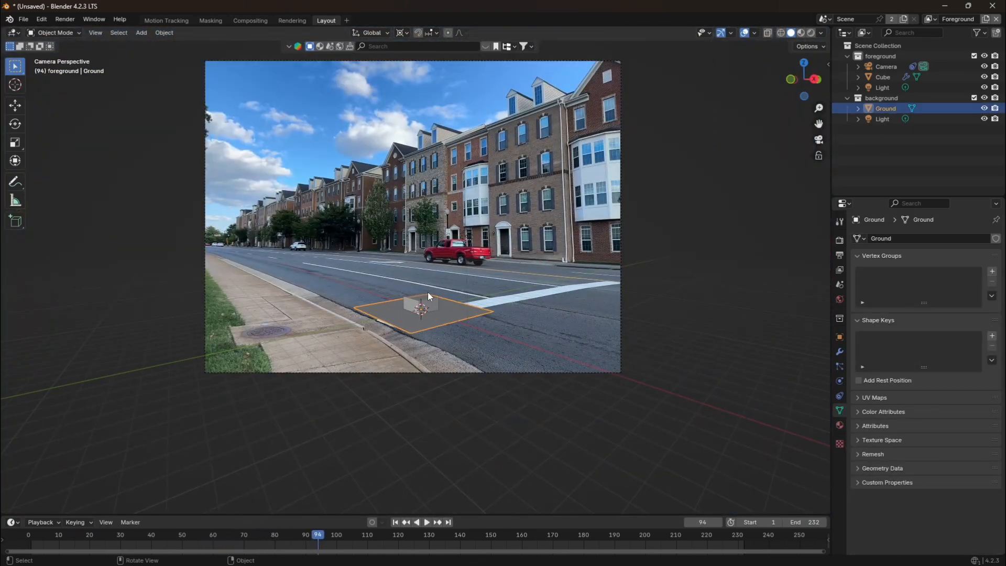
left_click(538, 365)
left_click(592, 374)
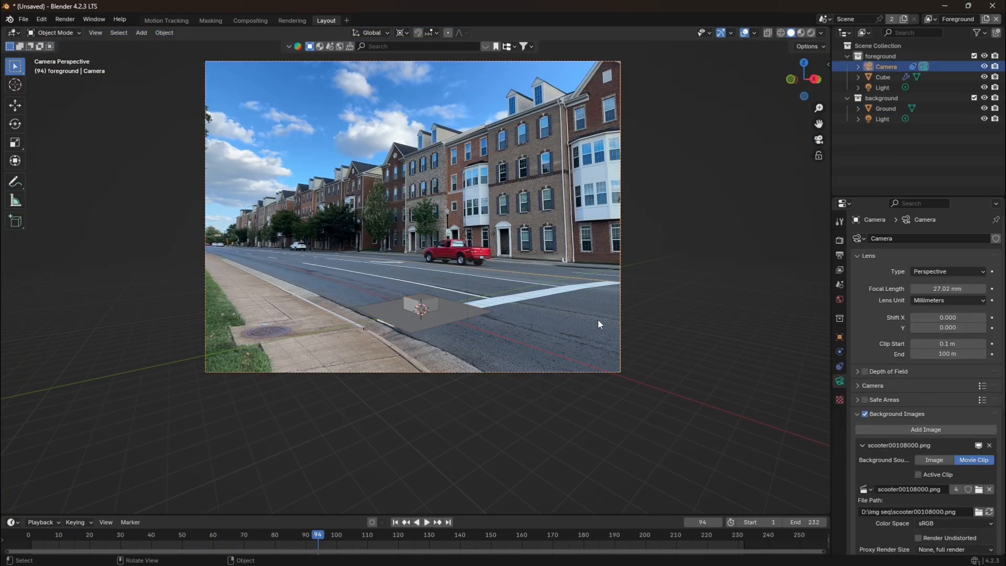
left_click(395, 523)
Delete the cube standing on the ground plane.
scroll(517, 408, "up", 2)
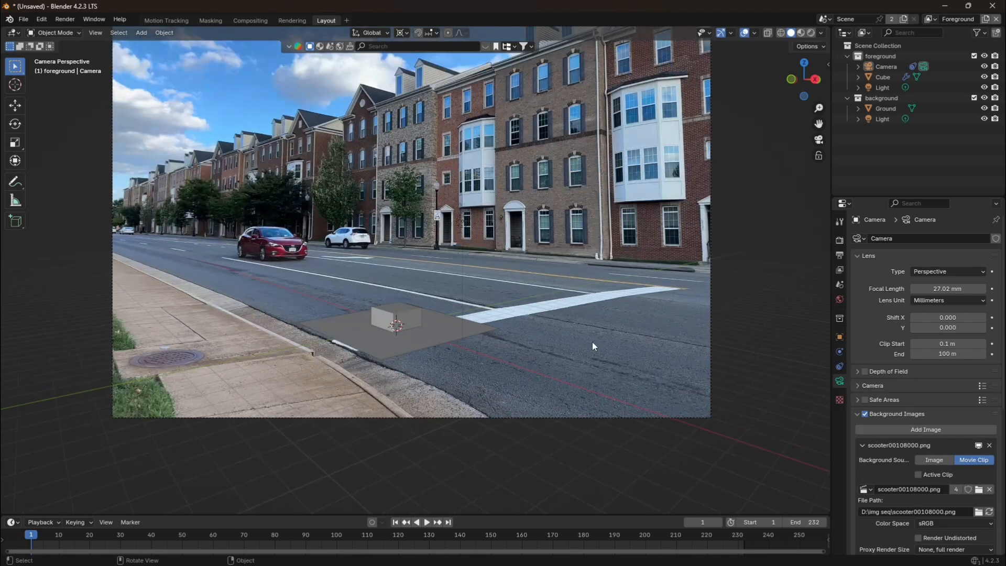
left_click(397, 319)
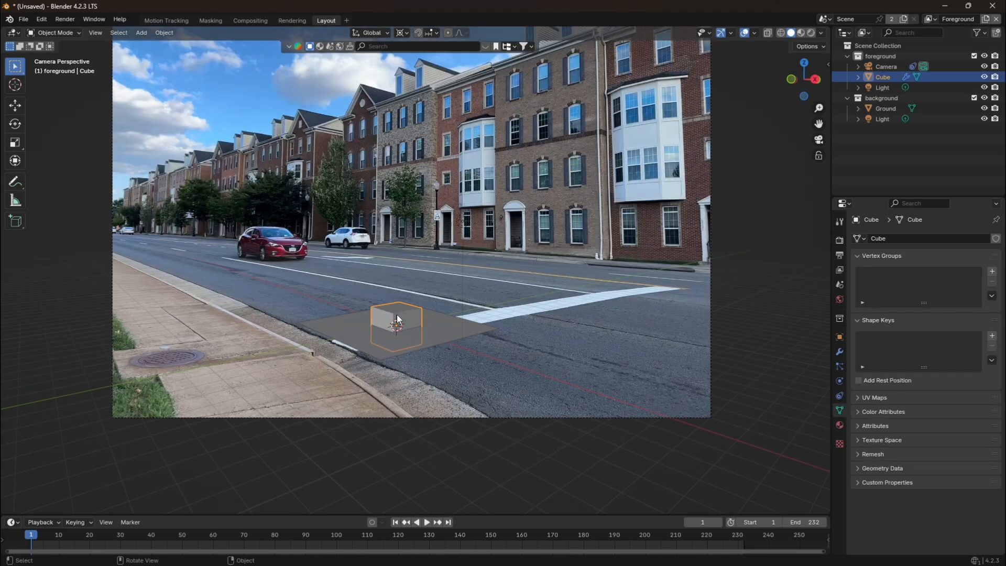
key("Delete")
Edit the Ground mesh and move its far edge outward along the road to extend the plane.
left_click(417, 336)
key("grave")
key("Escape")
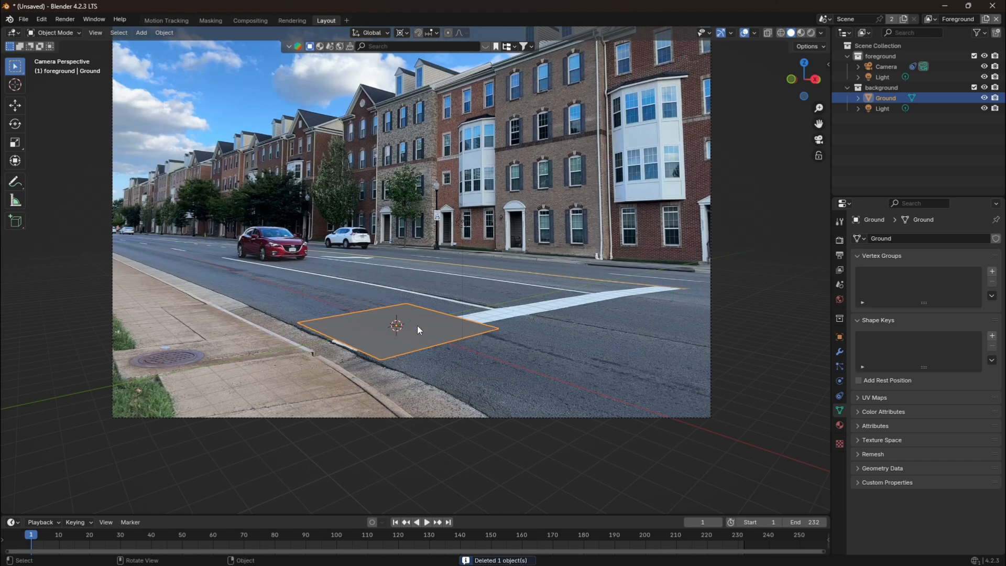
key("Tab")
left_click_drag(222, 251, 430, 329)
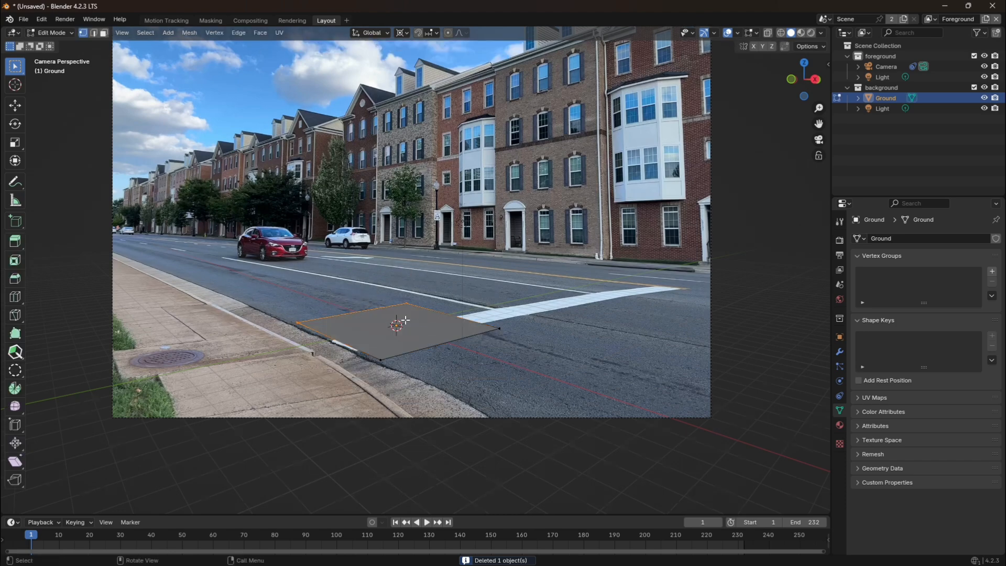
key("g")
left_click(171, 251)
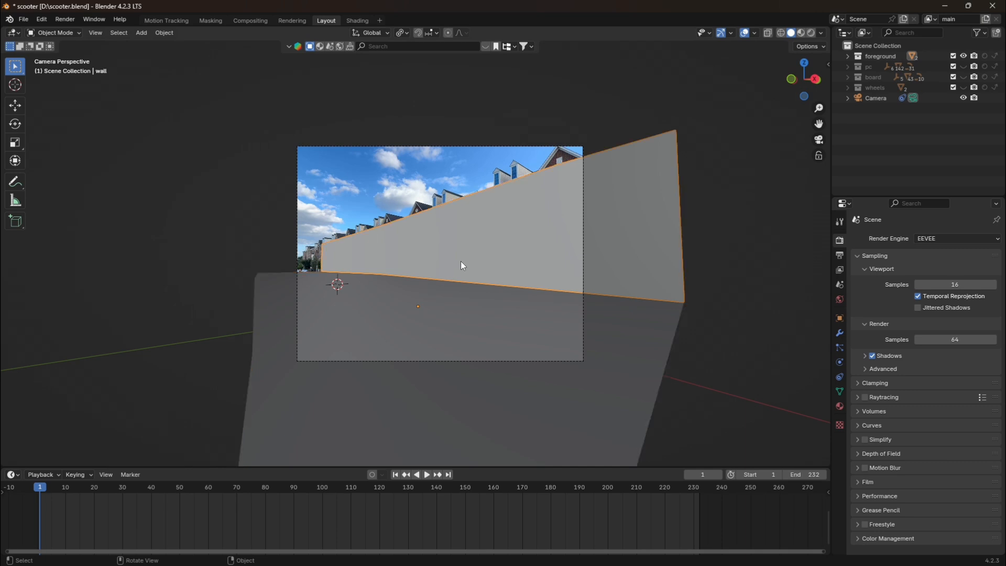
Examine with X-ray how the wall and Ground planes line up with the buildings and street, restore the solid display and deselect everything.
scroll(461, 265, "up", 3)
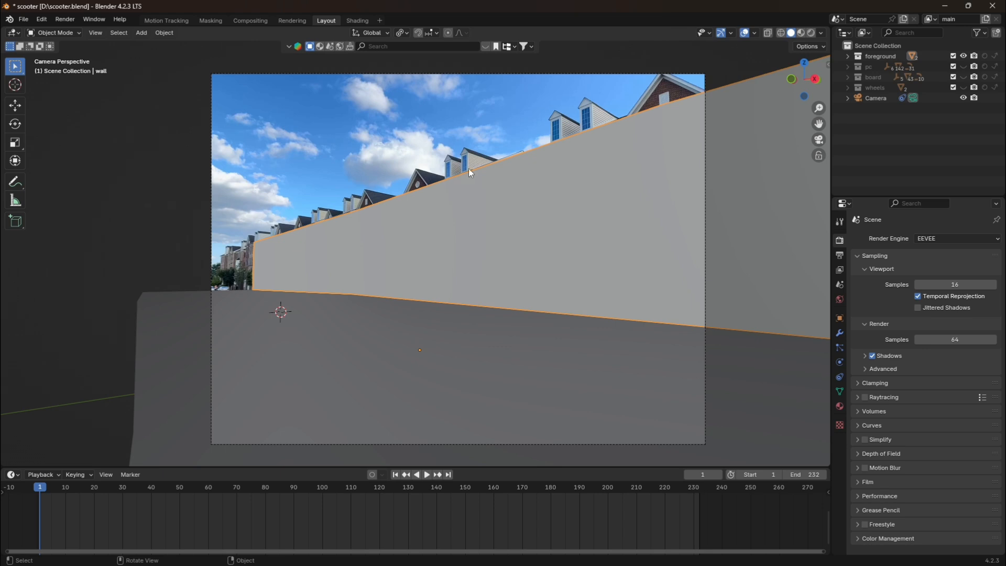
left_click(518, 99)
scroll(517, 101, "down", 2)
scroll(529, 199, "up", 2)
left_click(555, 229)
scroll(557, 233, "down", 1)
left_click(768, 33)
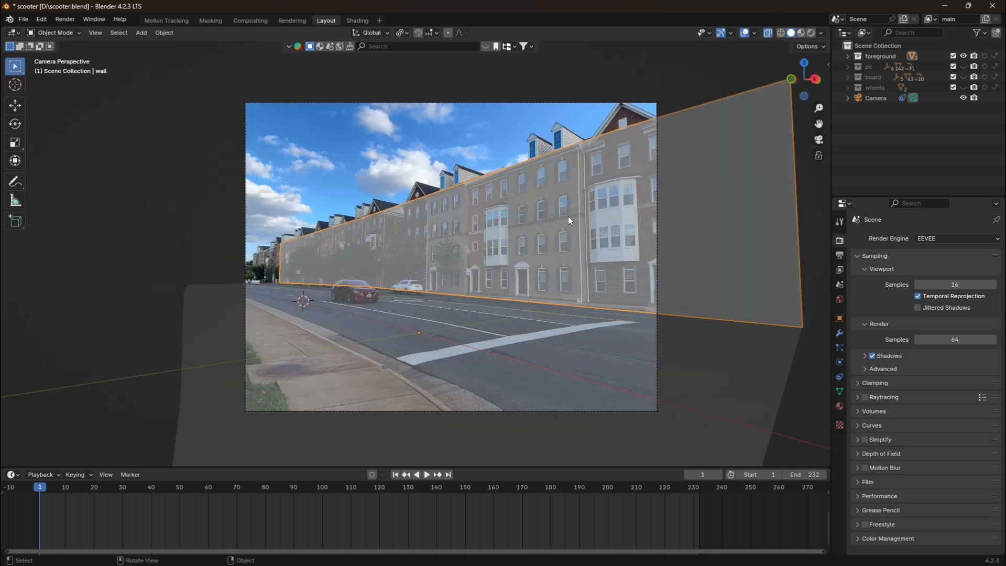
left_click(388, 338)
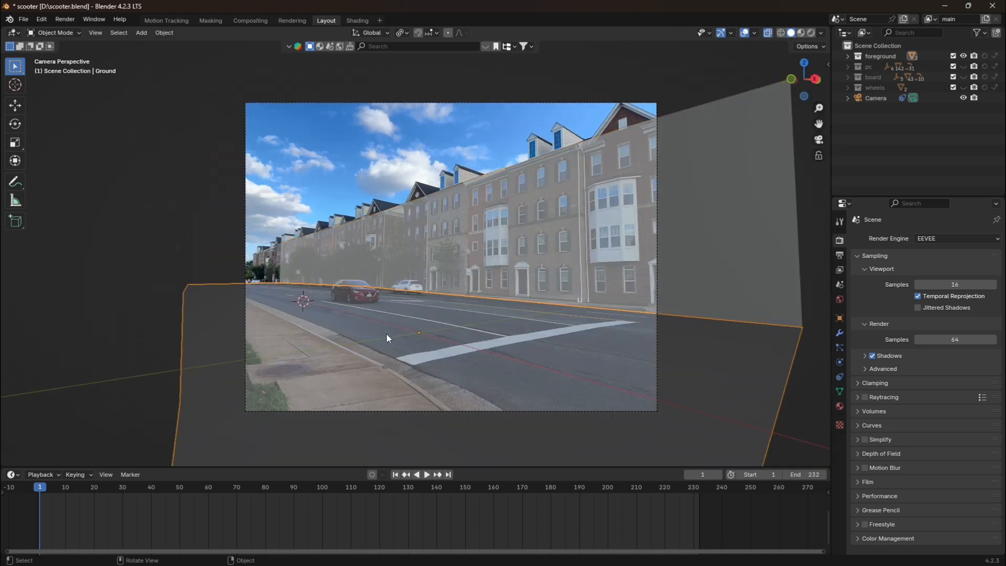
left_click(767, 35)
key("alt+a")
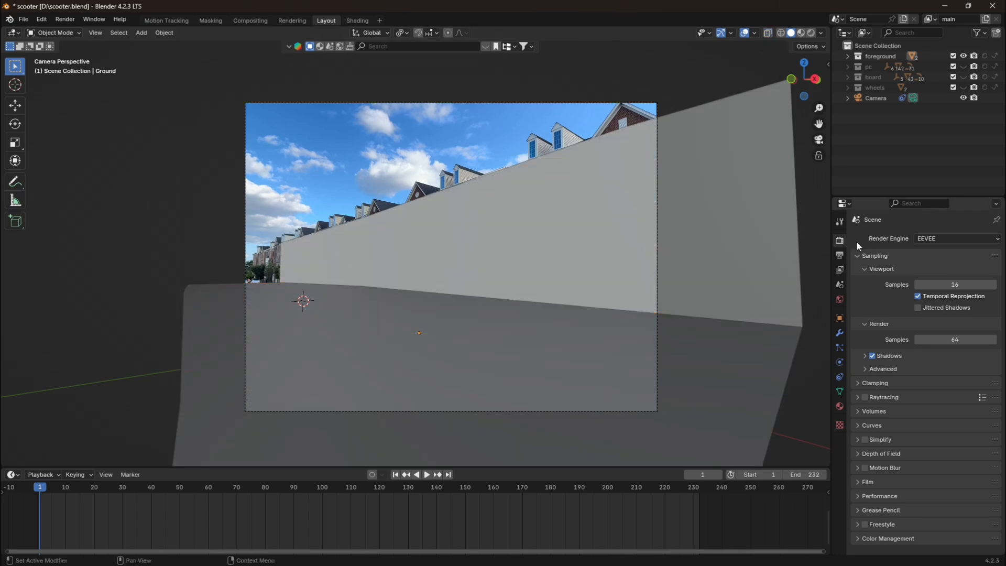
Set the render engine to Cycles with GPU Compute as the device.
left_click(916, 237)
left_click(928, 271)
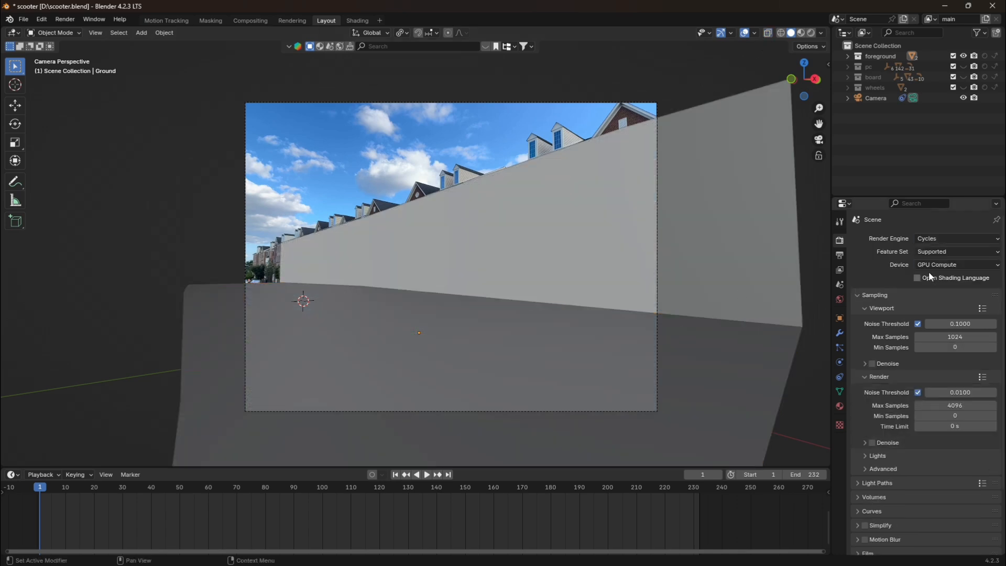
left_click(940, 265)
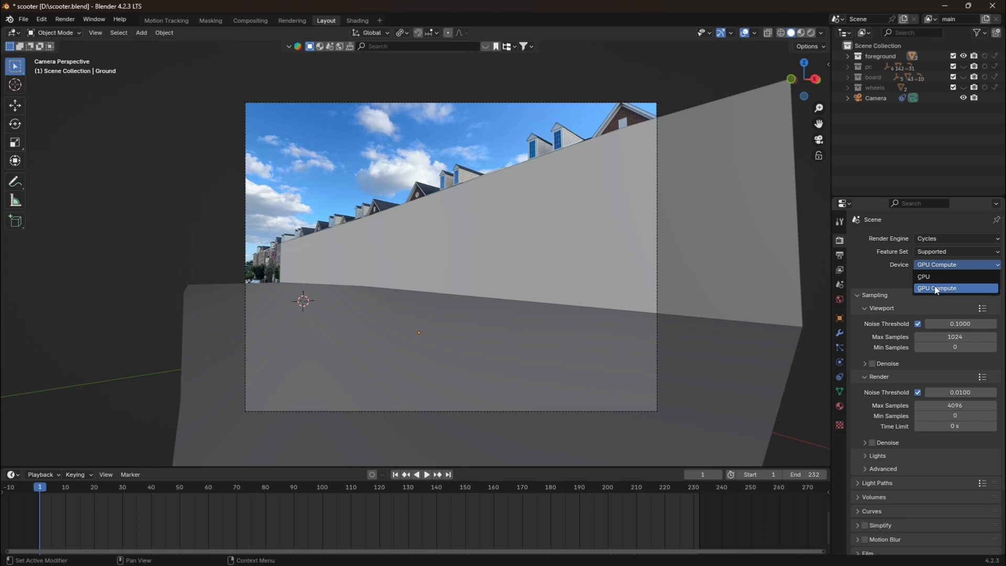
left_click(935, 289)
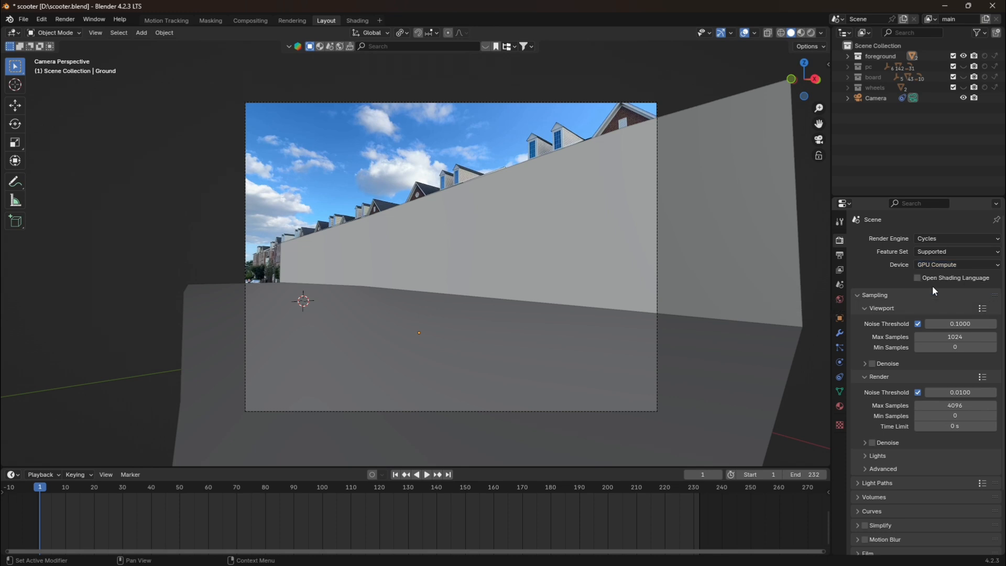
Set the viewport sampling to 16 max samples and a noise threshold of 0.5.
double_click(941, 338)
key("BackSpace")
key("Return")
double_click(952, 322)
type("0.5")
key("Return")
Set the render sampling to a noise threshold of 0.05 and 128 max samples.
double_click(961, 396)
type("0.05")
key("Return")
double_click(967, 407)
key("BackSpace")
type("128")
key("Return")
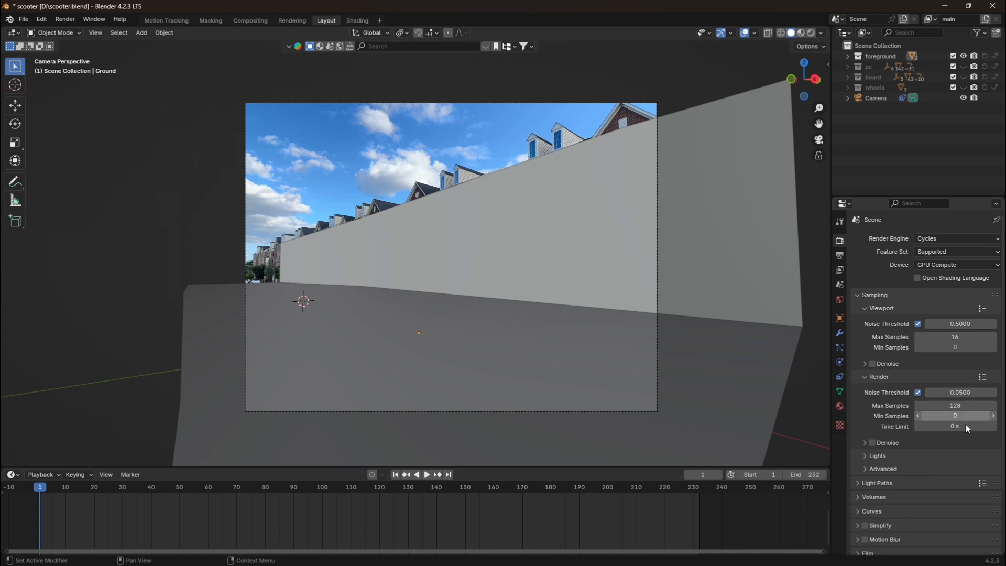
Enable denoising for the final render and choose OptiX as the denoiser.
left_click(872, 443)
left_click(865, 443)
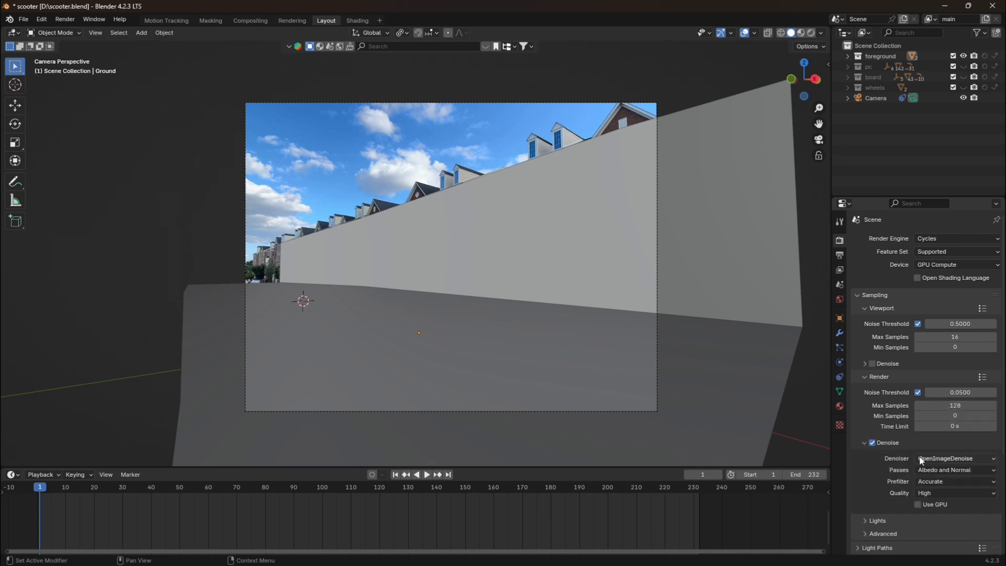
left_click(918, 505)
left_click(930, 457)
left_click(930, 467)
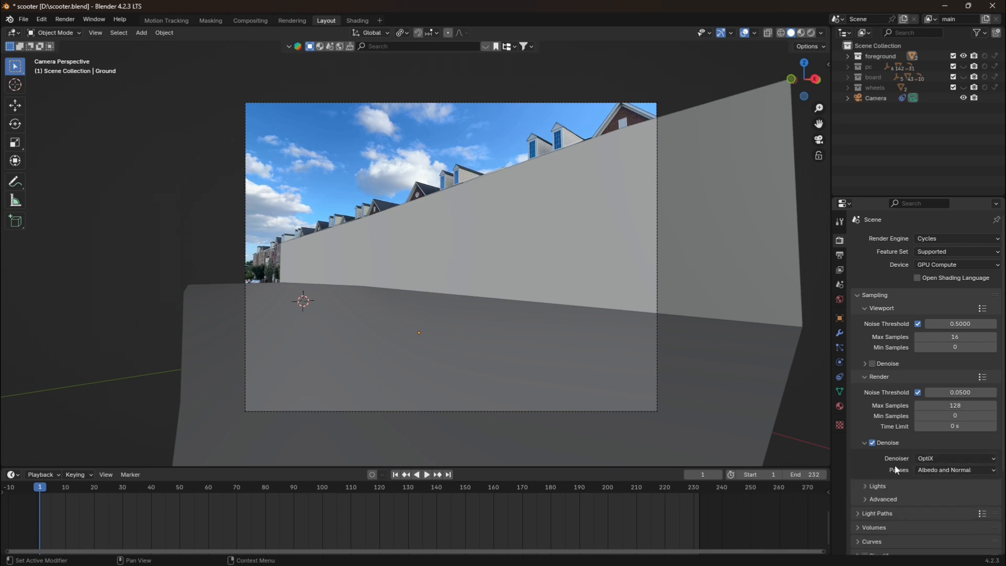
Check the Cycles render device selection in the system preferences.
left_click(42, 21)
left_click(61, 154)
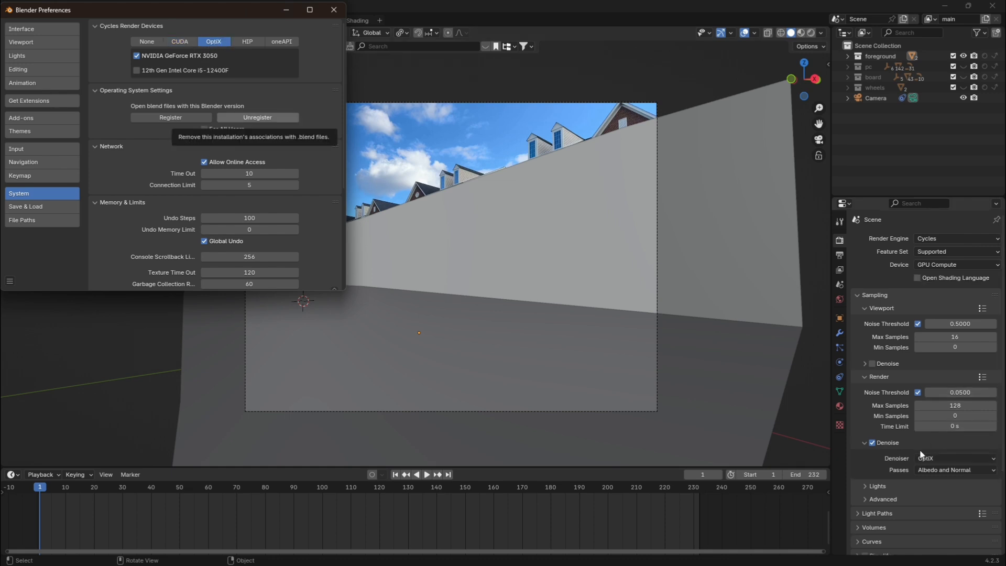
left_click(340, 11)
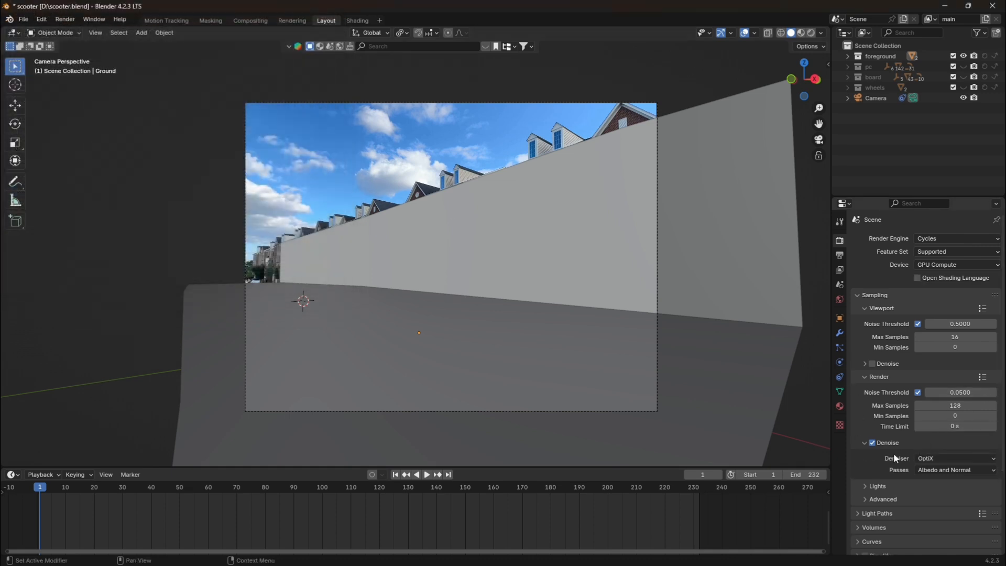
Set the total max light bounces to 8 in the light path settings.
scroll(894, 453, "down", 3)
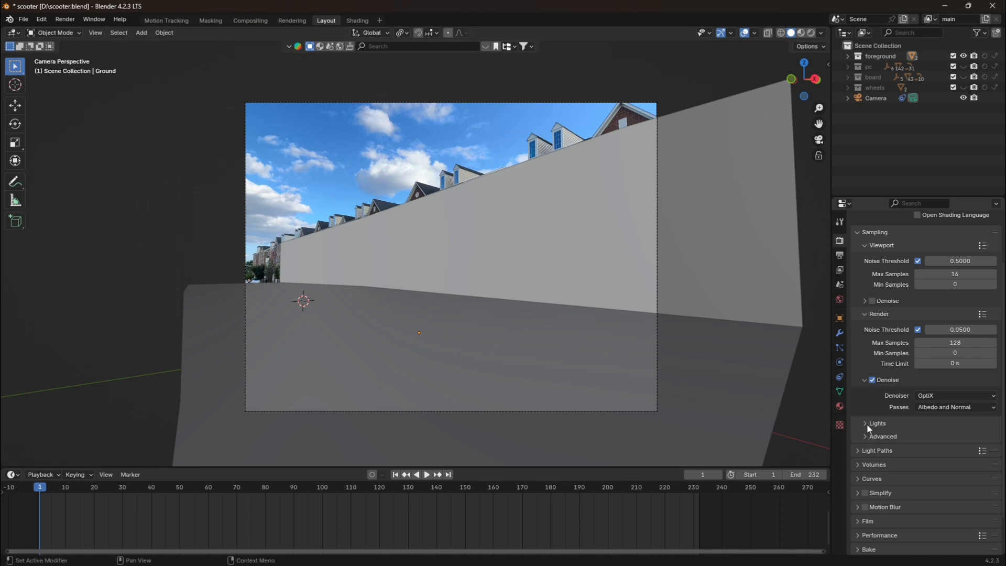
left_click(883, 451)
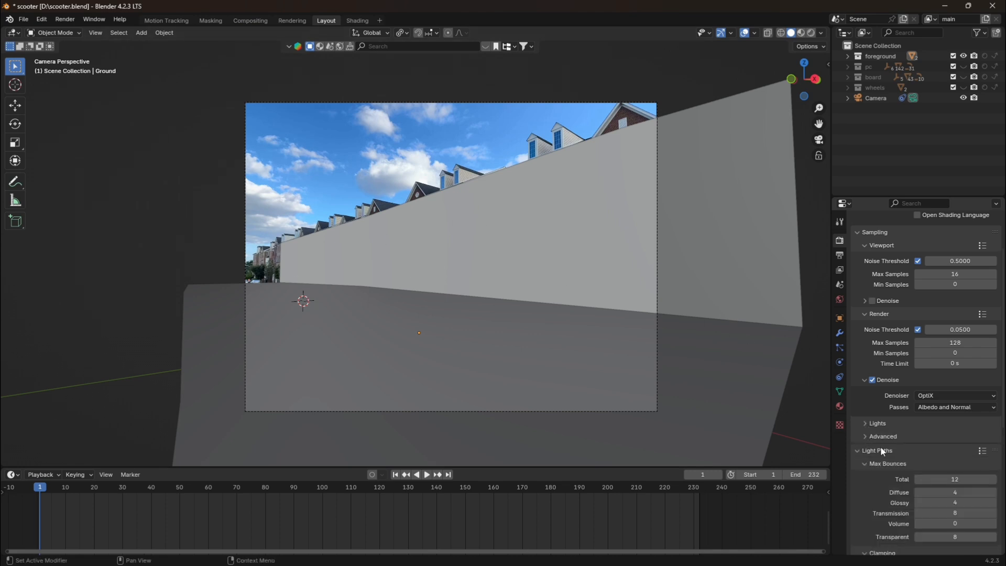
left_click(944, 479)
key("BackSpace")
type("8")
key("Return")
left_click(856, 450)
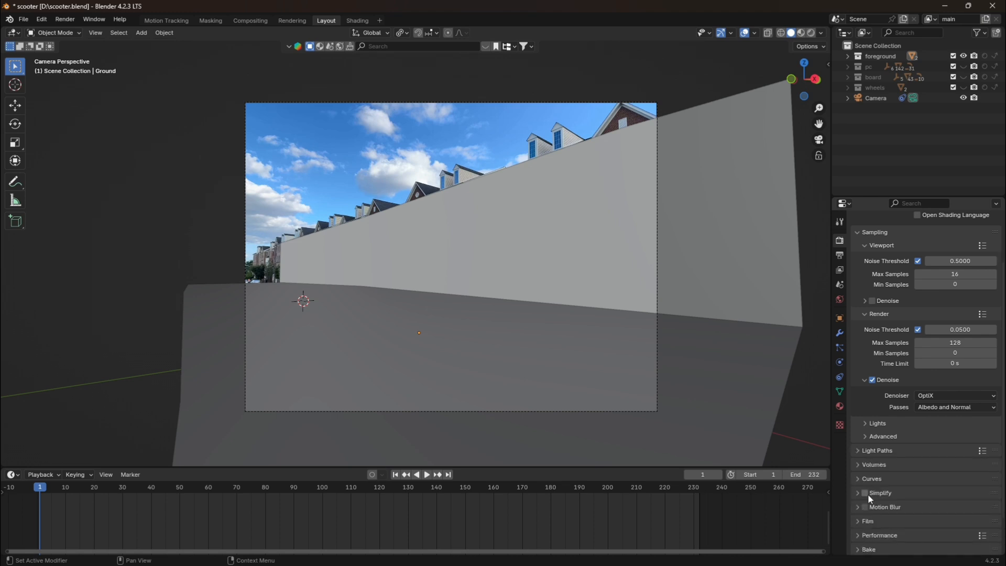
Enable Simplify for the scene and look over the motion blur settings.
left_click(860, 507)
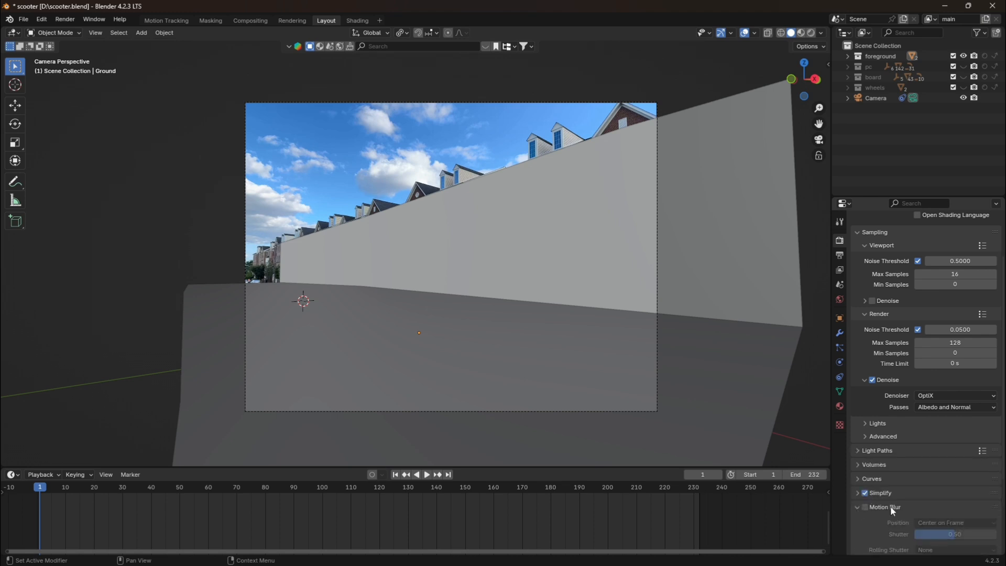
scroll(891, 505, "down", 3)
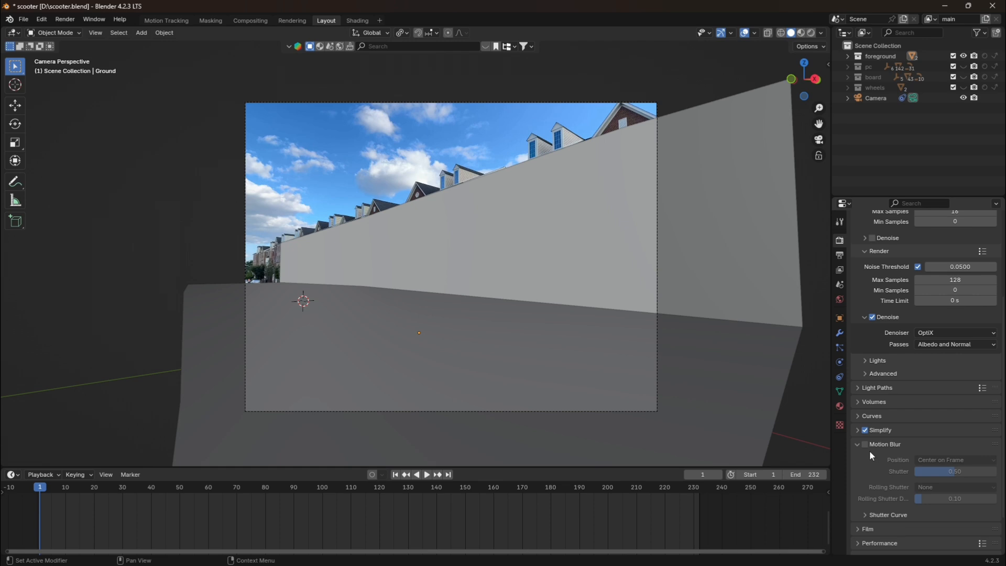
left_click(856, 445)
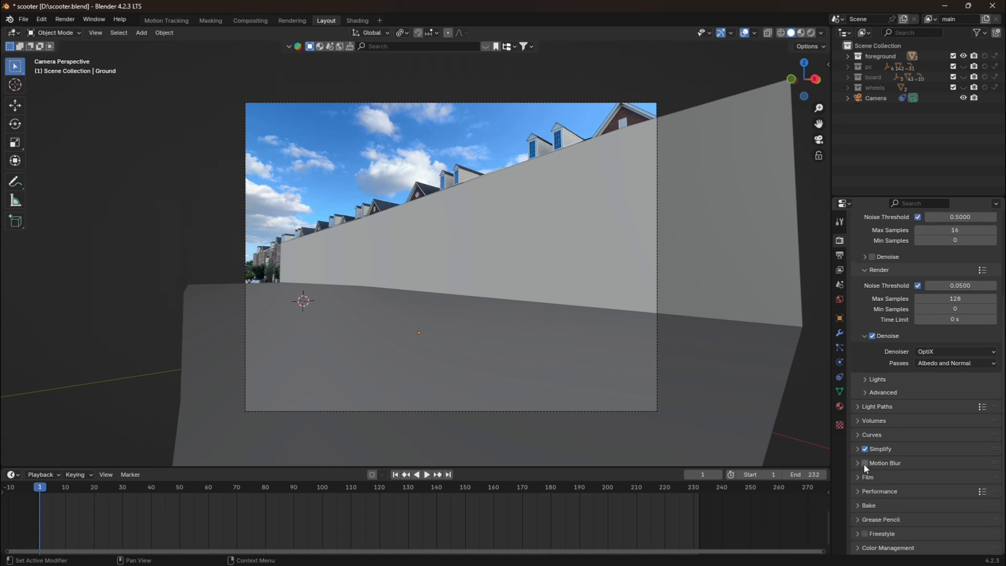
Make the film background transparent and compare the rendered camera view with transparency on and off.
left_click(864, 477)
scroll(863, 477, "down", 3)
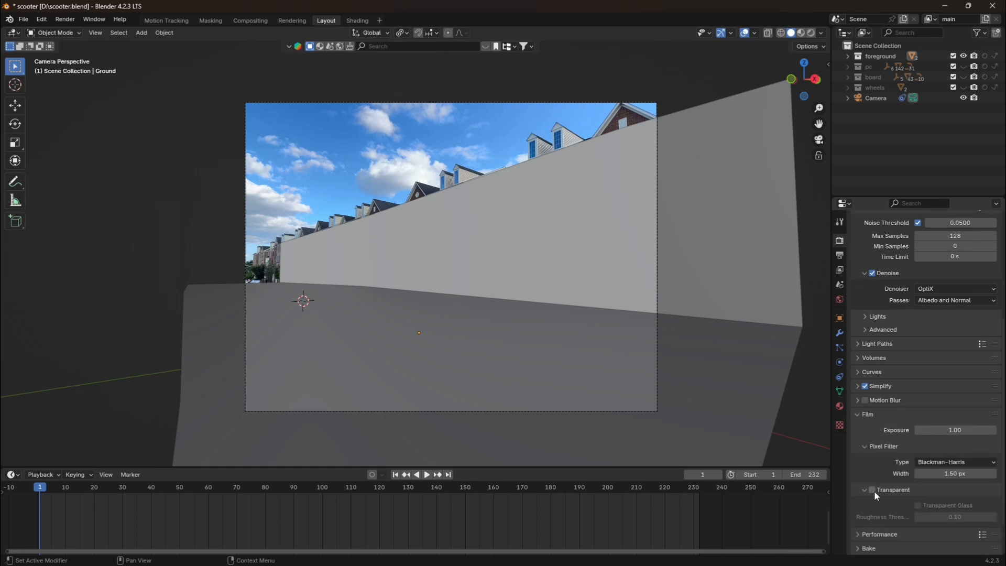
left_click(873, 490)
key("z")
key("8")
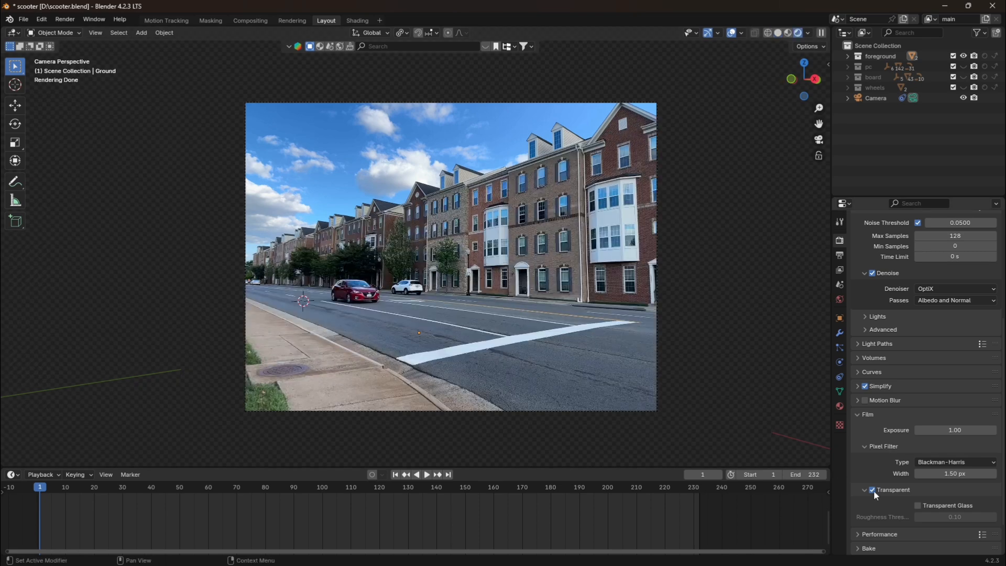
left_click(873, 490)
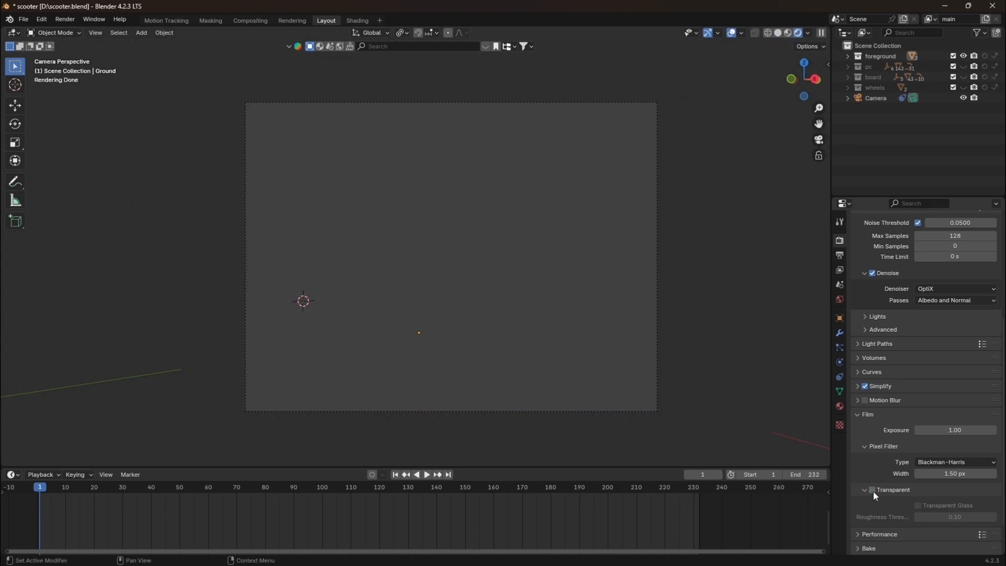
left_click(872, 490)
left_click(872, 490)
left_click(873, 490)
scroll(893, 492, "down", 2)
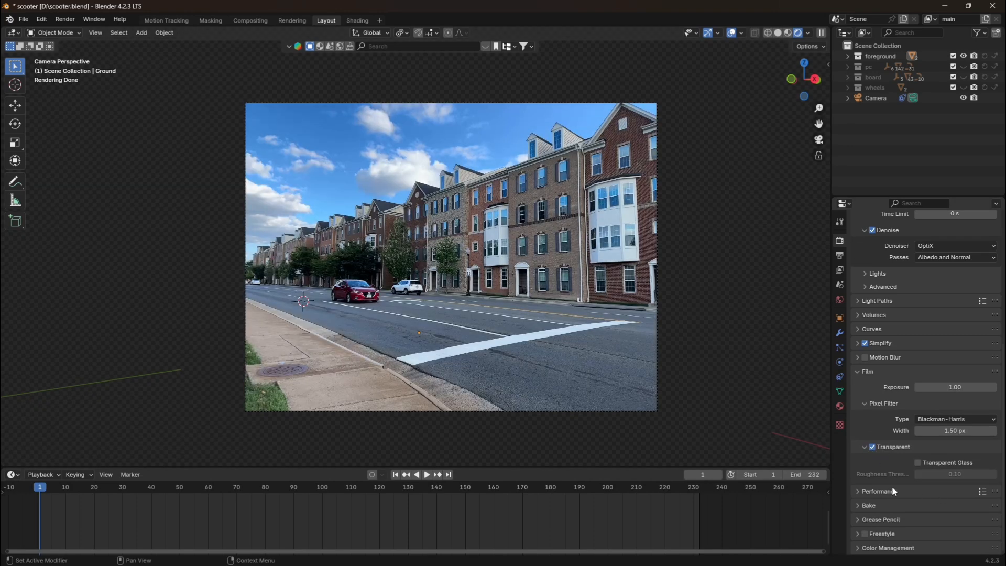
Set the color management view transform to AgX.
left_click(860, 548)
scroll(872, 549, "down", 4)
left_click(935, 493)
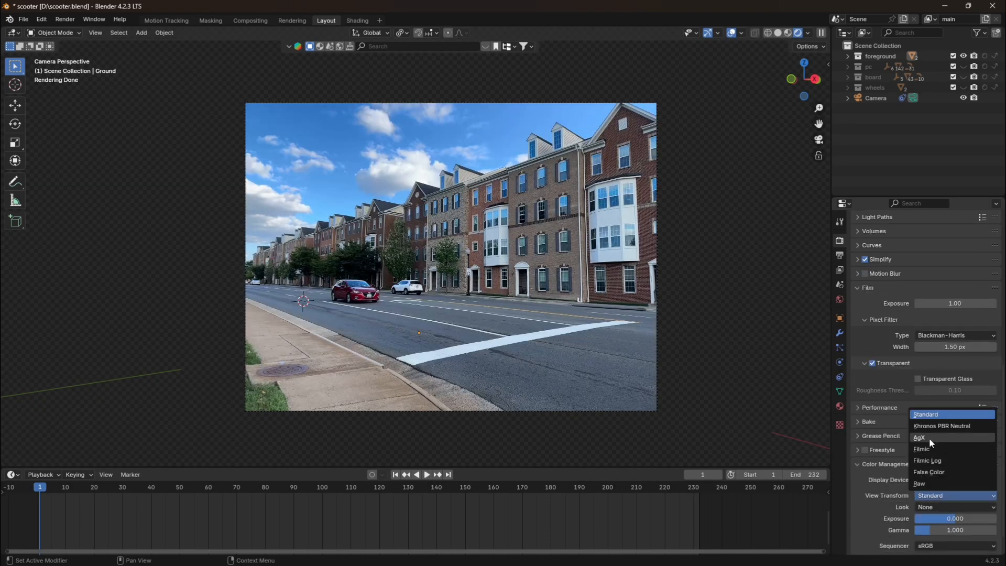
left_click(923, 436)
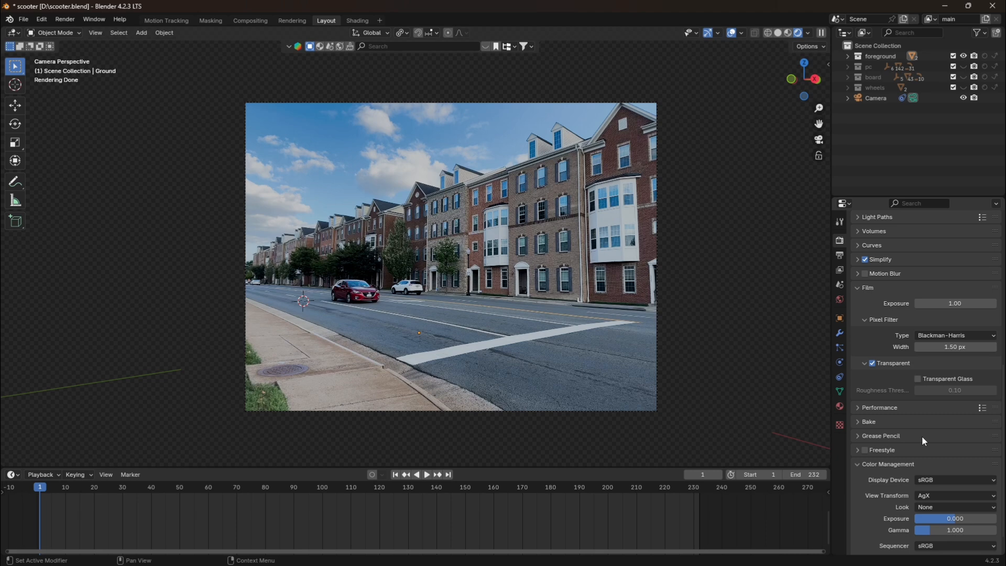
left_click(857, 465)
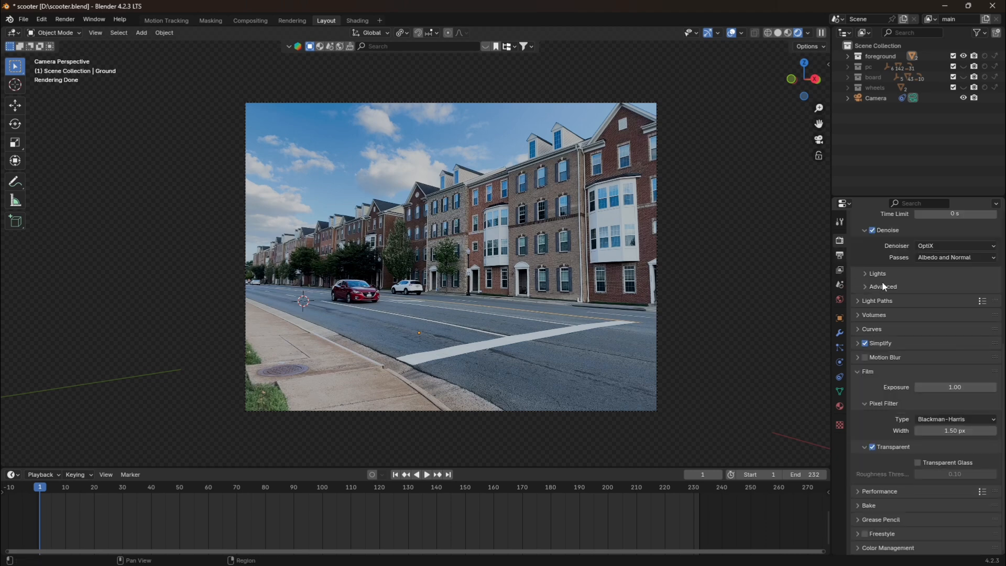
Review the output resolution, frame rate, frame range and file format settings.
left_click(840, 256)
scroll(944, 293, "up", 2)
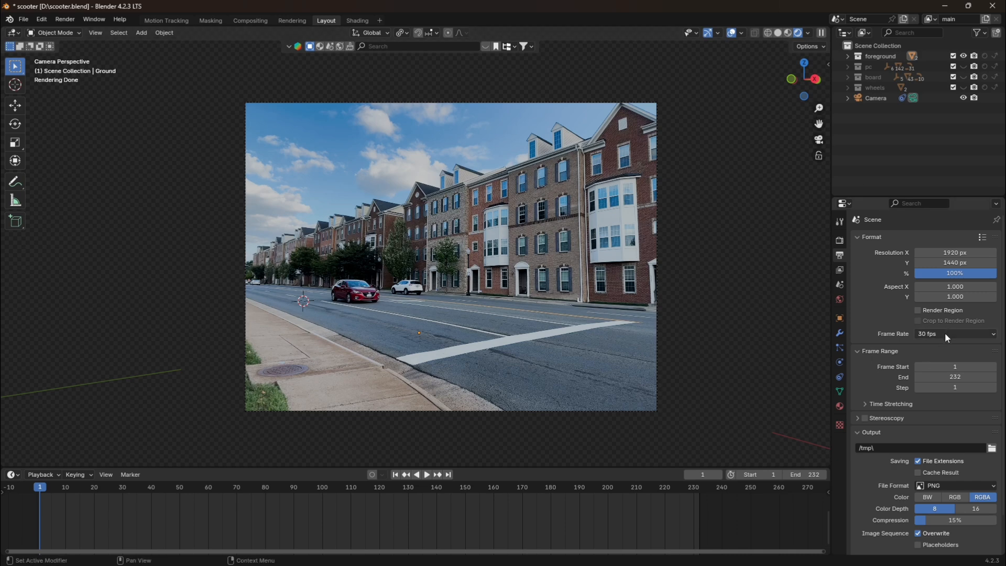
left_click(939, 481)
left_click(840, 240)
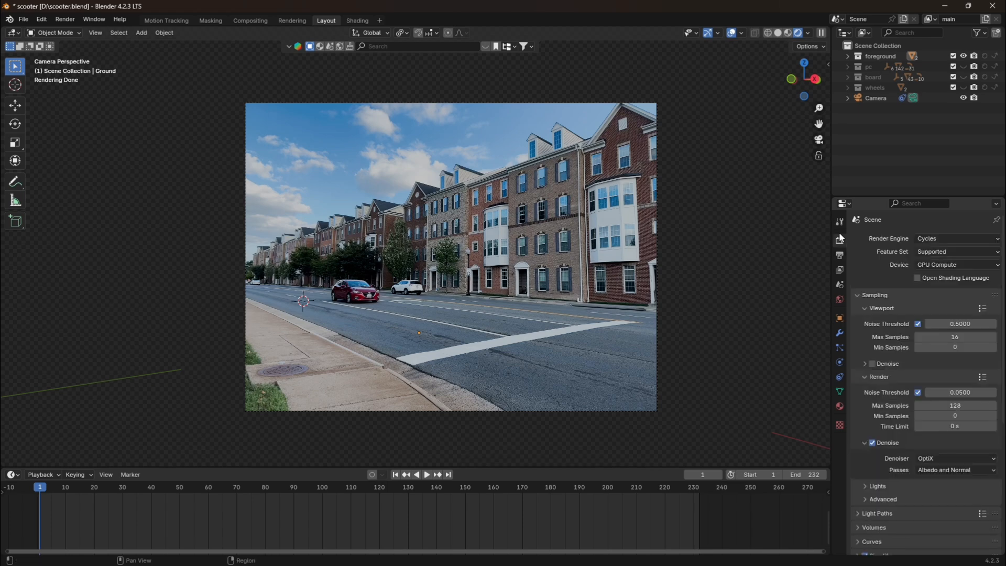
Return the viewport to solid shading and search BlenderKit models for "skate" with free assets first, previewing the skateboards.
left_click(779, 35)
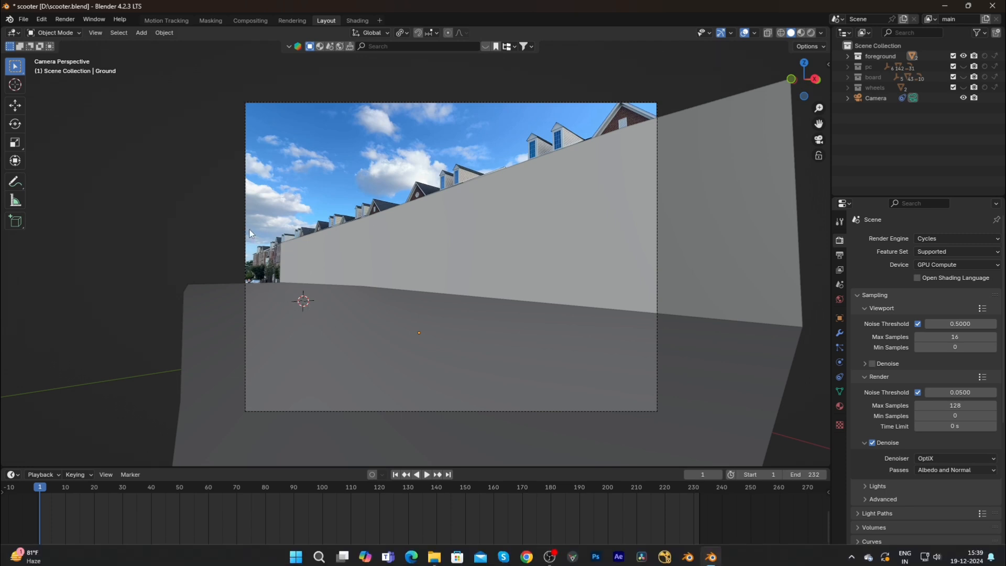
key("n")
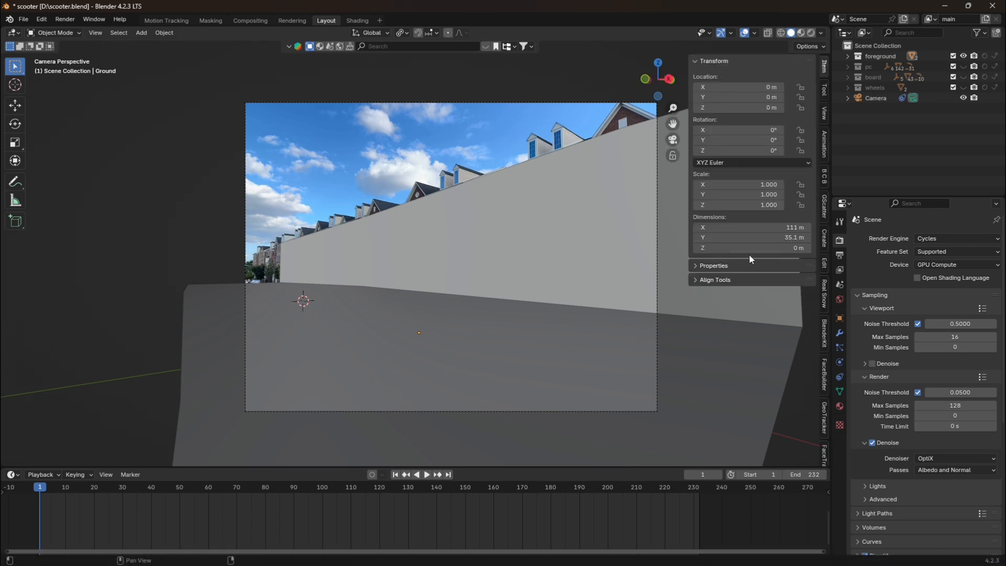
left_click(824, 332)
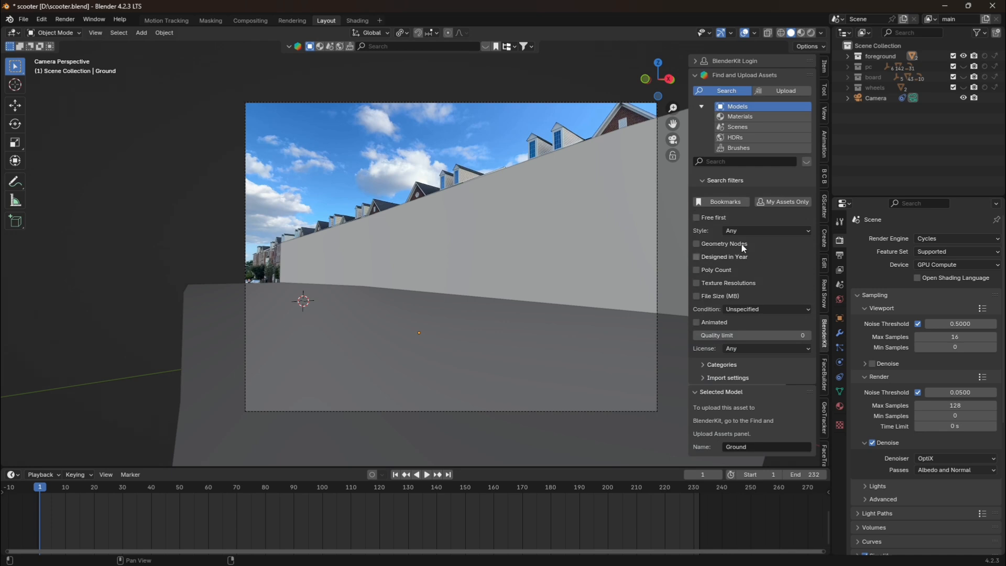
left_click(716, 164)
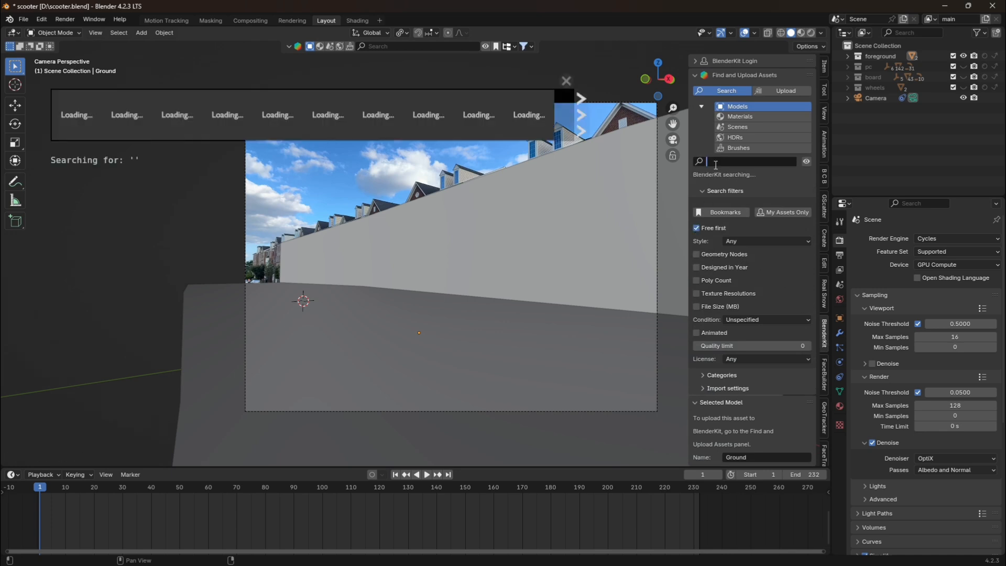
type("skate")
key("Return")
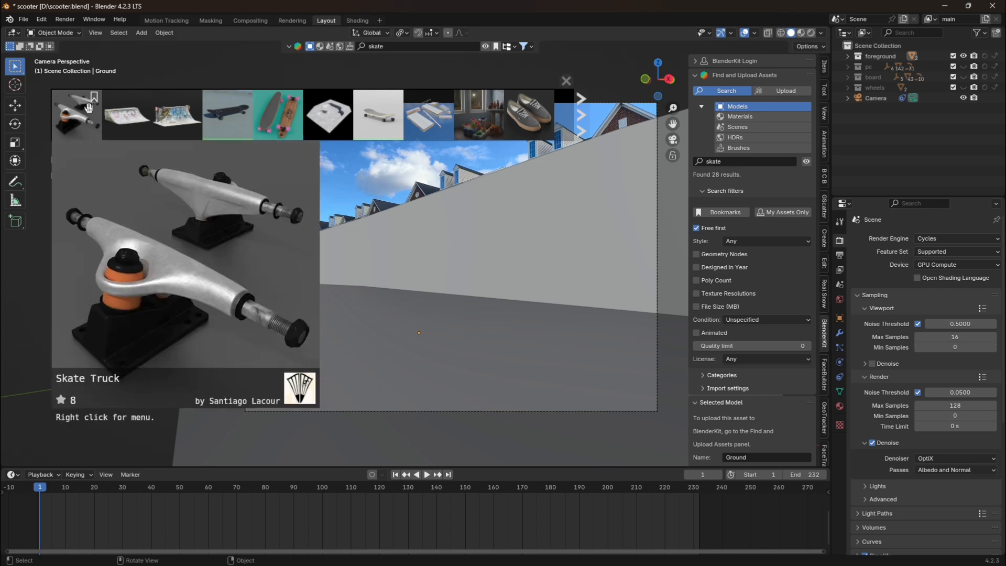
mouse_move(213, 112)
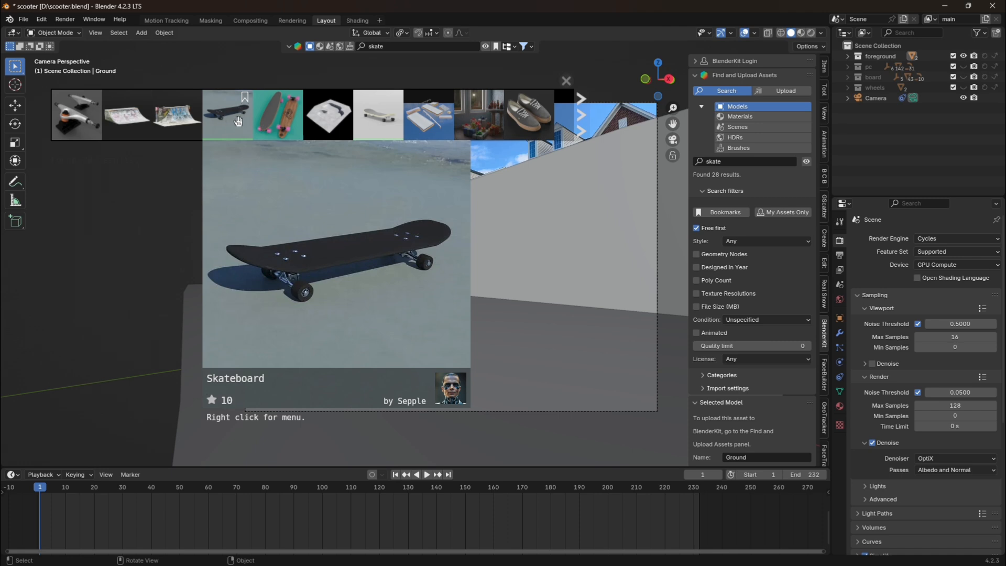
mouse_move(278, 118)
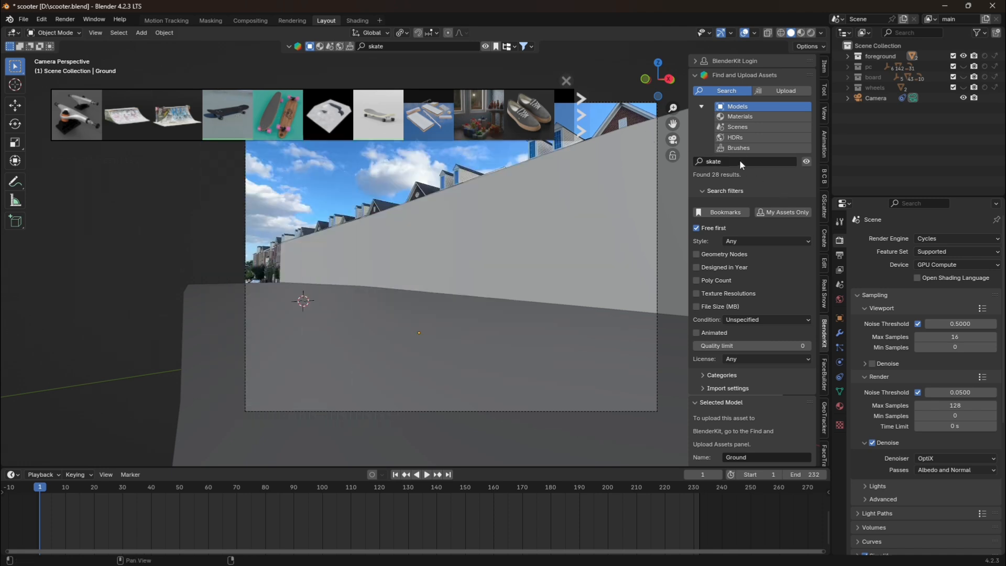
Search the BlenderKit models for "pc" and browse the pages of results for a computer case.
left_click(740, 161)
key("BackSpace")
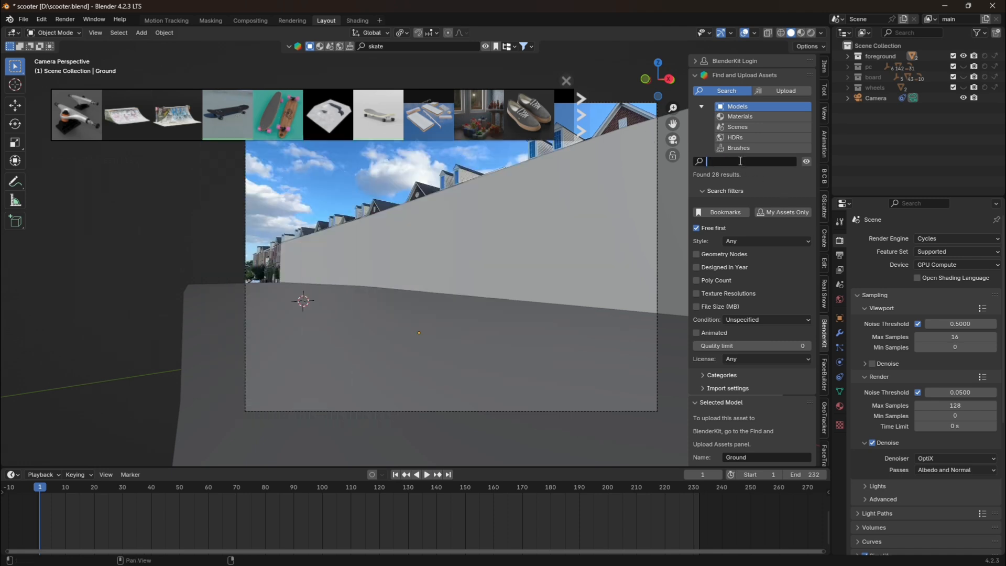
type("pc")
key("Return")
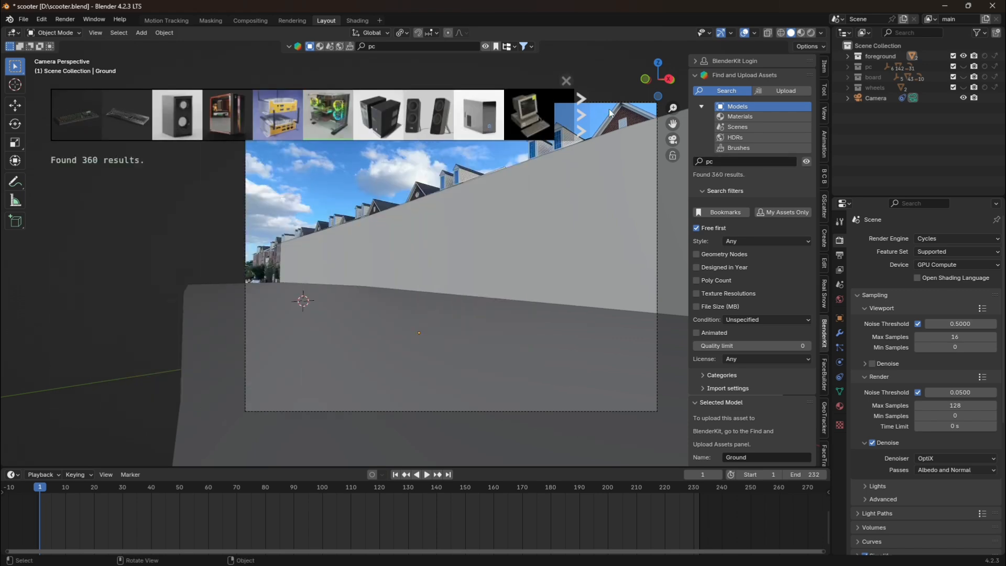
left_click(580, 112)
mouse_move(474, 122)
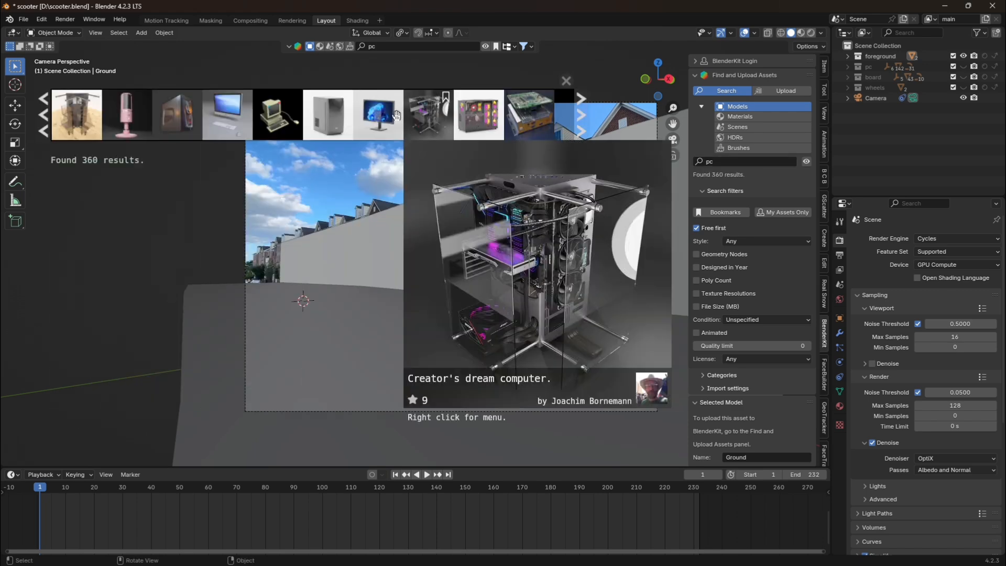
left_click(583, 126)
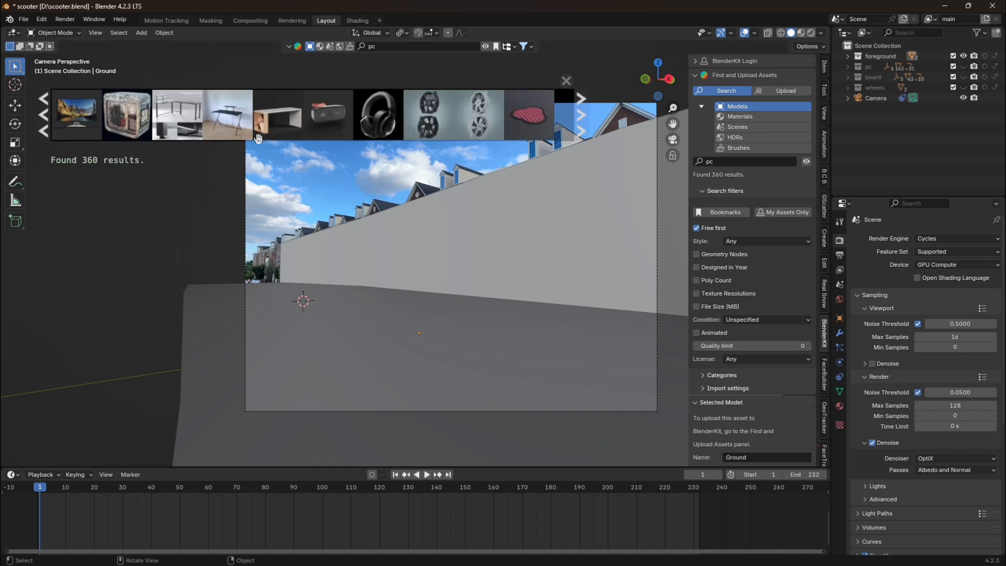
left_click(579, 121)
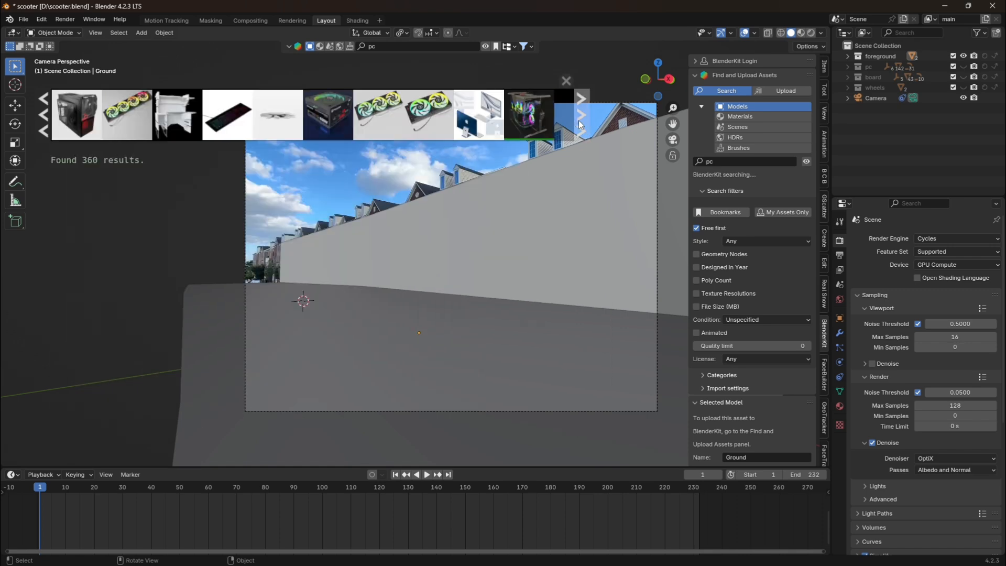
left_click(47, 119)
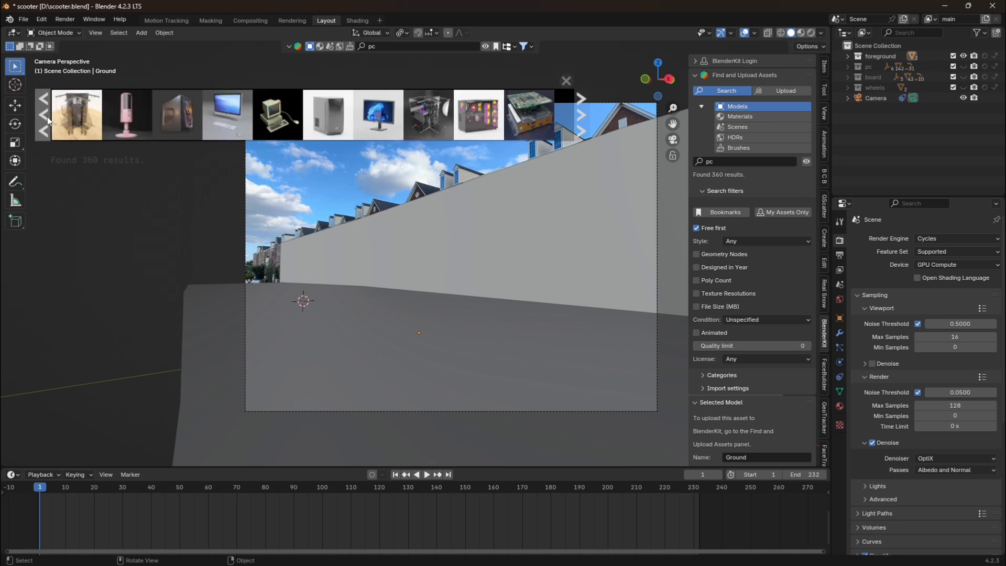
left_click(47, 120)
mouse_move(329, 117)
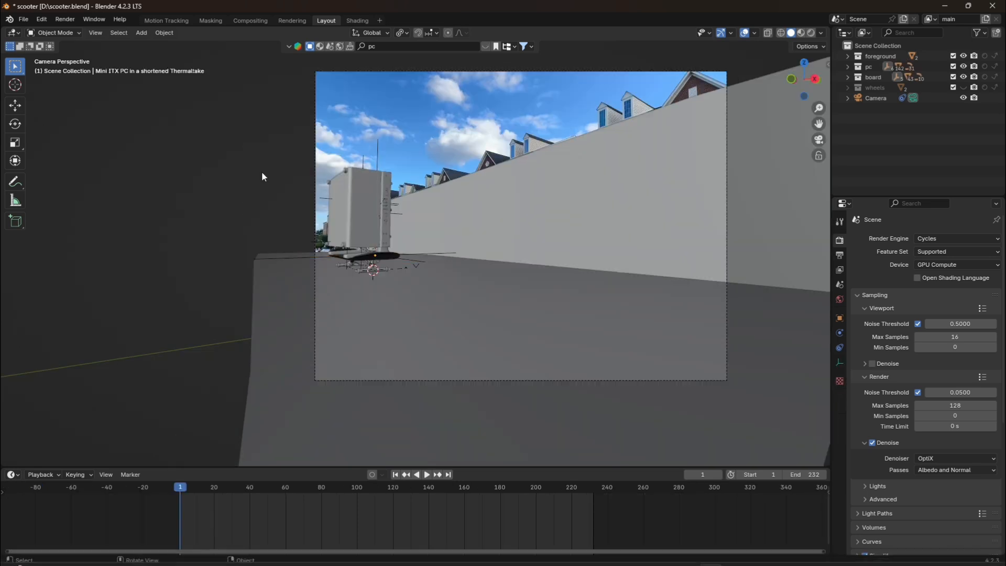
Examine the PC case mounted on the skateboard, leaving the camera view to see it from another angle.
scroll(404, 223, "up", 3)
scroll(557, 226, "up", 3)
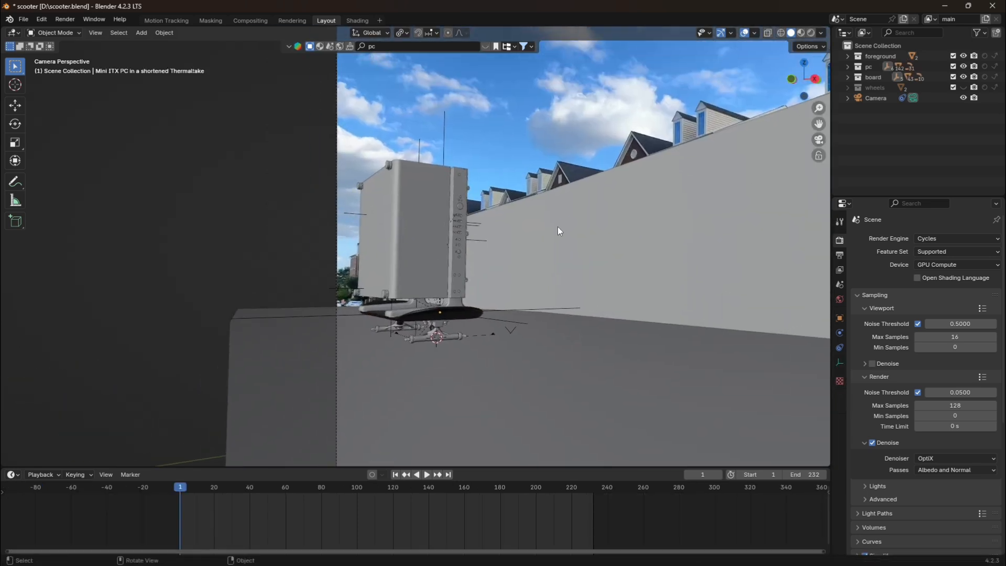
left_click(428, 382)
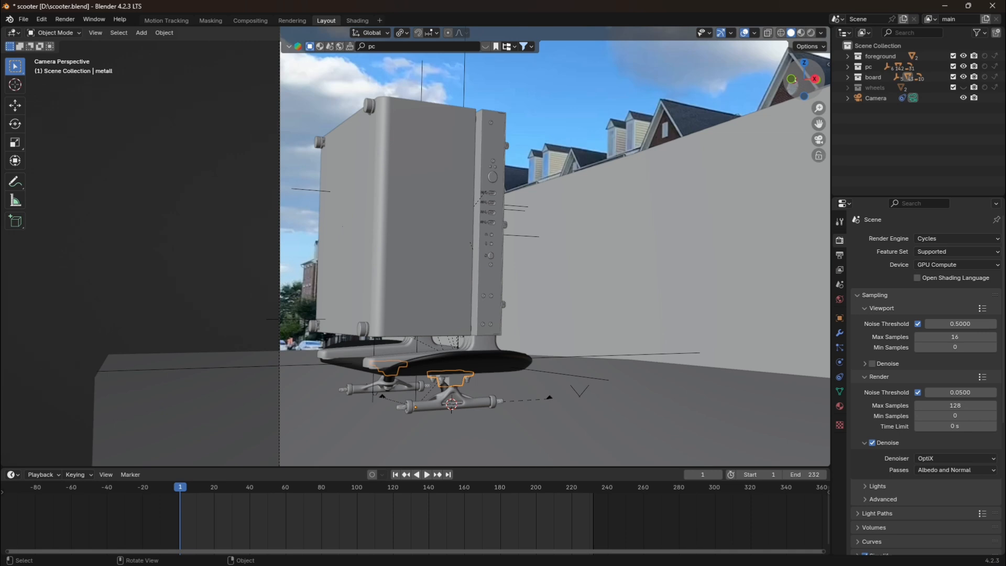
left_click_drag(805, 79, 892, 158)
scroll(634, 128, "down", 5)
scroll(665, 132, "up", 2)
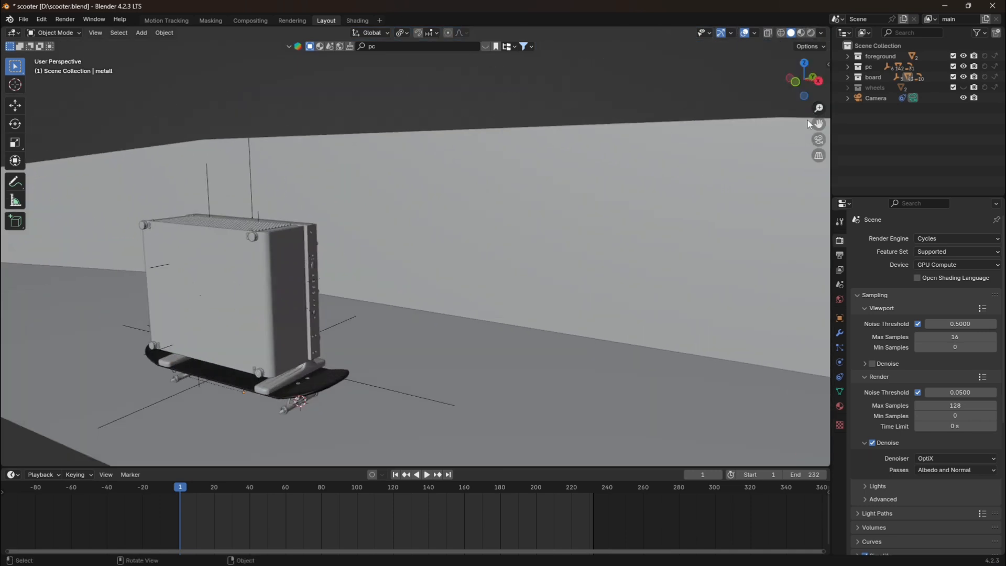
Try moving the Mini ITX PC empty along the global Y axis on the skateboard.
left_click_drag(819, 124, 894, 128)
left_click_drag(804, 79, 769, 55)
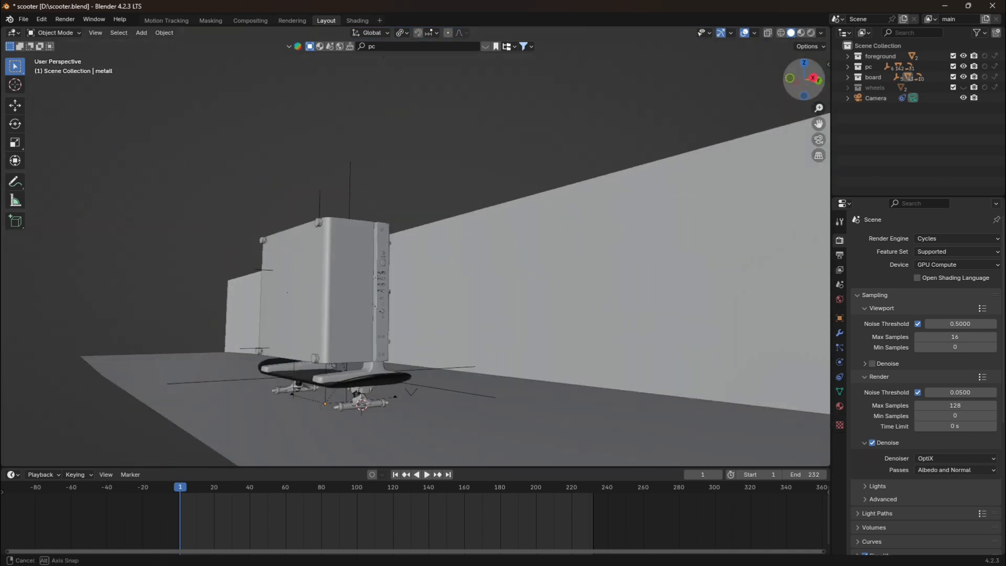
left_click_drag(819, 125, 881, 74)
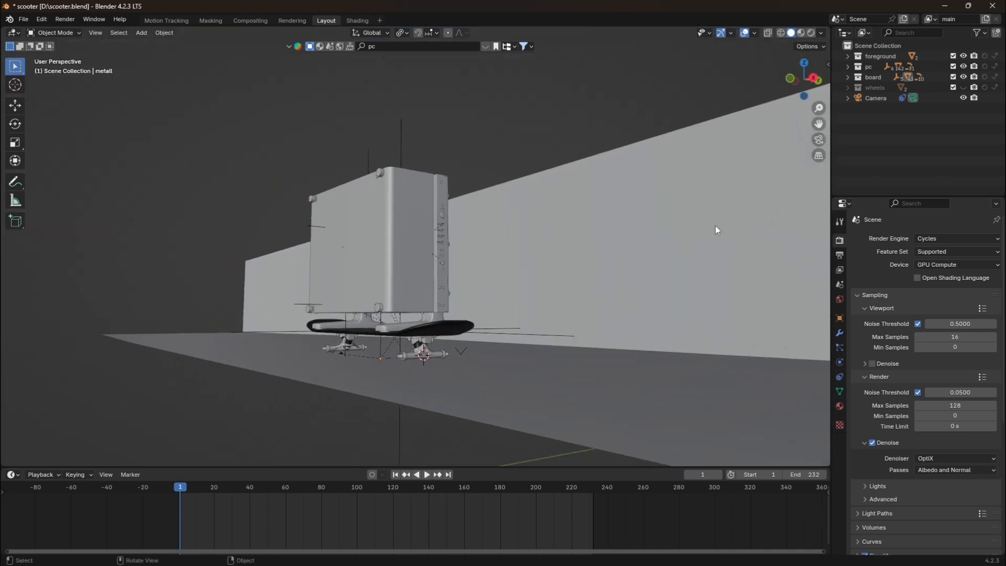
left_click(486, 333)
key("g")
key("y")
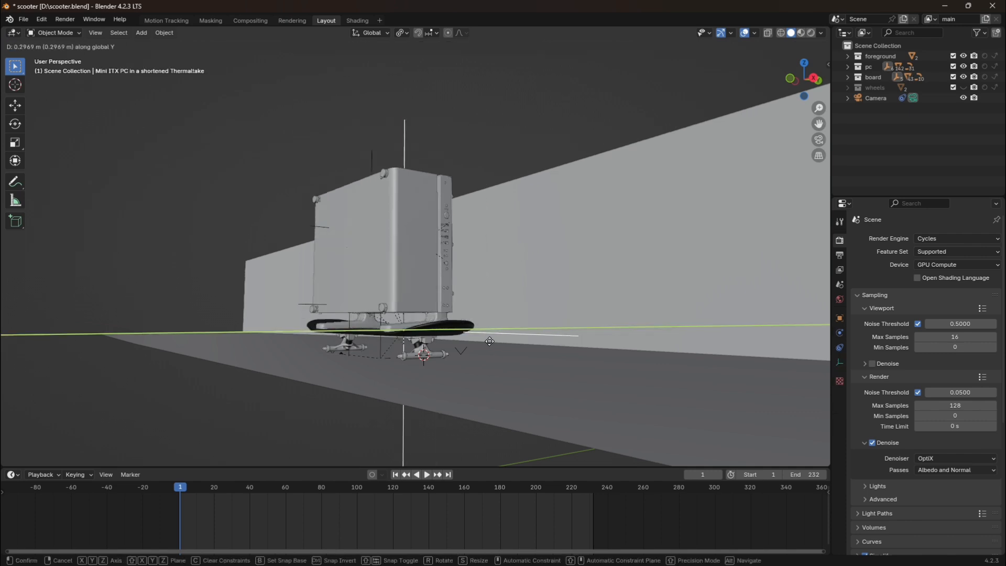
key("Escape")
Examine how the PC case sits on the skateboard deck and trucks, looking from above and from low angles.
left_click_drag(821, 79, 479, 278)
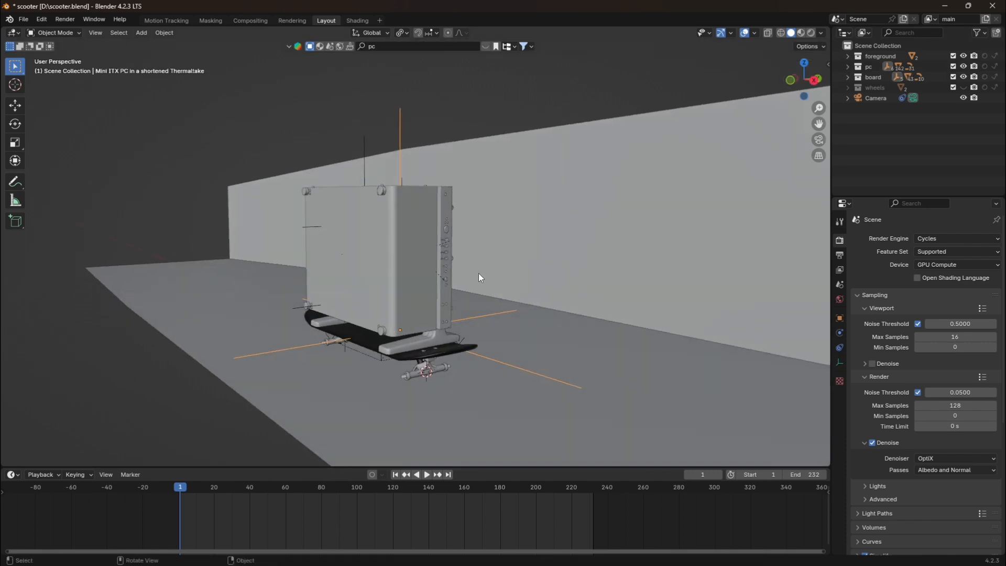
middle_click_drag(396, 373, 409, 370)
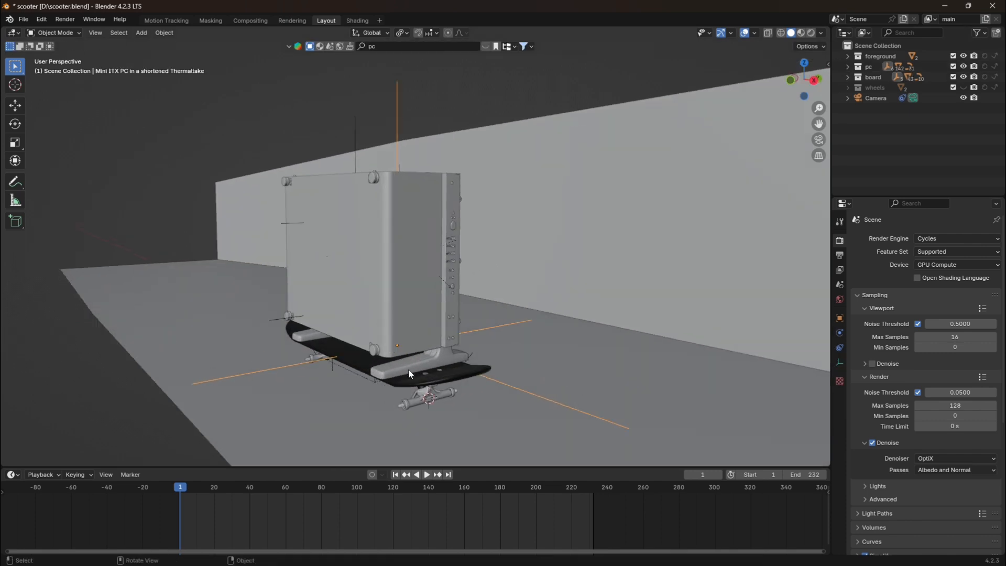
left_click(417, 119)
left_click_drag(807, 79, 796, 53)
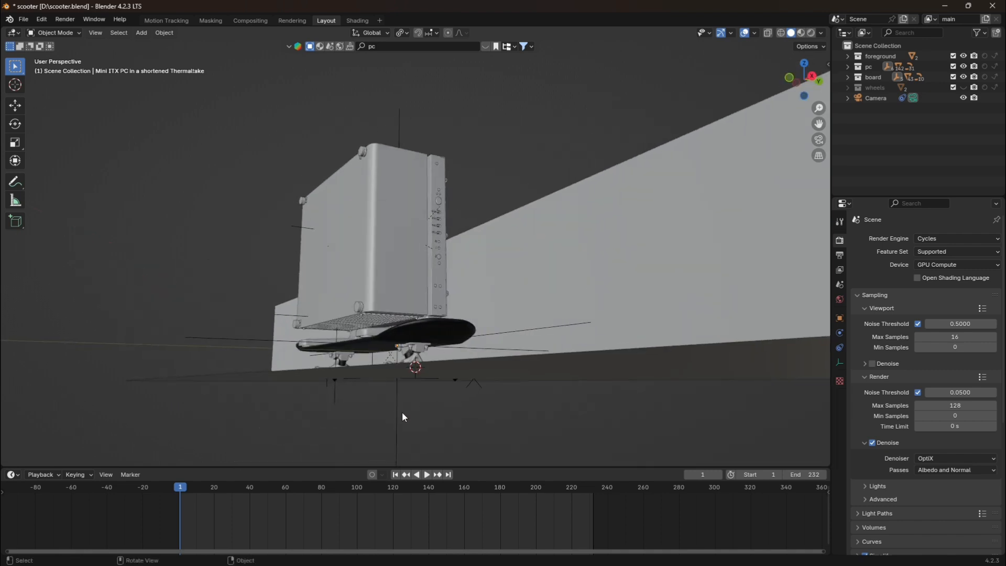
left_click(393, 381)
left_click(424, 326)
scroll(427, 330, "up", 2)
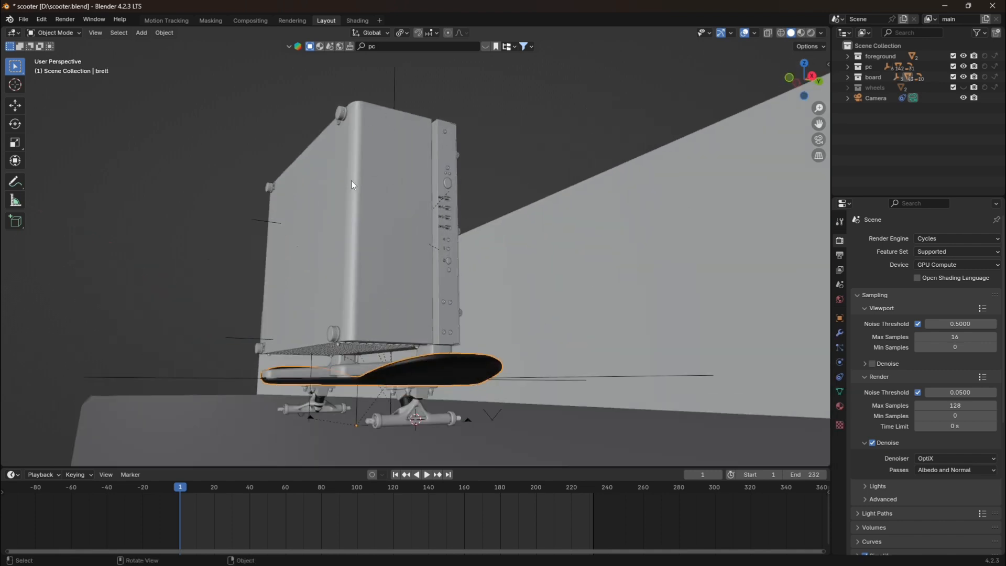
left_click(483, 157)
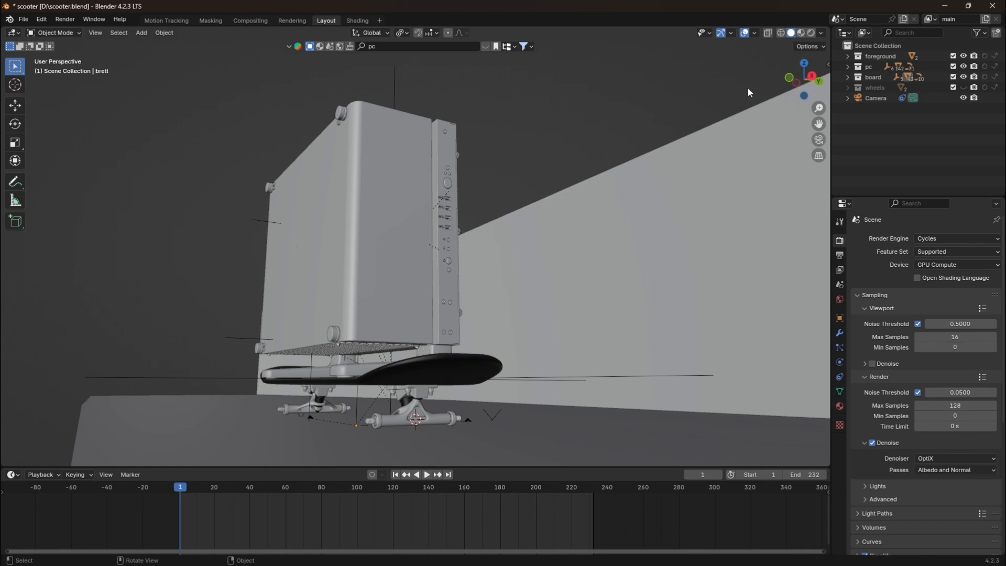
left_click_drag(805, 79, 805, 98)
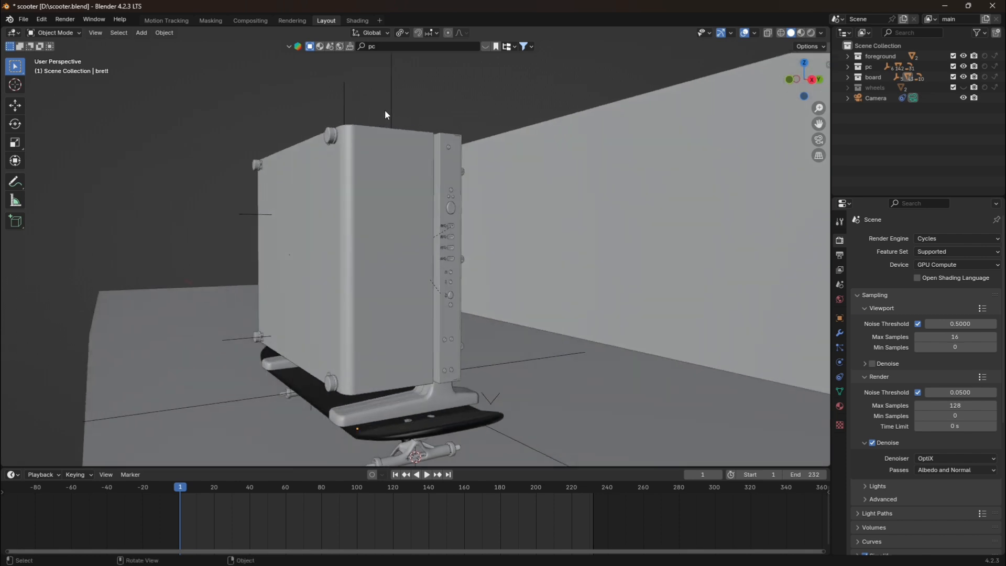
Try to parent the Skateboard empty and the PC empty with Object (Keep Transform), and deselect both.
left_click(848, 77)
left_click(891, 87)
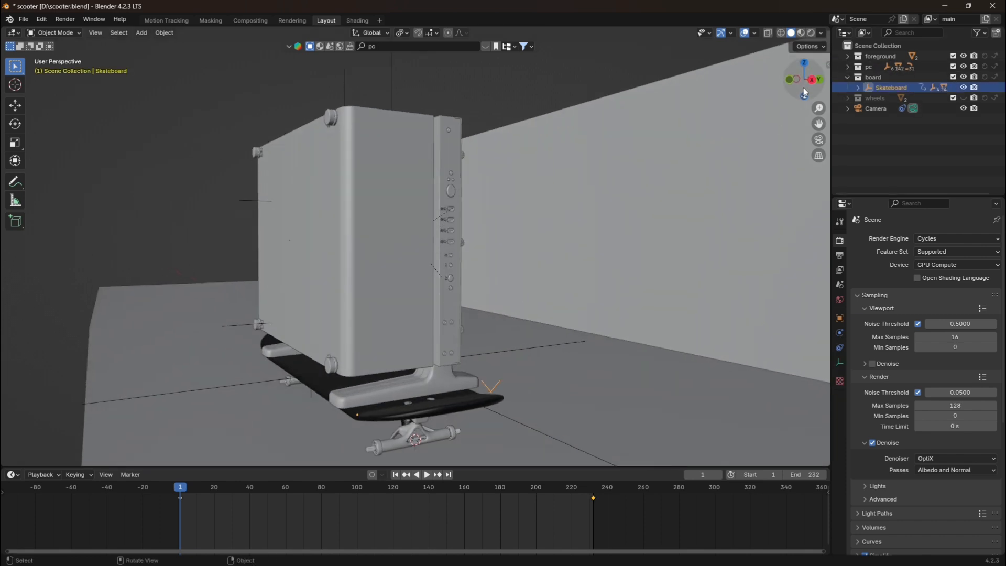
mouse_move(804, 84)
left_mouse_down()
mouse_move(770, 83)
mouse_move(815, 62)
mouse_move(817, 80)
left_mouse_up()
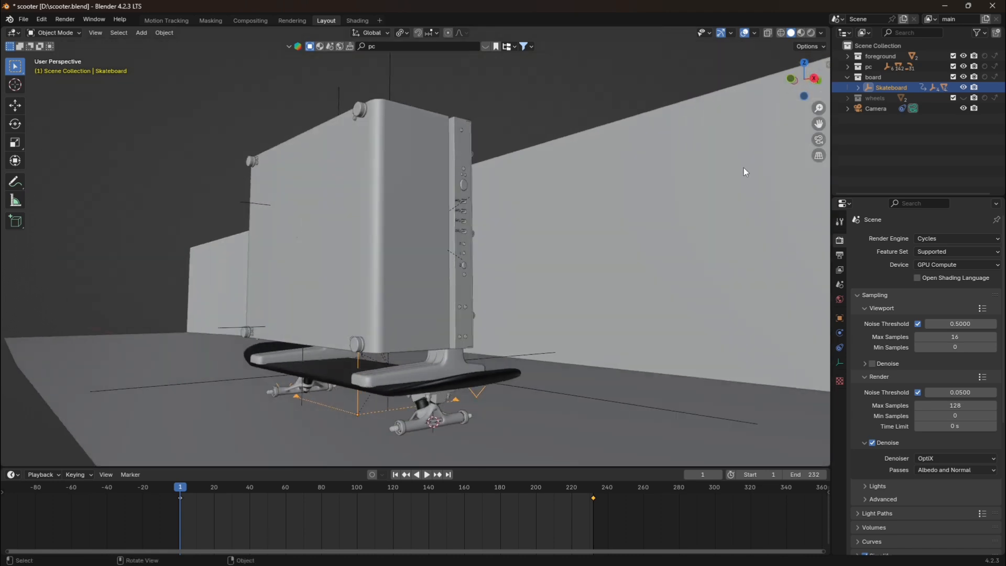
left_click(514, 390, "shift")
key("ctrl+p")
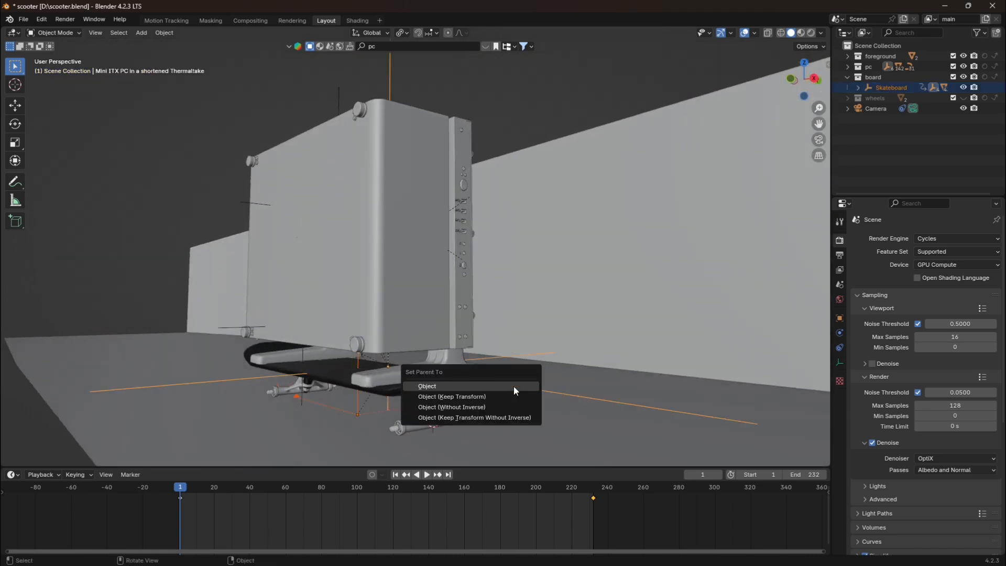
left_click(469, 396)
left_click(495, 85)
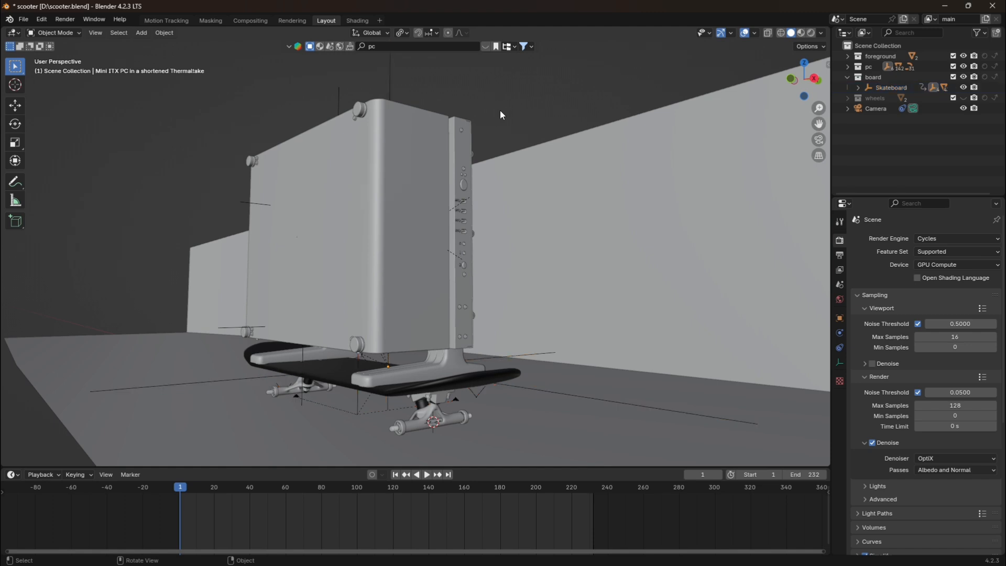
Try a free move of the Skateboard empty to check that the PC and trucks follow it.
middle_click_drag(500, 110, 713, 155)
left_click_drag(798, 84, 804, 112)
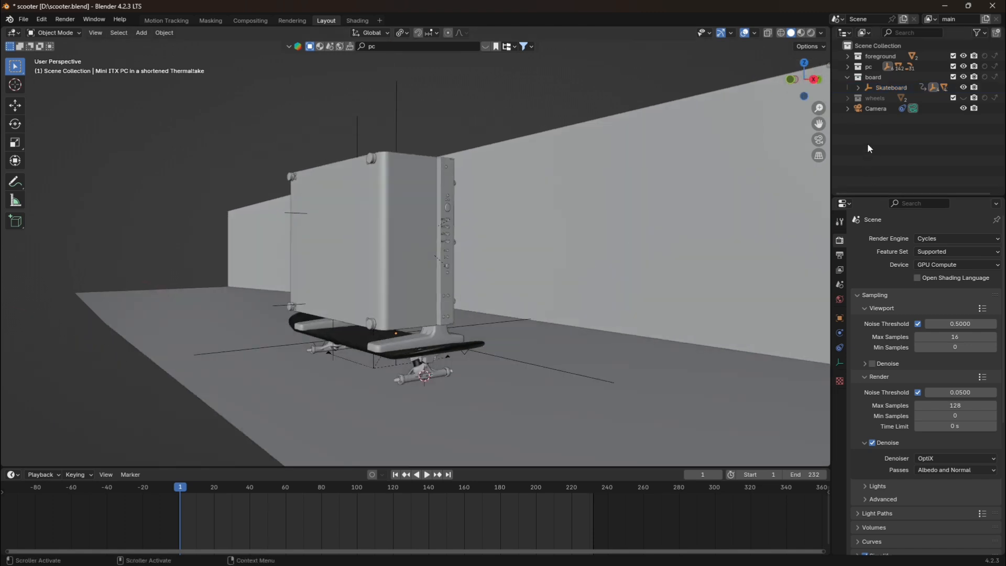
left_click(883, 86)
key("g")
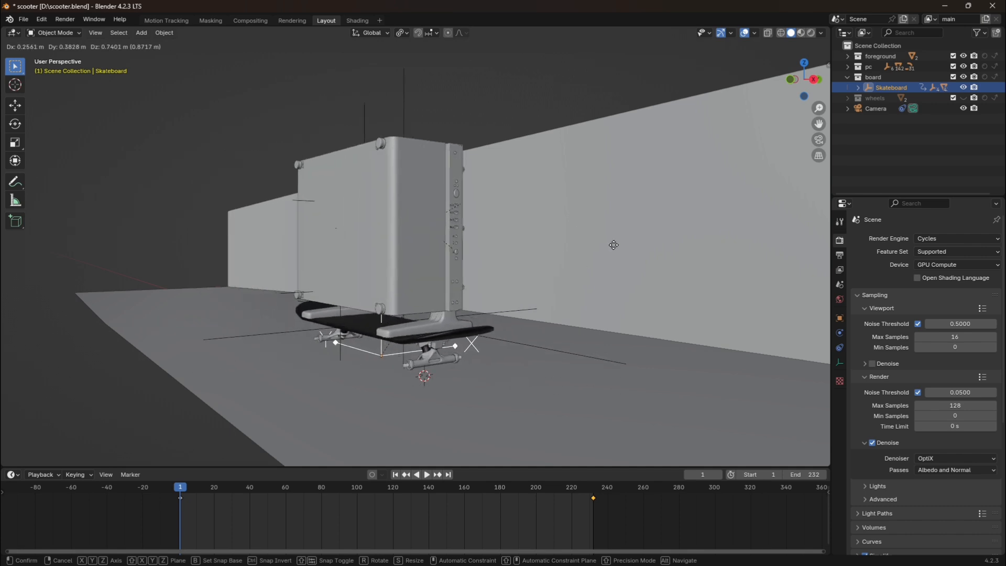
left_click(614, 245)
Review the skateboard's travel along the wall by scrubbing to frame 210 and going to the keyframe at frame 232.
scroll(619, 244, "down", 1)
left_click_drag(813, 127, 577, 416)
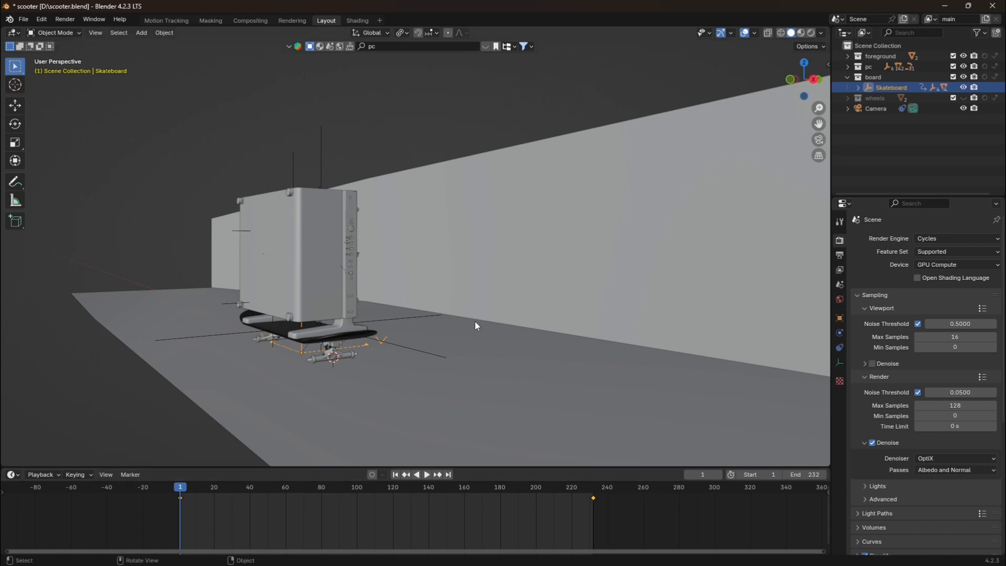
scroll(476, 326, "down", 5)
left_click_drag(411, 486, 556, 489)
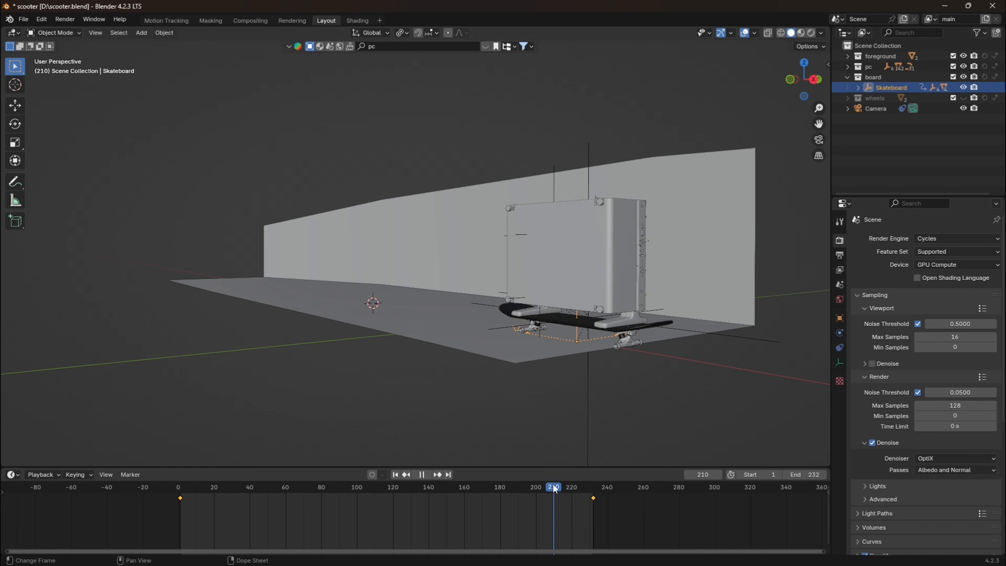
left_click(438, 475)
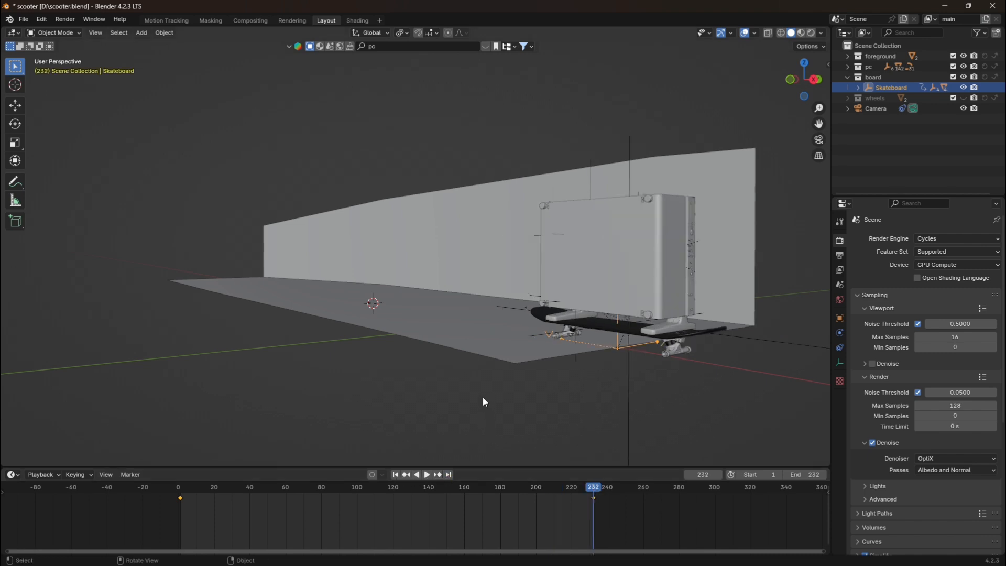
Try moving the Skateboard empty along the global X axis at frame 232.
key("g")
key("y")
key("x")
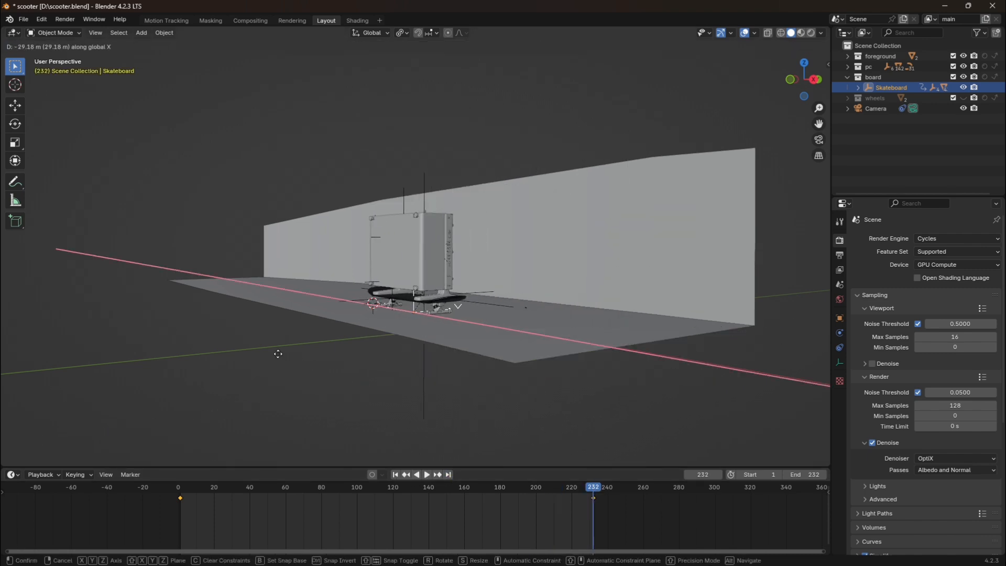
left_click(483, 375)
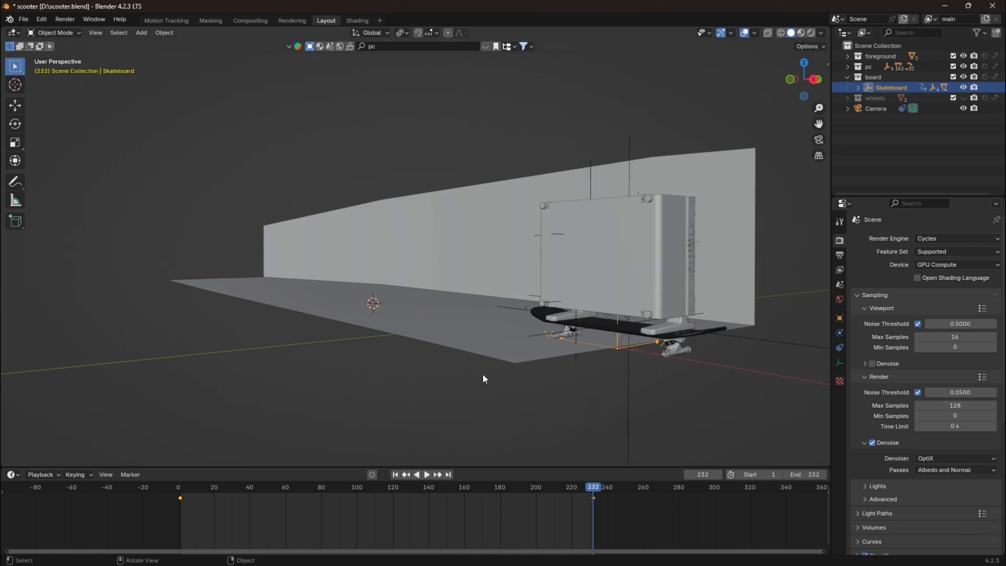
Play the skateboard animation briefly from frame 1 and return to the first frame.
left_click(395, 475)
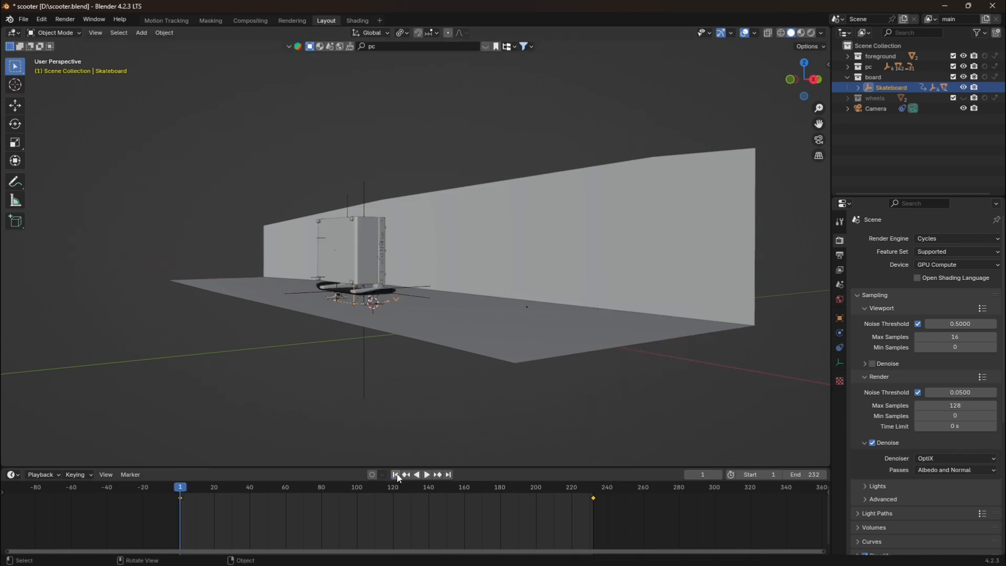
key("space")
key("space")
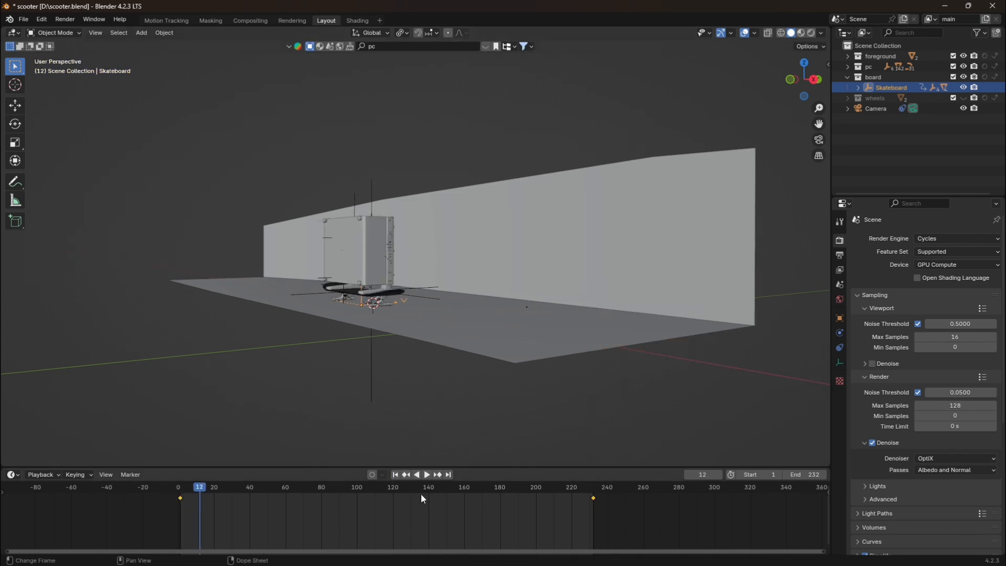
left_click(395, 474)
Collapse the board collection and unhide the wheels collection in the viewport.
scroll(520, 341, "up", 3)
left_click_drag(818, 123, 828, 110)
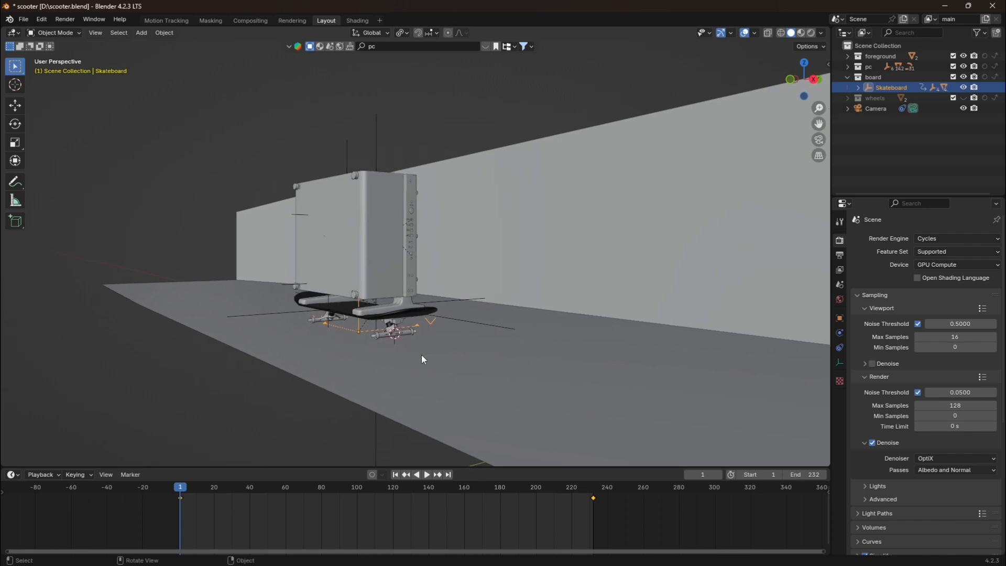
scroll(425, 377, "up", 3)
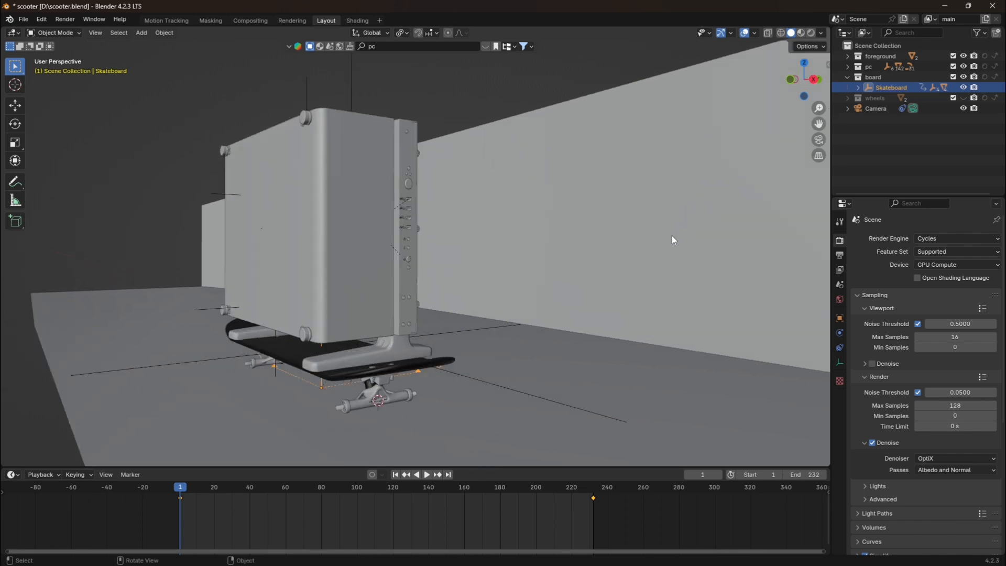
left_click(848, 77)
left_click(966, 89)
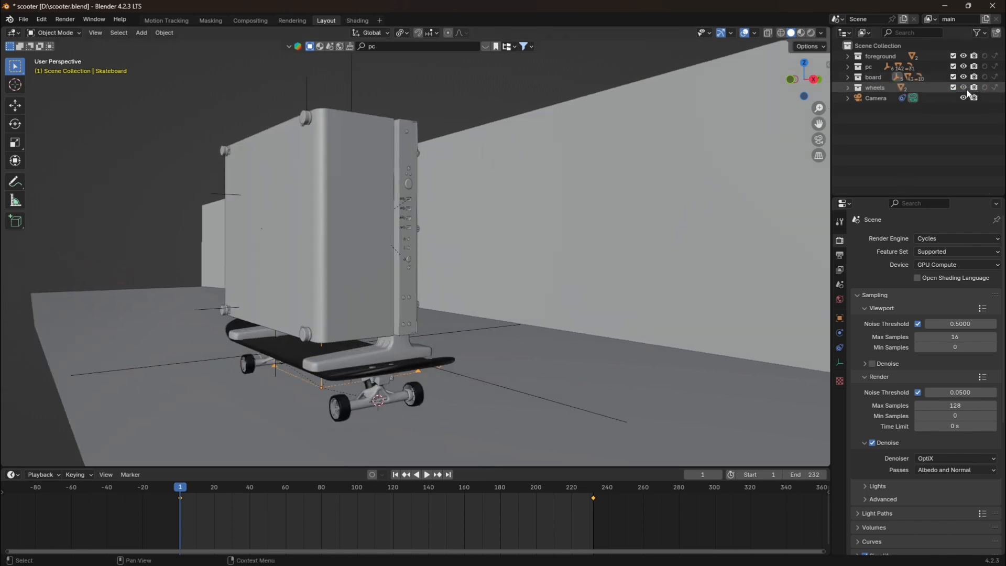
Examine the front wheel pair up close, selecting it to check its animation keyframes.
left_click_drag(818, 124, 841, 89)
left_click(551, 110)
scroll(486, 285, "up", 6)
scroll(484, 346, "down", 6)
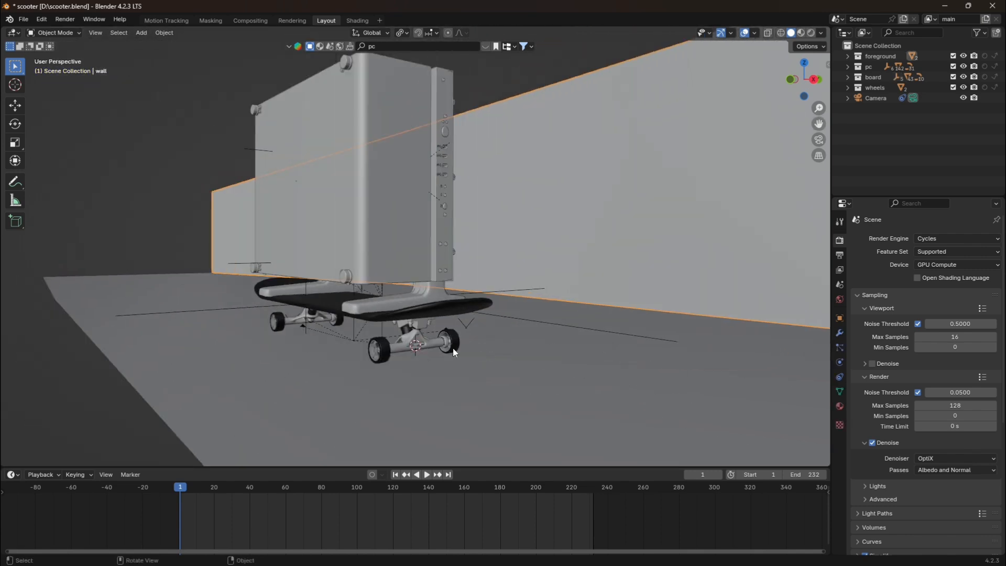
left_click(453, 350)
scroll(412, 332, "up", 2)
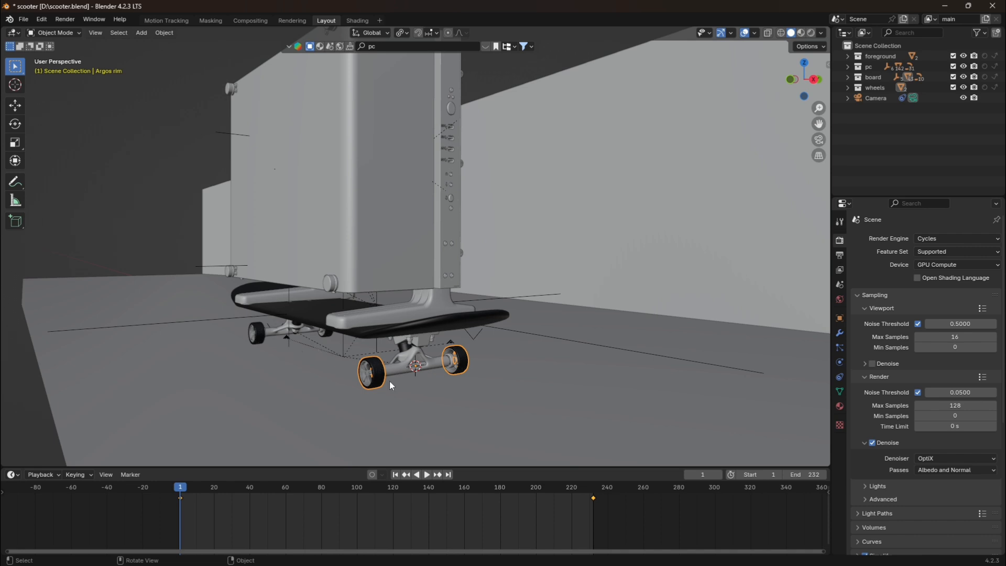
key("alt+a")
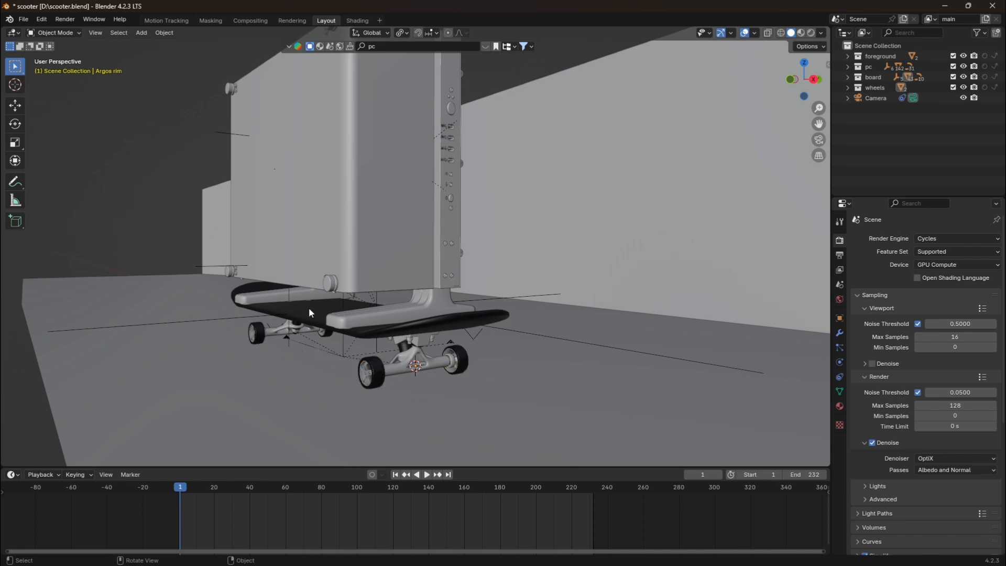
left_click(380, 381)
At frame 232, rotate the rear wheel pair (Argos rim.001) 3600° about its local X axis.
left_click(254, 336)
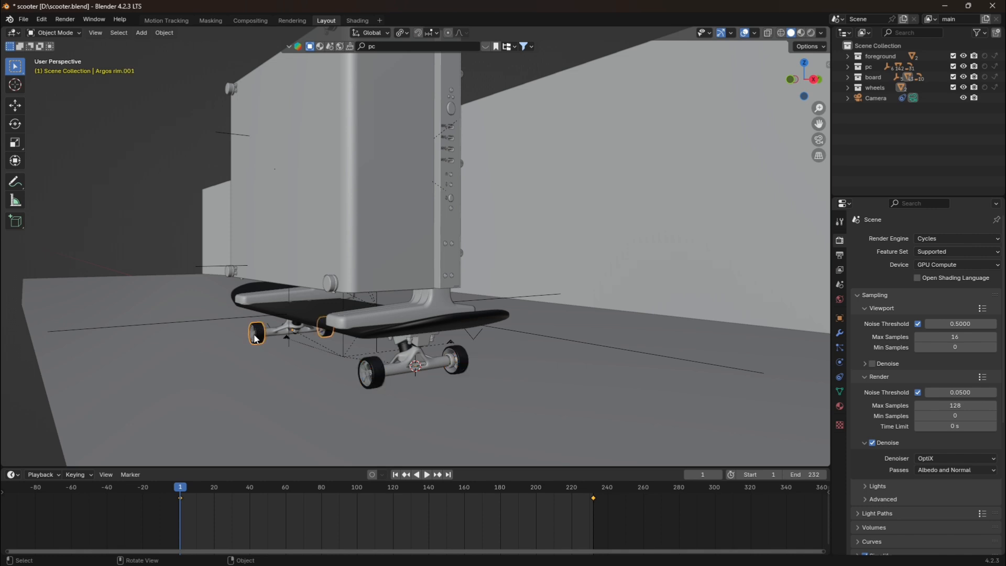
left_click(448, 476)
scroll(520, 304, "down", 7)
left_click_drag(818, 124, 634, 130)
scroll(606, 288, "up", 4)
key("r")
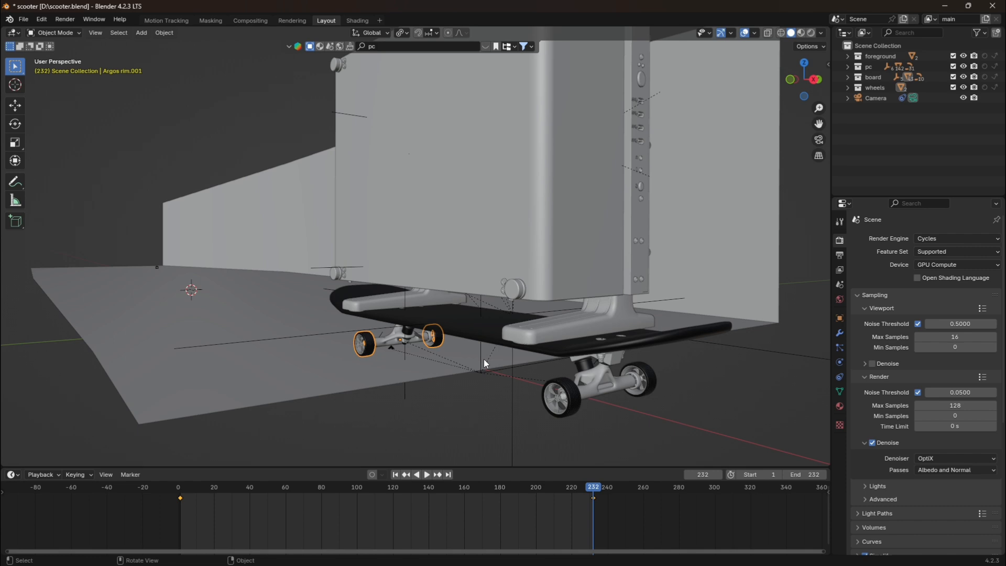
type("xx3600")
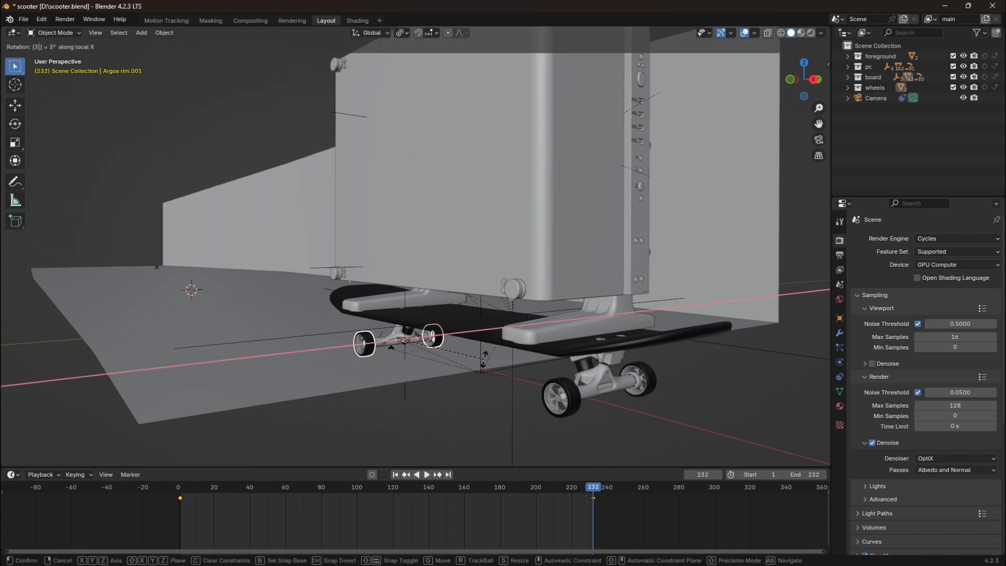
key("Return")
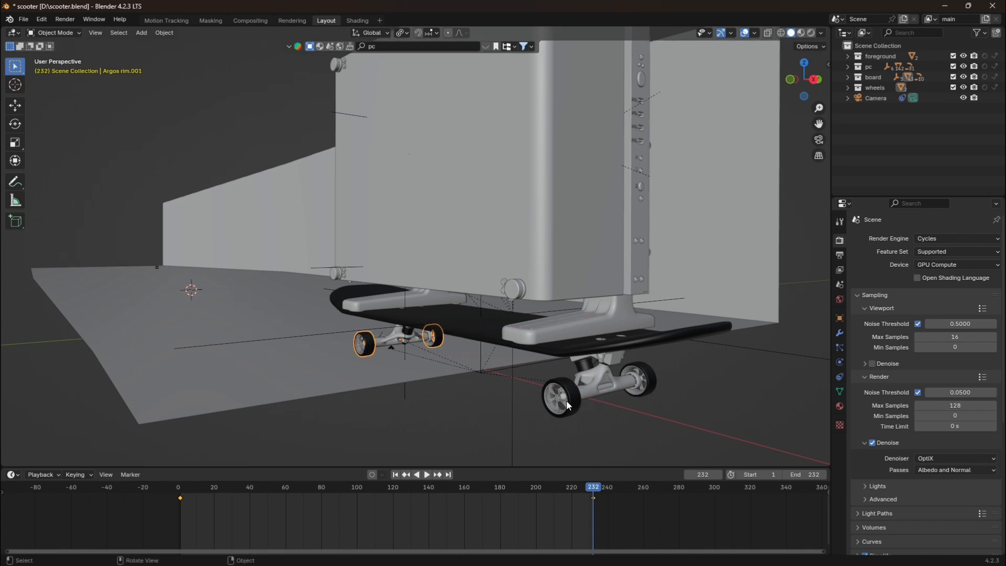
Rotate the front wheel pair (Argos rim) 467° about its local X axis at frame 232.
left_click(567, 405)
key("r")
key("x")
key("x")
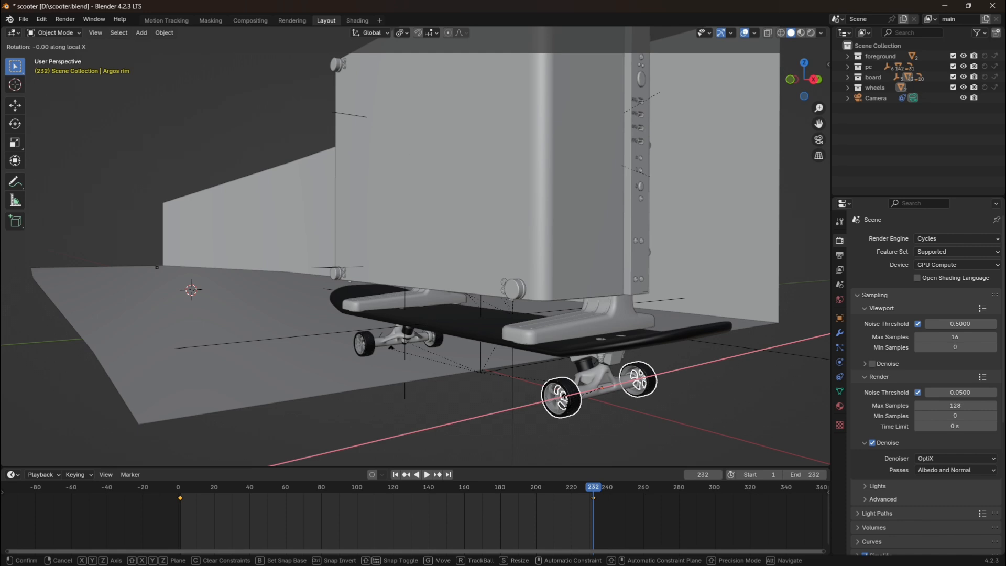
type("467")
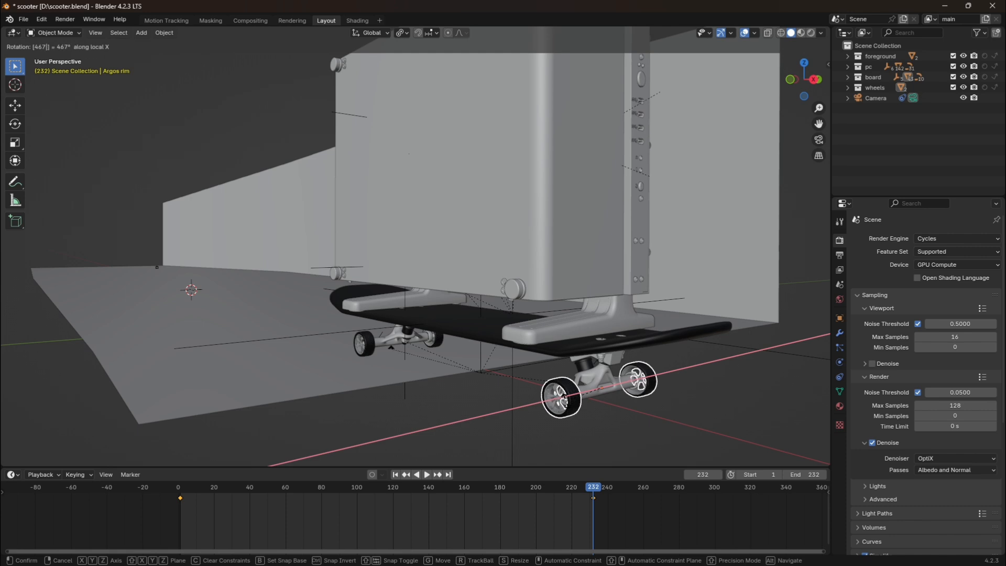
key("Return")
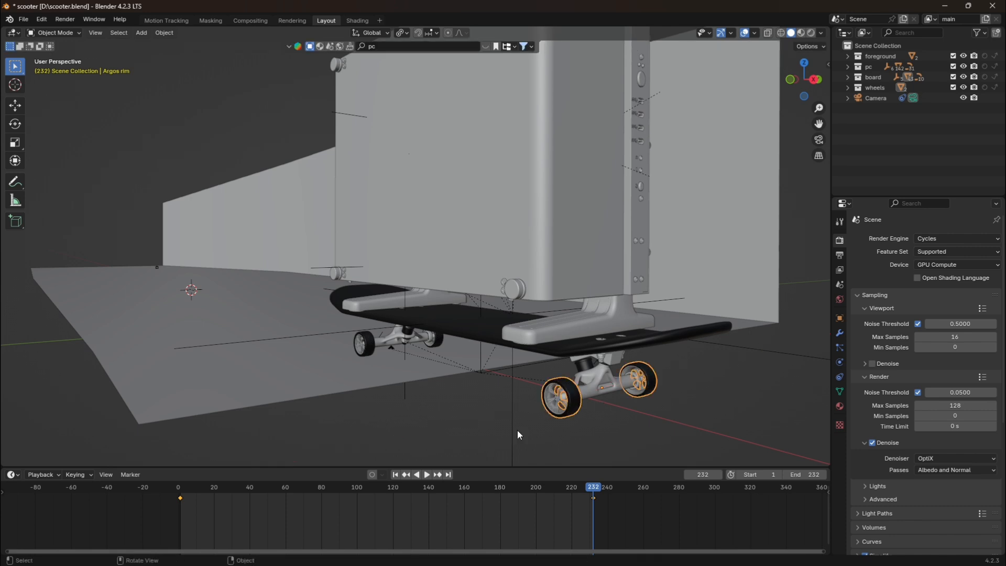
Play the animation from frame 1 with nothing but the wall selected, watching the wheels roll from an angled close view.
left_click(396, 475)
left_click_drag(819, 123, 891, 136)
middle_click_drag(401, 326, 411, 321, "shift")
scroll(410, 321, "up", 6)
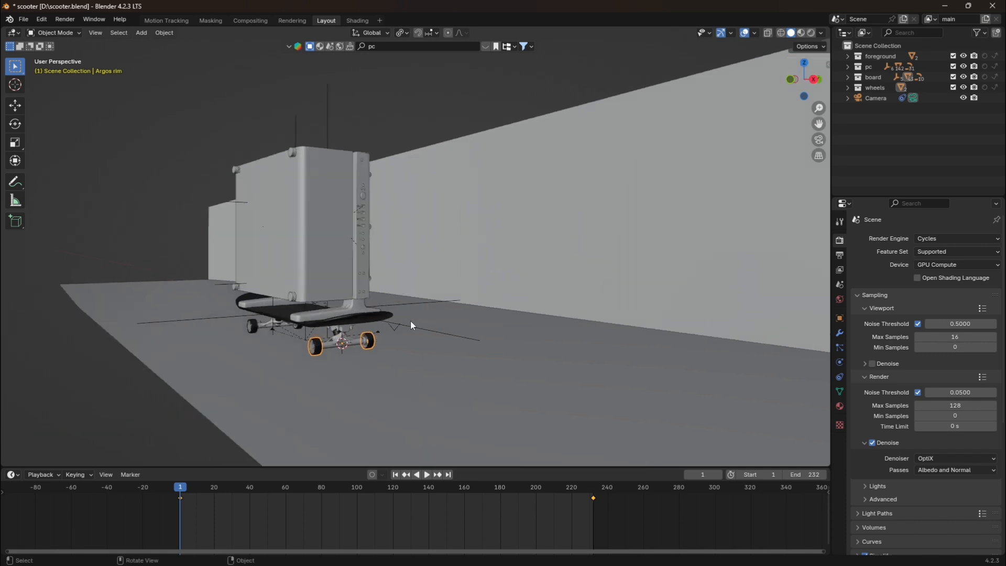
left_click(435, 117)
scroll(364, 291, "down", 7)
scroll(234, 209, "up", 6)
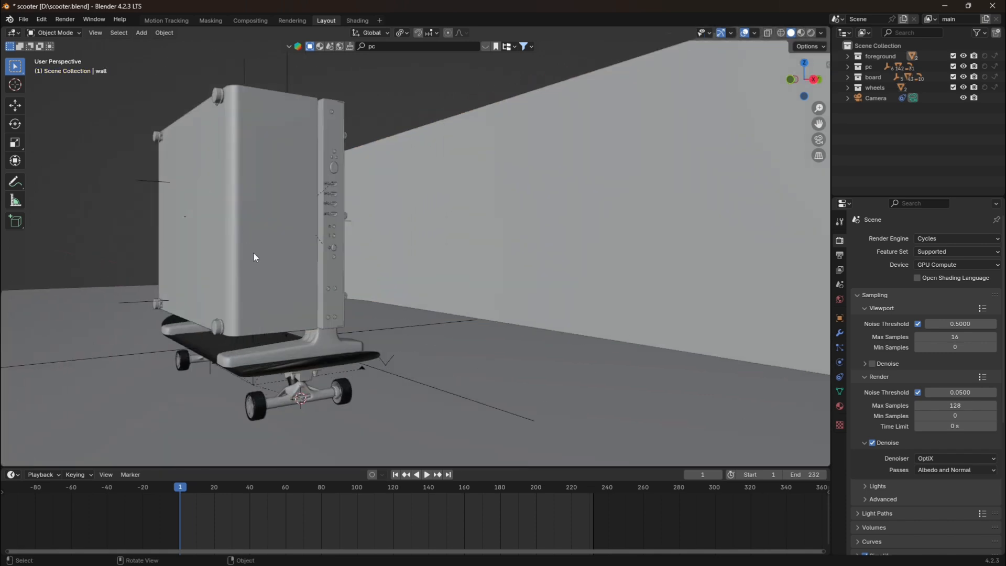
key("space")
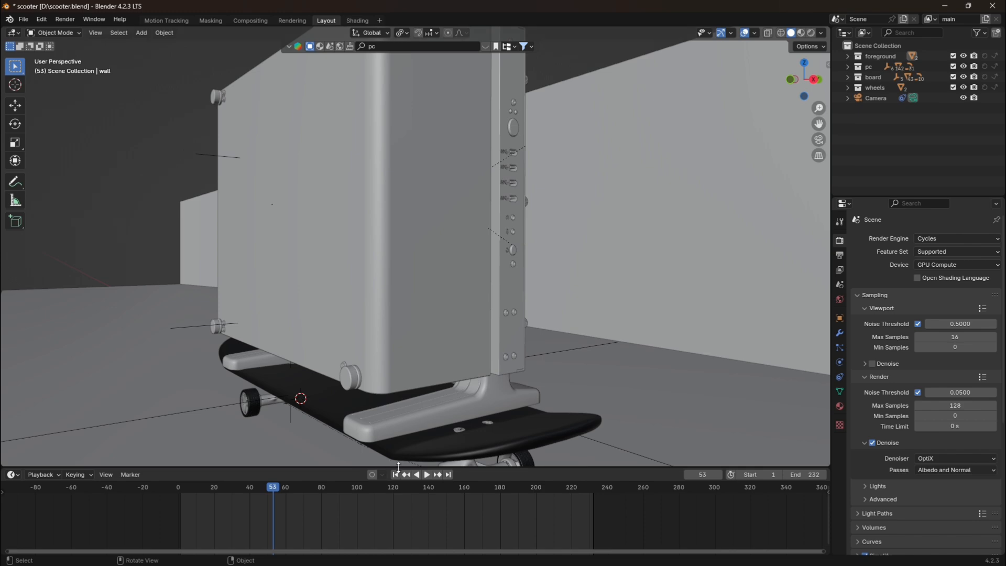
Return to the first frame and display the scene through the camera with rendered shading.
left_click(396, 474)
left_click(819, 139)
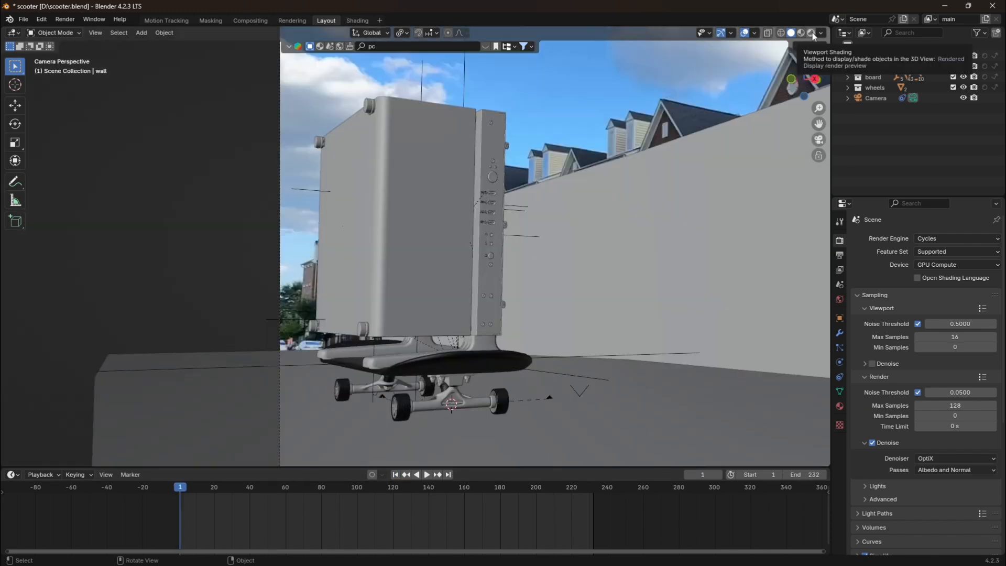
left_click(812, 33)
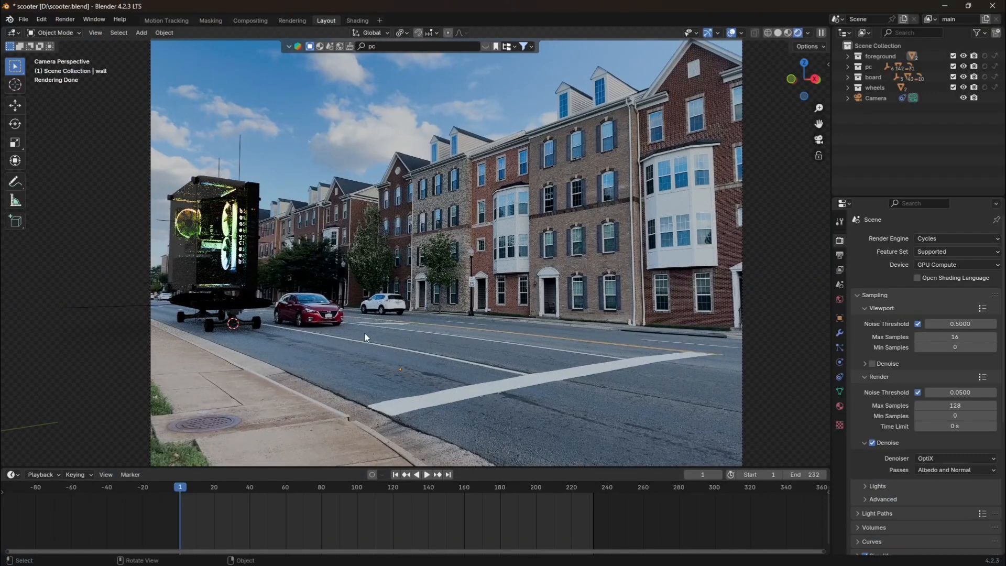
Compare the Ground plane with Shadow Catcher off and on, and check the same setting on the wall.
left_click(261, 343)
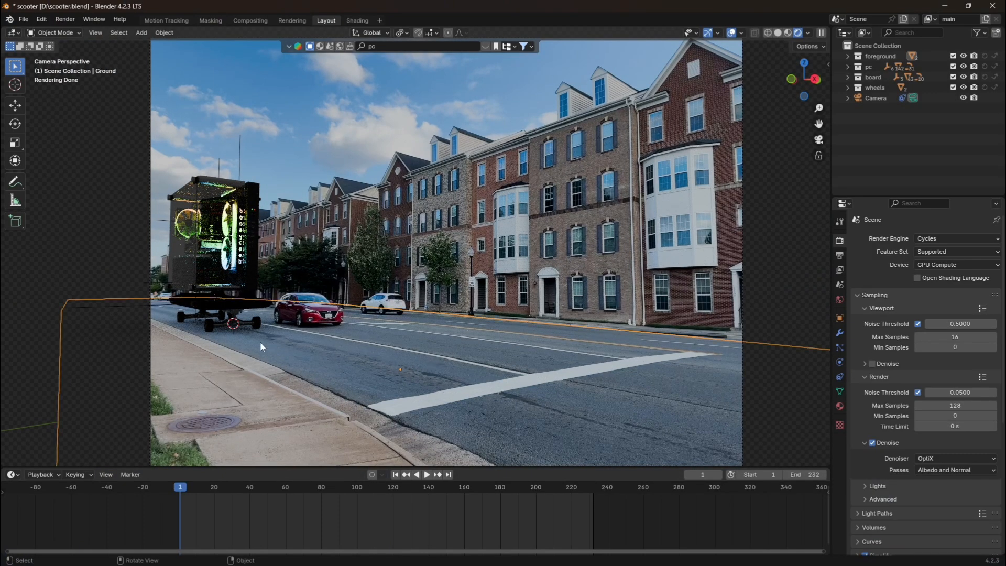
left_click(841, 318)
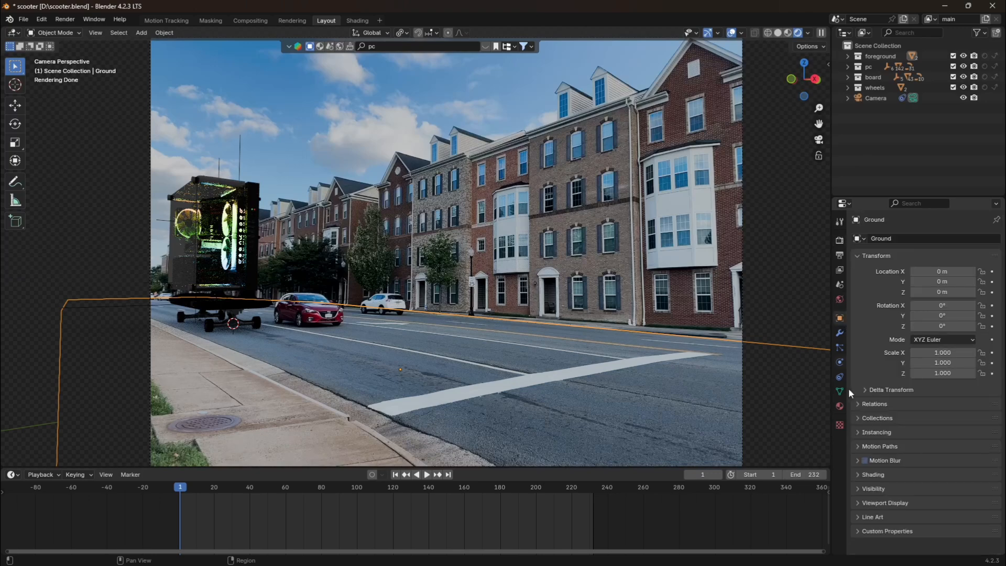
left_click(859, 488)
scroll(858, 483, "down", 2)
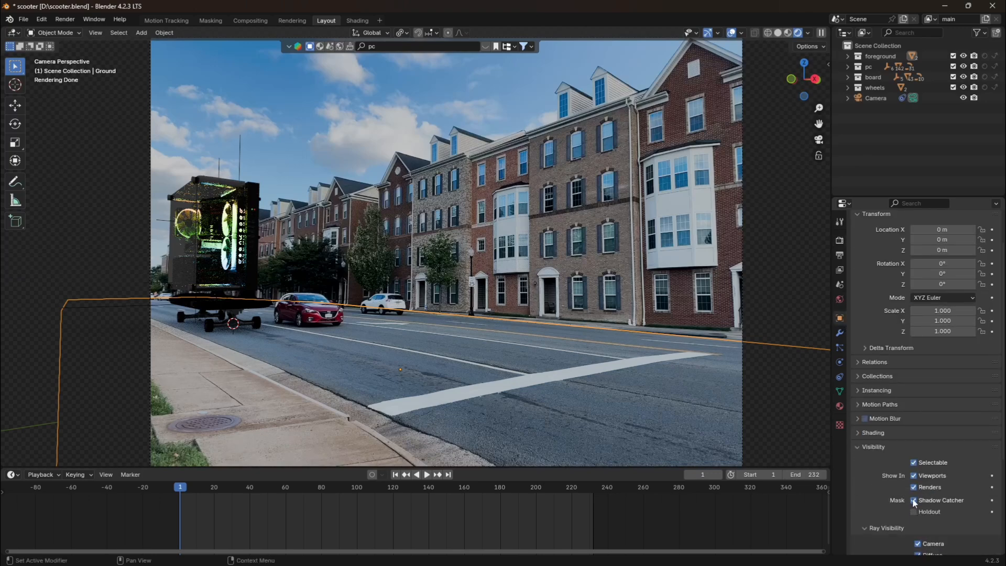
left_click(913, 499)
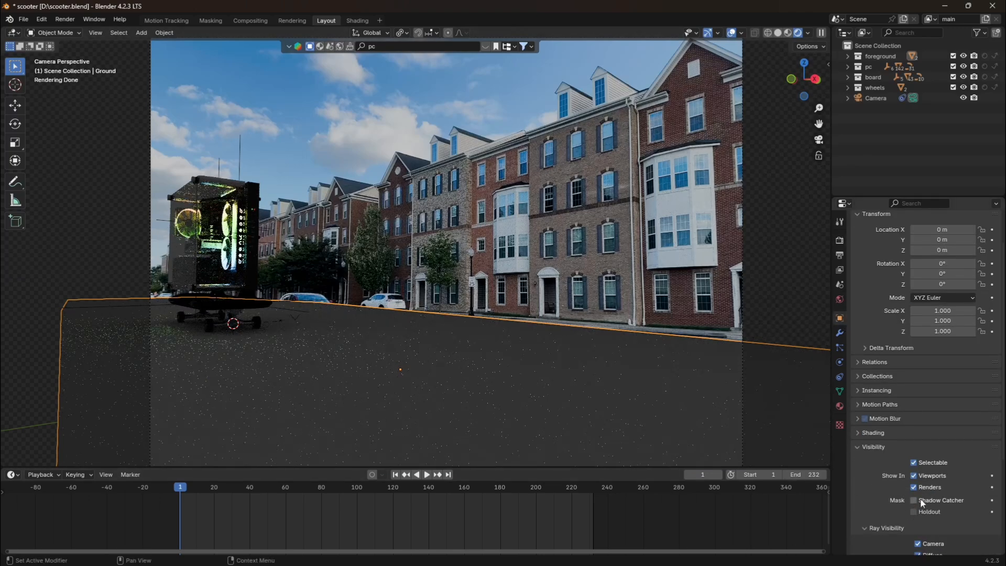
left_click(915, 499)
left_click(604, 231)
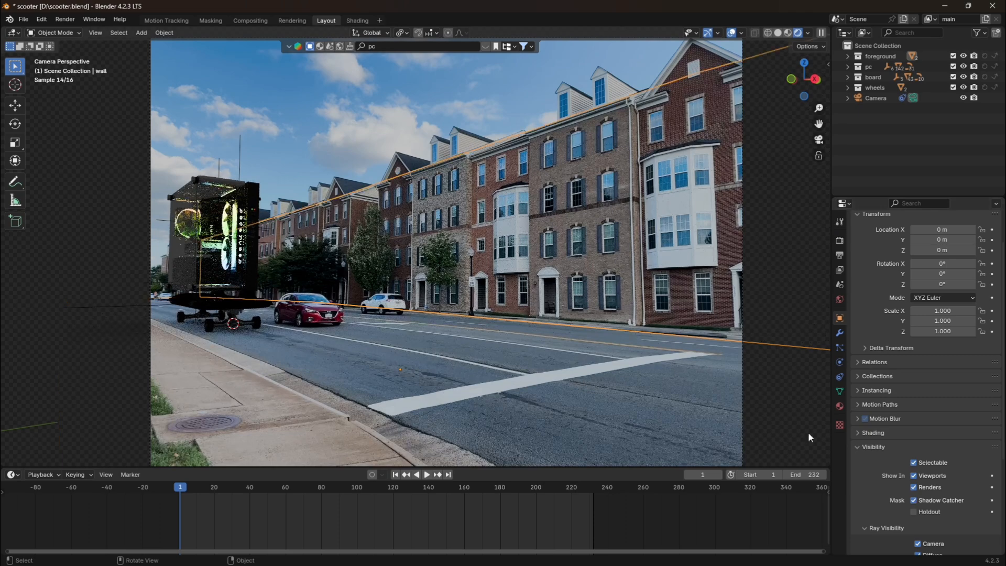
left_click(912, 499)
scroll(690, 259, "down", 1)
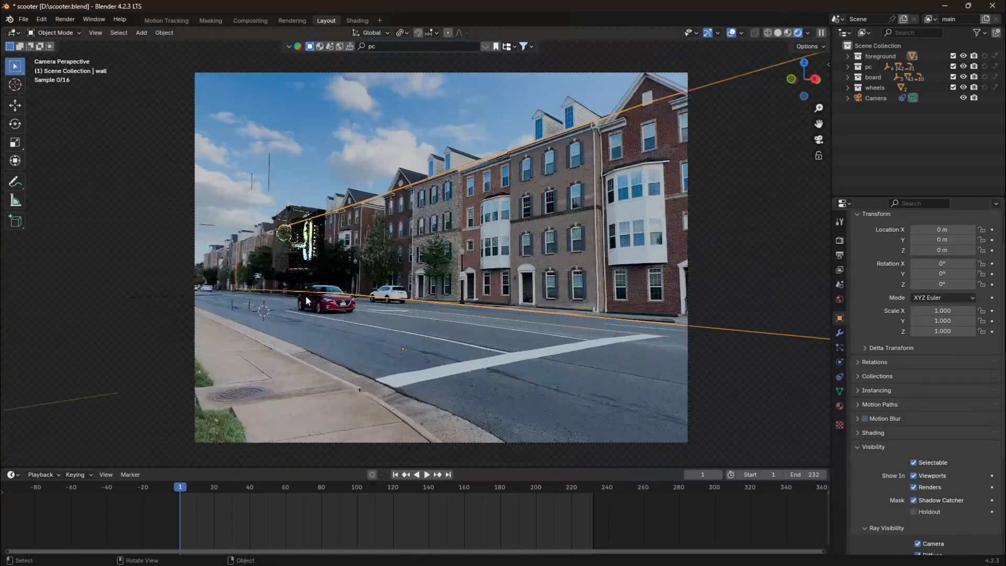
scroll(370, 216, "down", 1)
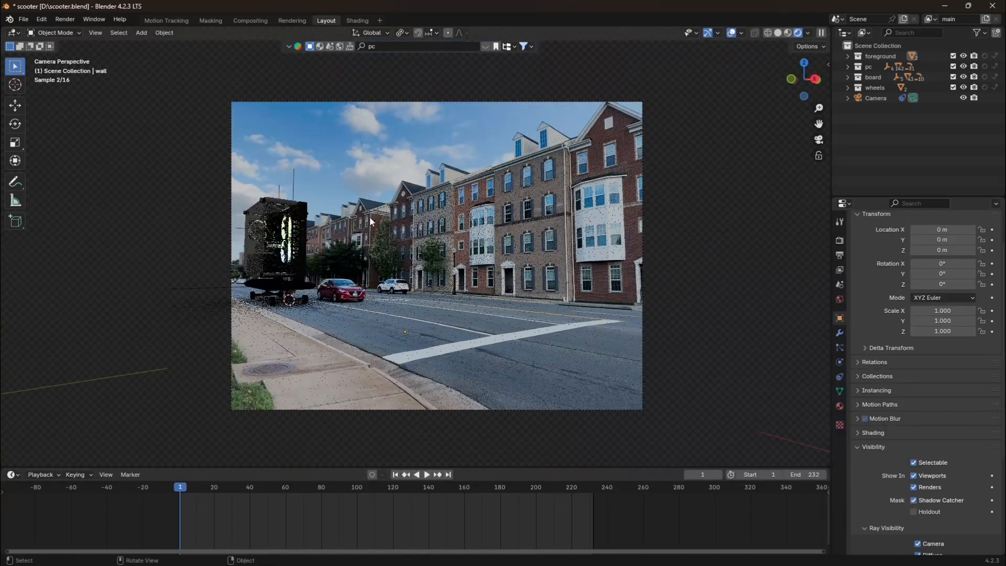
Set the world background color to an Environment Texture and load canary_wharf_2k.hdr from the Free HDRI folder.
left_click(840, 299)
left_click(915, 304)
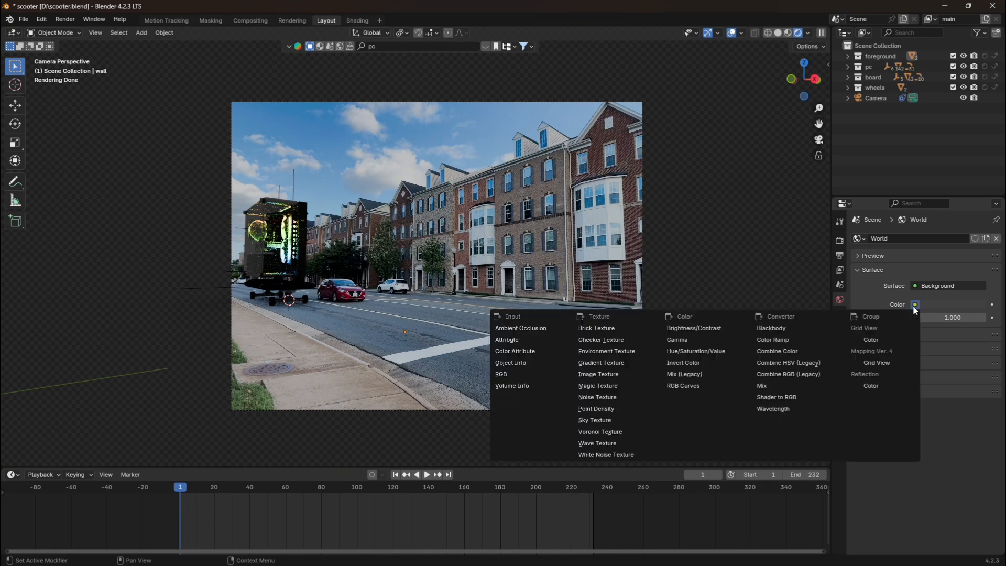
left_click(632, 349)
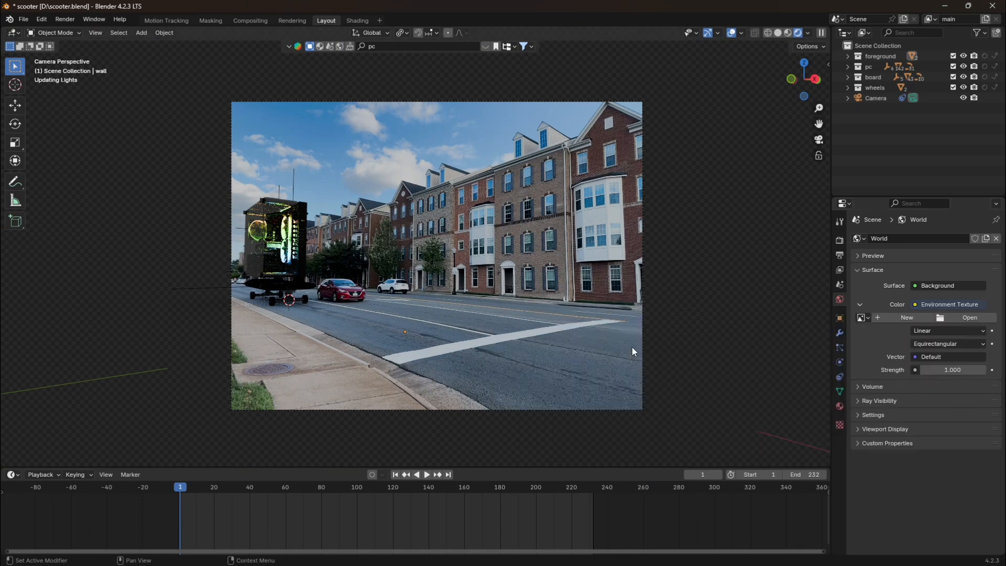
left_click(961, 318)
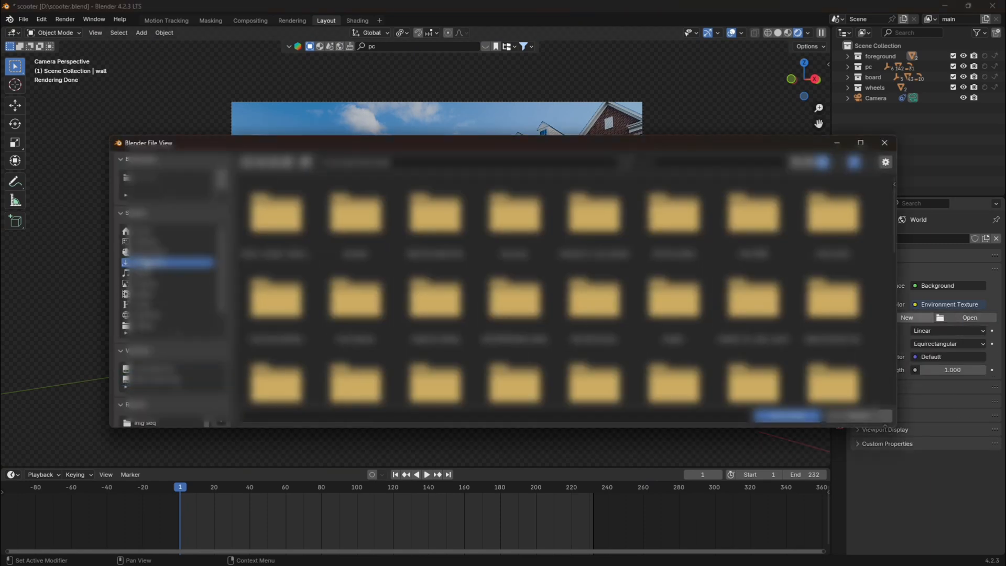
double_click(764, 239)
scroll(576, 220, "down", 1)
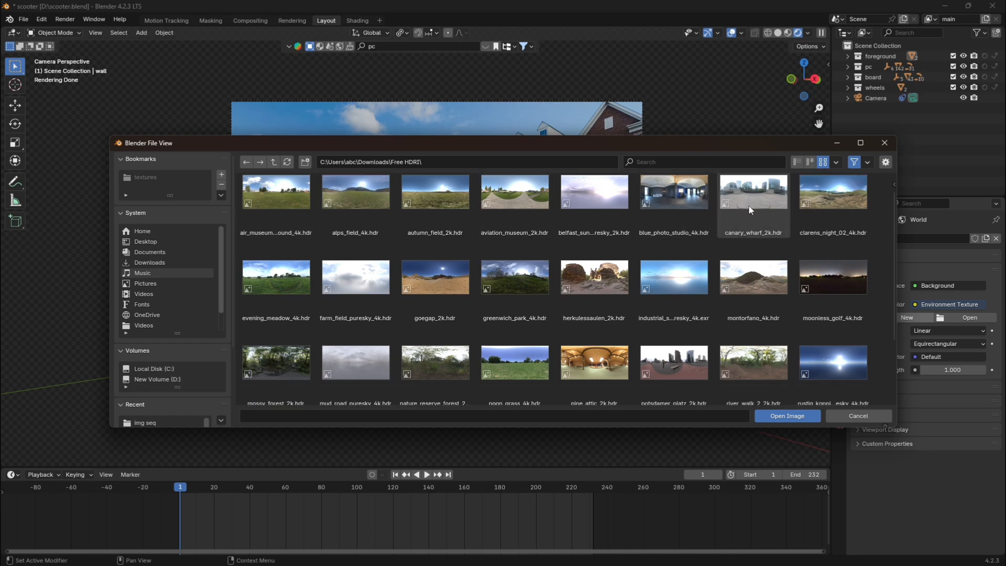
left_click(751, 210)
scroll(755, 220, "up", 1)
left_click(786, 416)
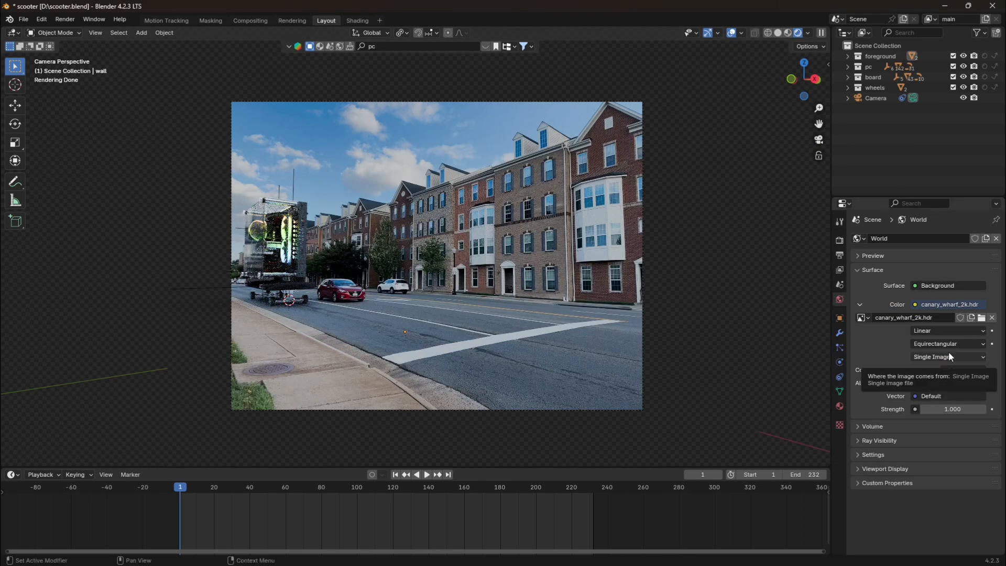
key("Home")
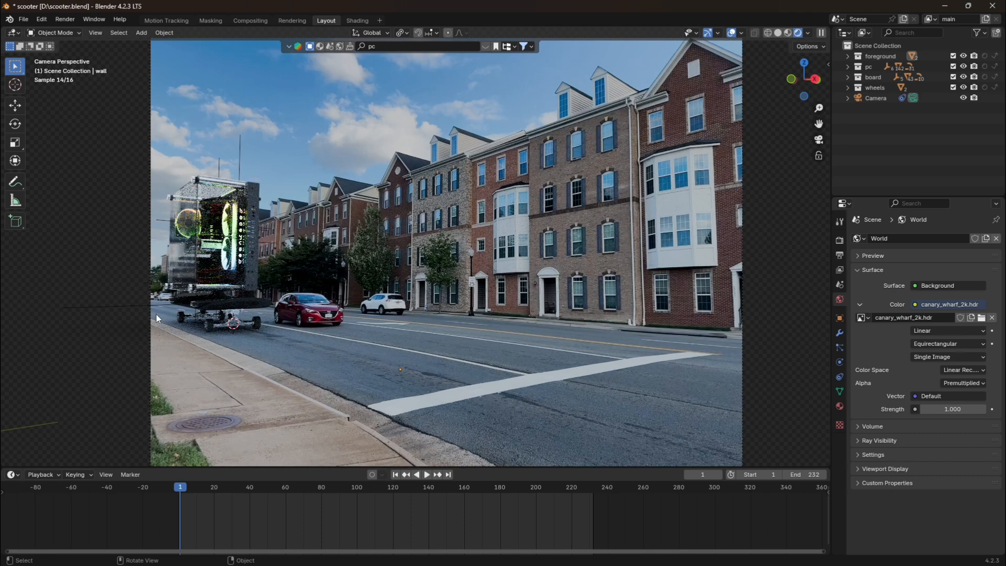
scroll(156, 315, "down", 2)
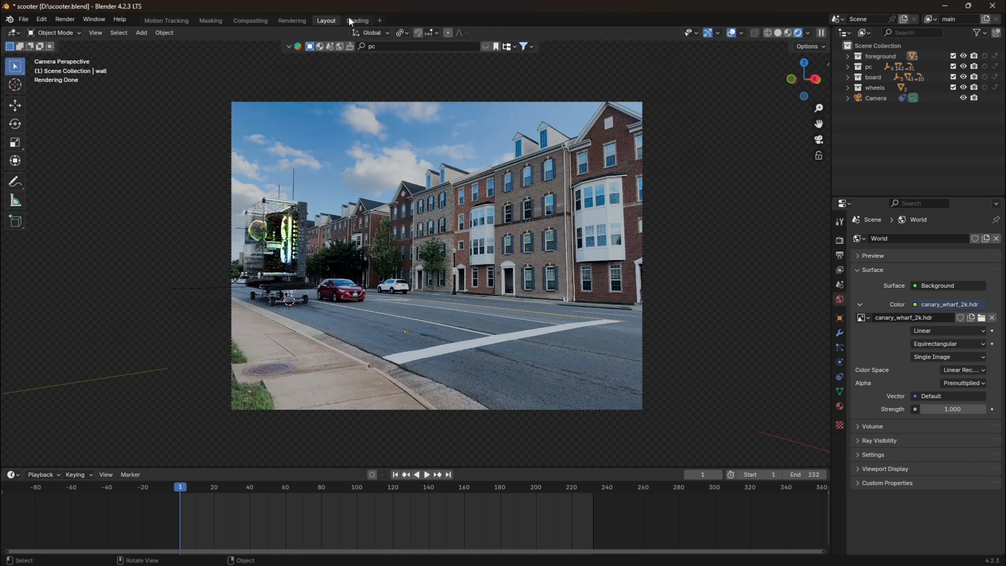
Hide the pc collection in the viewport and switch to the Shading workspace.
left_click(963, 66)
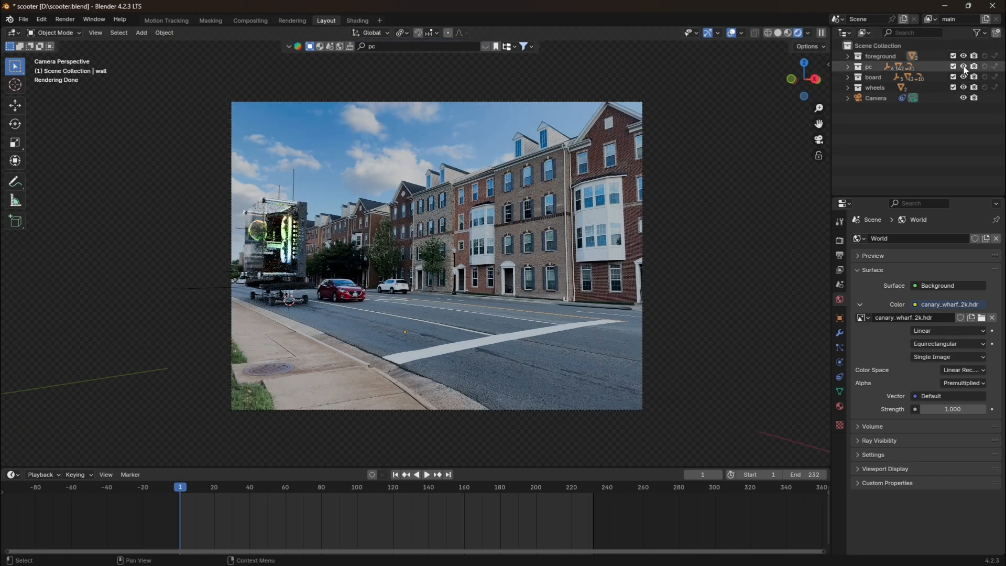
left_click(358, 21)
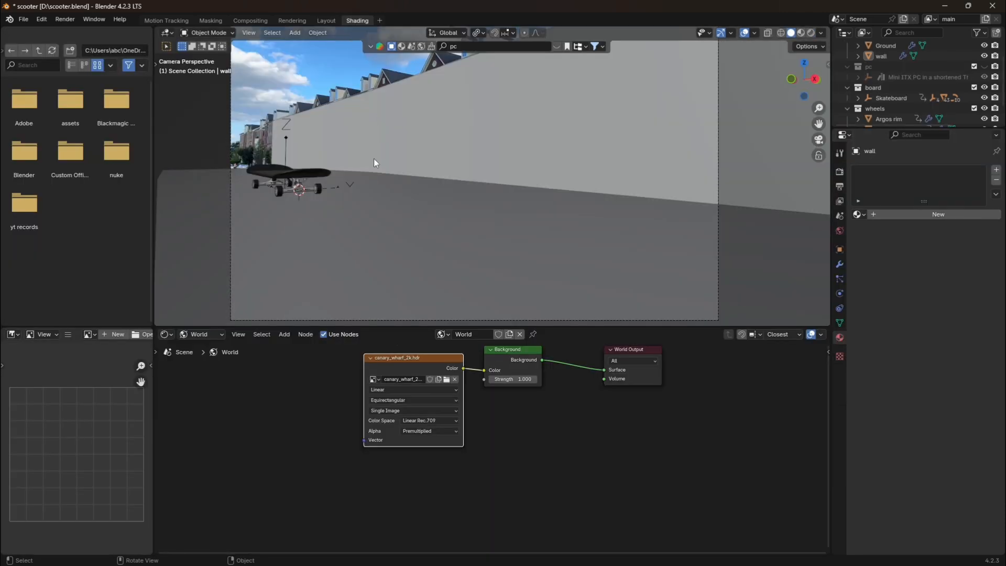
left_click(289, 442)
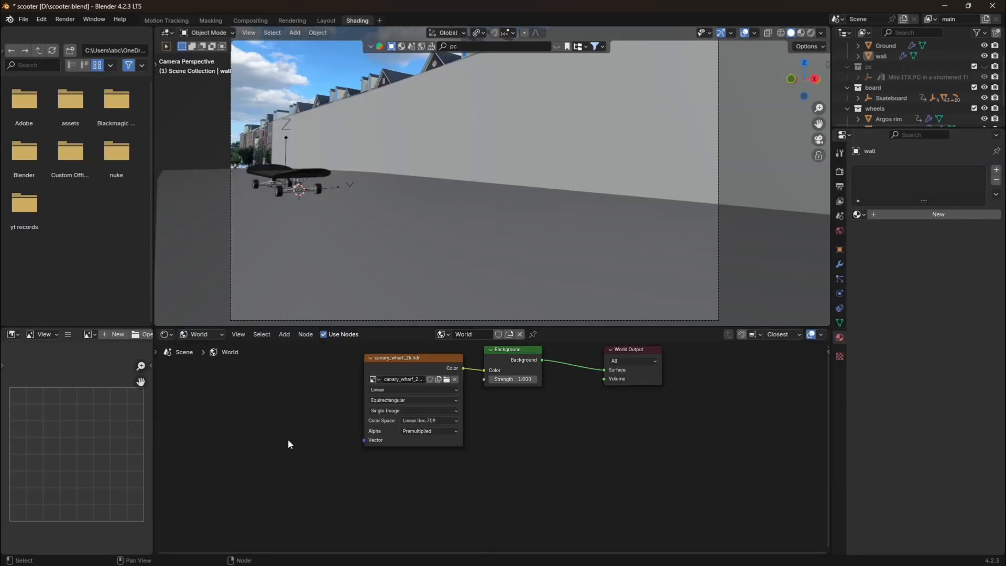
Add Texture Coordinate and Mapping nodes to the canary_wharf_2k.hdr environment texture in the World shader.
left_click(396, 361)
left_click(201, 336)
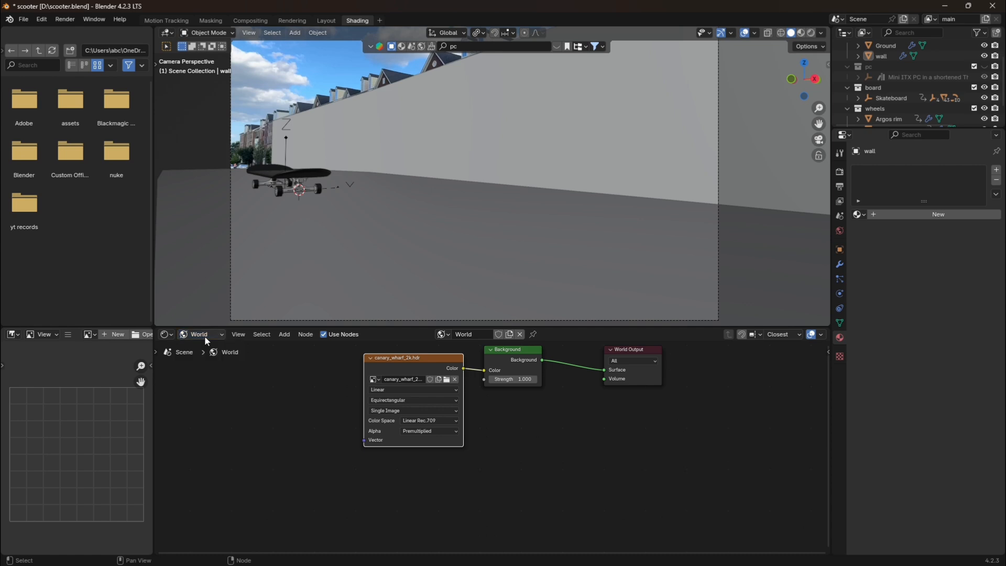
left_click(205, 340)
left_click(207, 361)
left_click(209, 338)
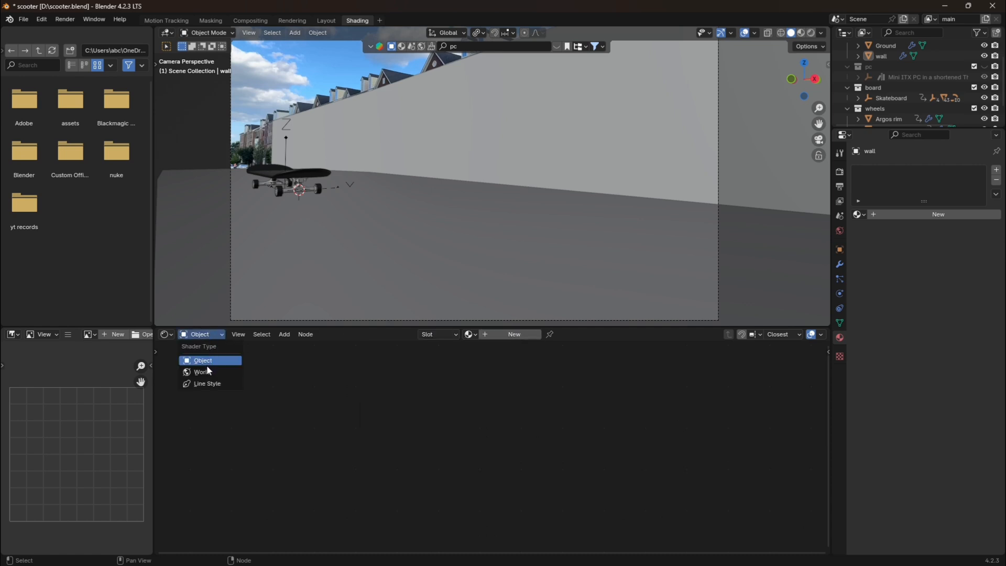
left_click(206, 371)
left_click(393, 360)
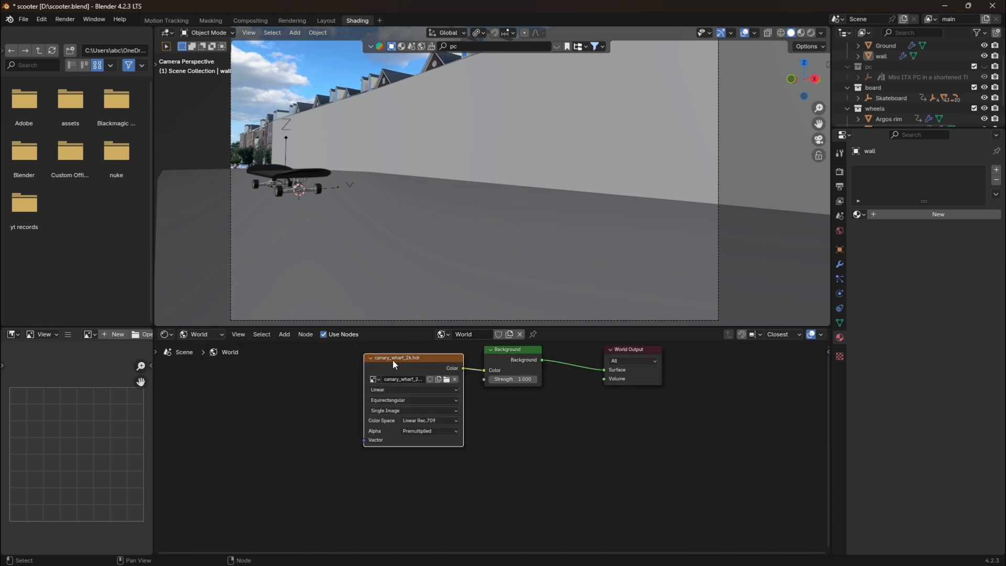
key("ctrl+t")
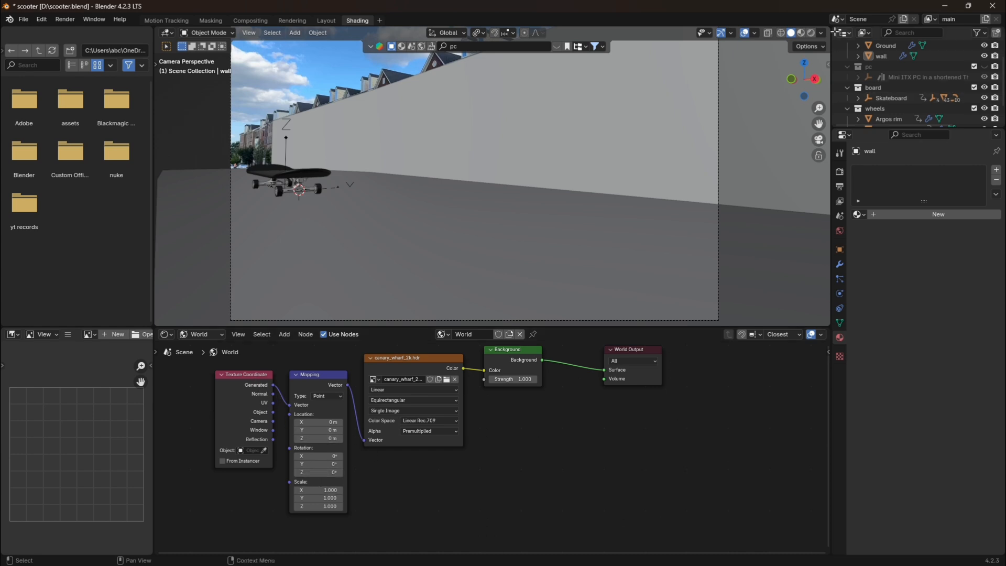
Set the viewport to Material Preview shading and disable the Transparent film option to show the HDRI background.
left_click(802, 35)
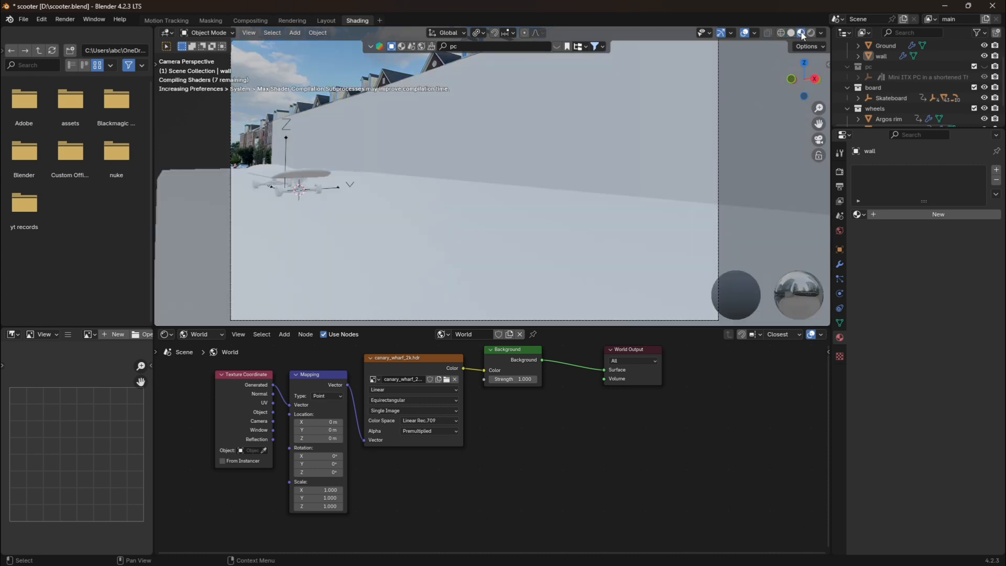
scroll(800, 135, "down", 1)
left_click_drag(818, 123, 809, 144)
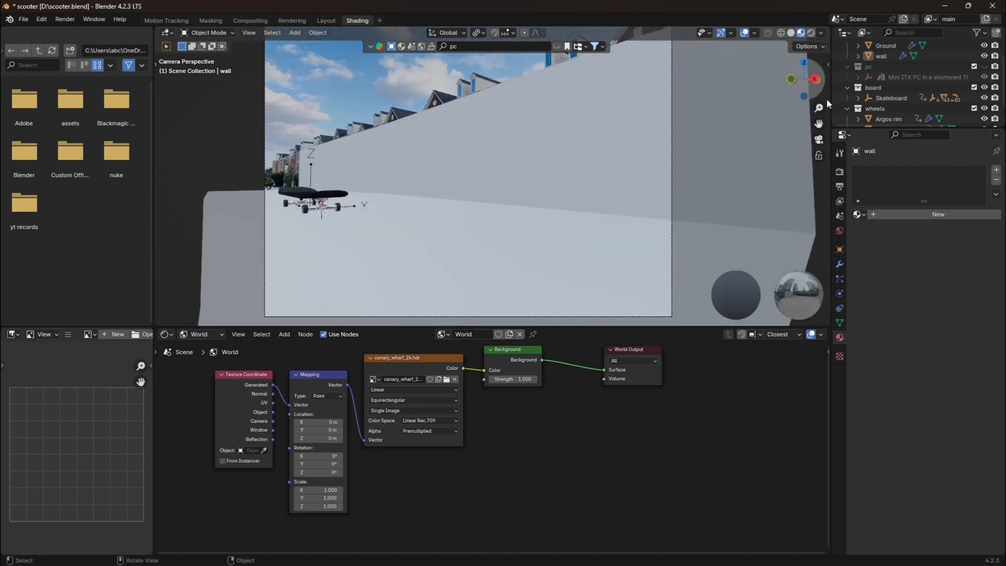
left_click(839, 171)
scroll(888, 458, "down", 5)
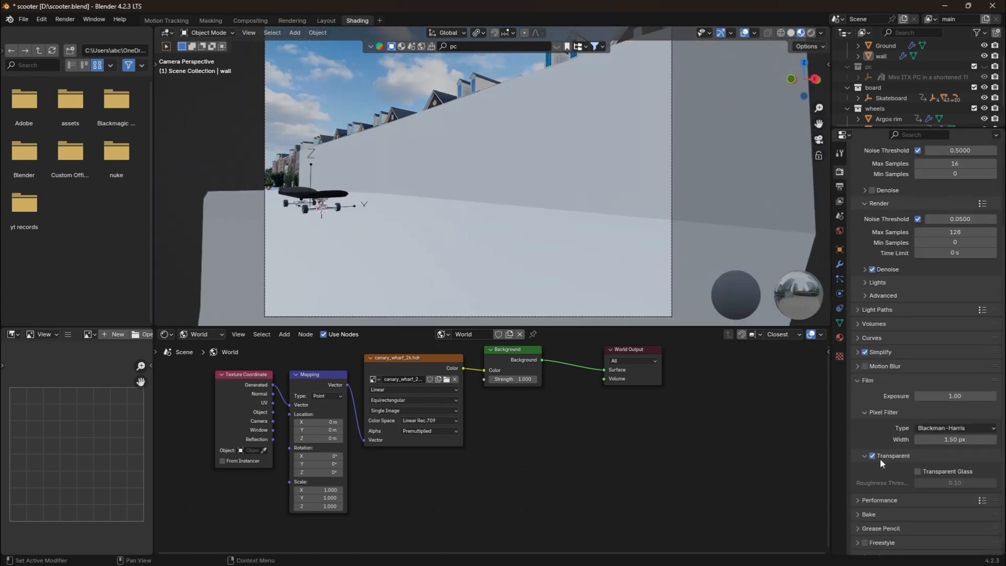
left_click(873, 456)
scroll(518, 231, "down", 4)
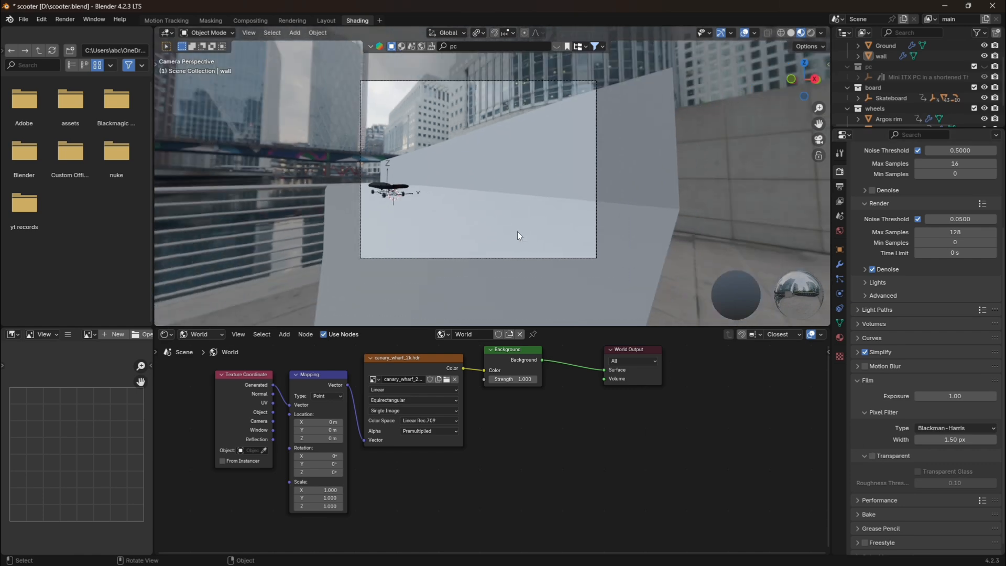
Align the HDRI with the street footage by setting the Mapping node's Z rotation to 240°.
mouse_move(317, 472)
left_mouse_down()
mouse_move(377, 472)
mouse_move(321, 473)
left_mouse_up()
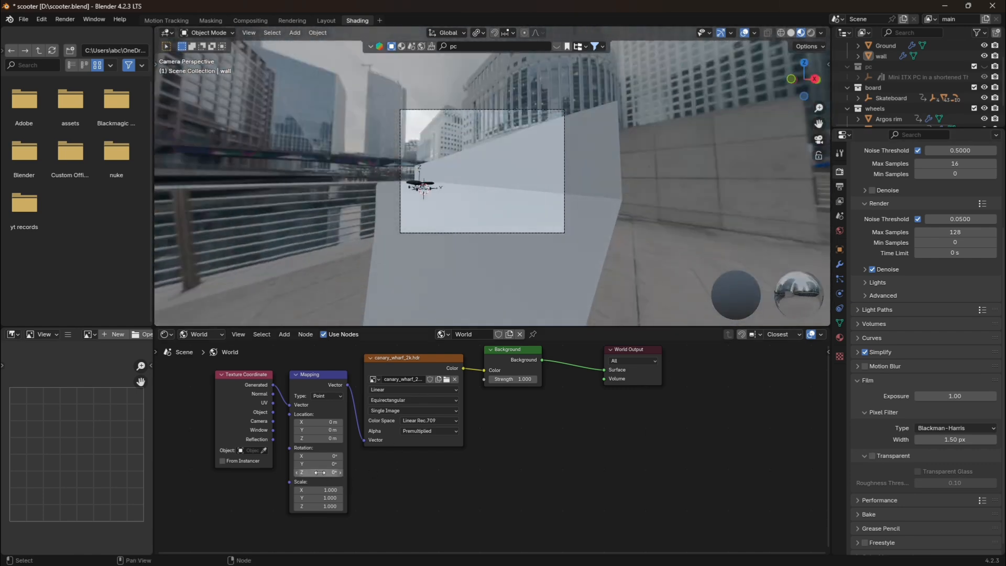
left_click(321, 473)
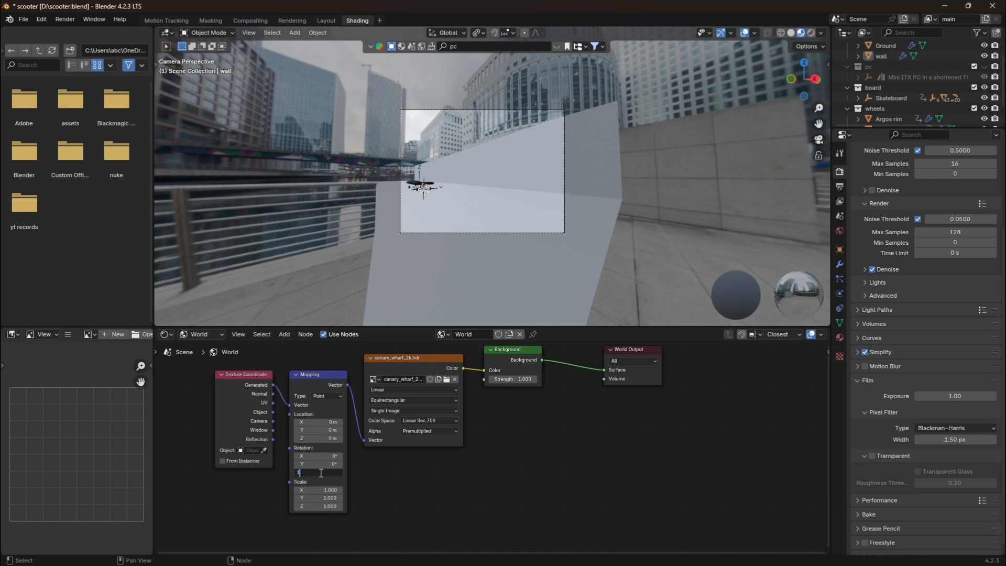
key("Return")
left_click(318, 472)
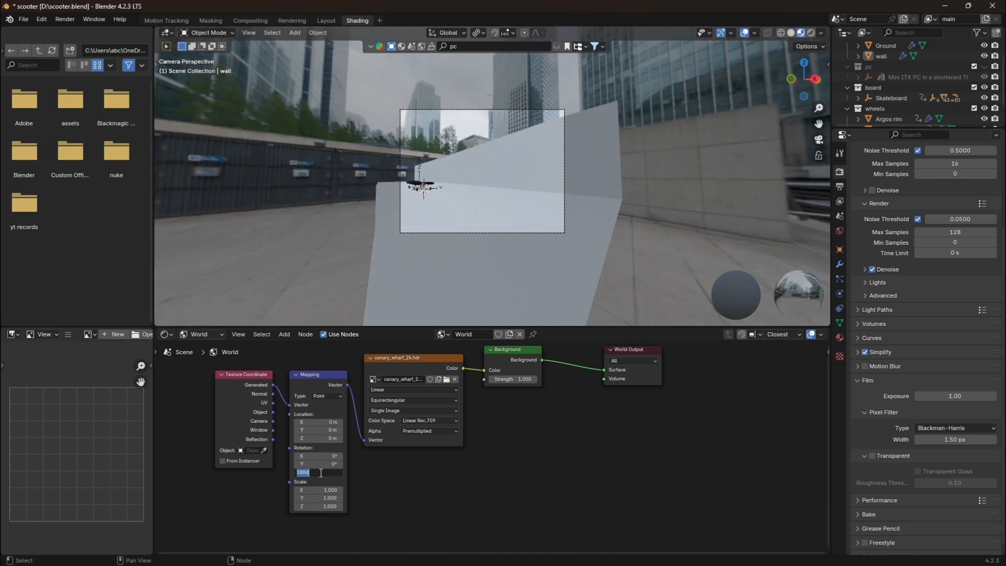
key("BackSpace")
key("Return")
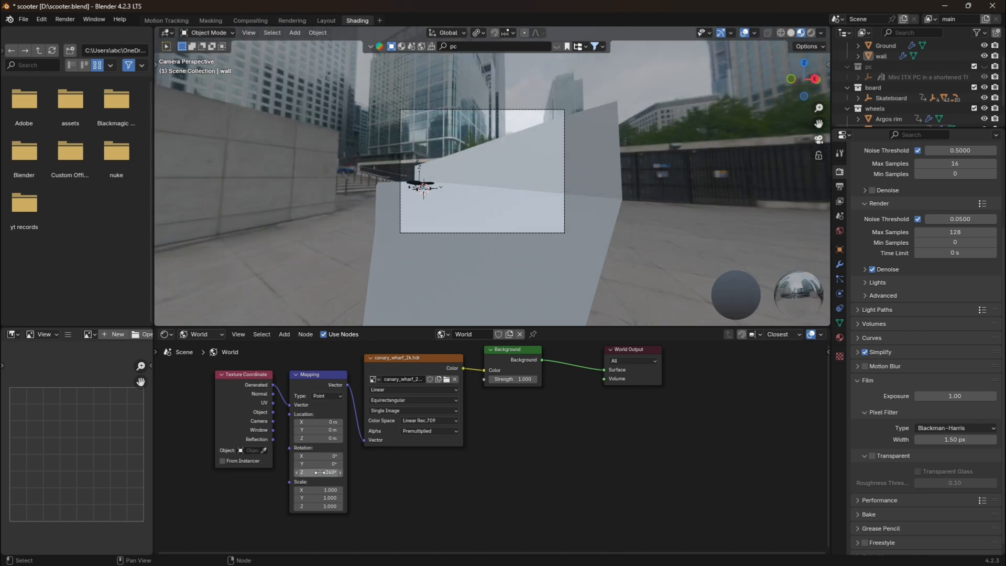
scroll(526, 150, "up", 2)
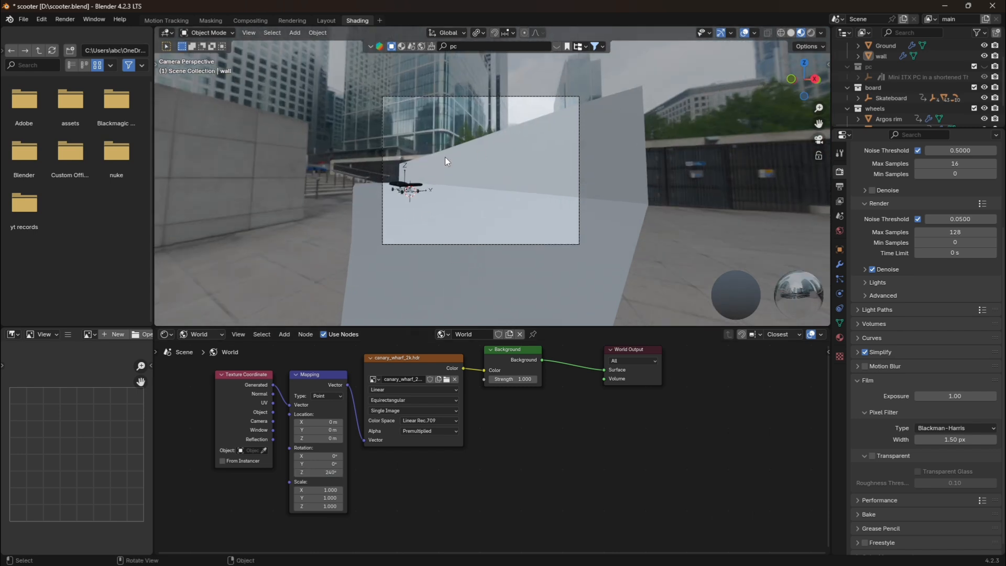
scroll(425, 194, "up", 1)
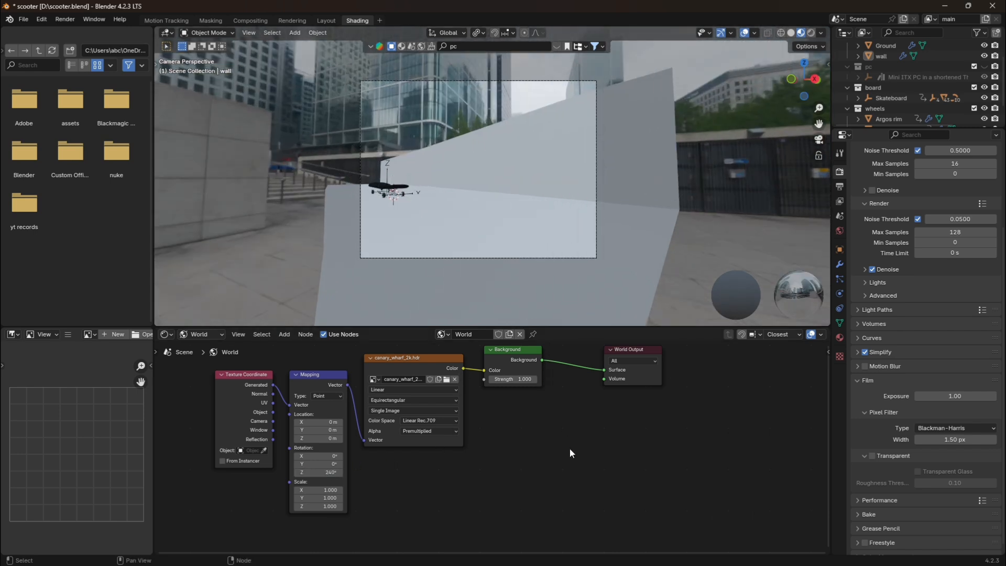
Set the world Background strength to 1.200 and select the wall plane in the camera view.
left_click(535, 379)
scroll(537, 379, "up", 1)
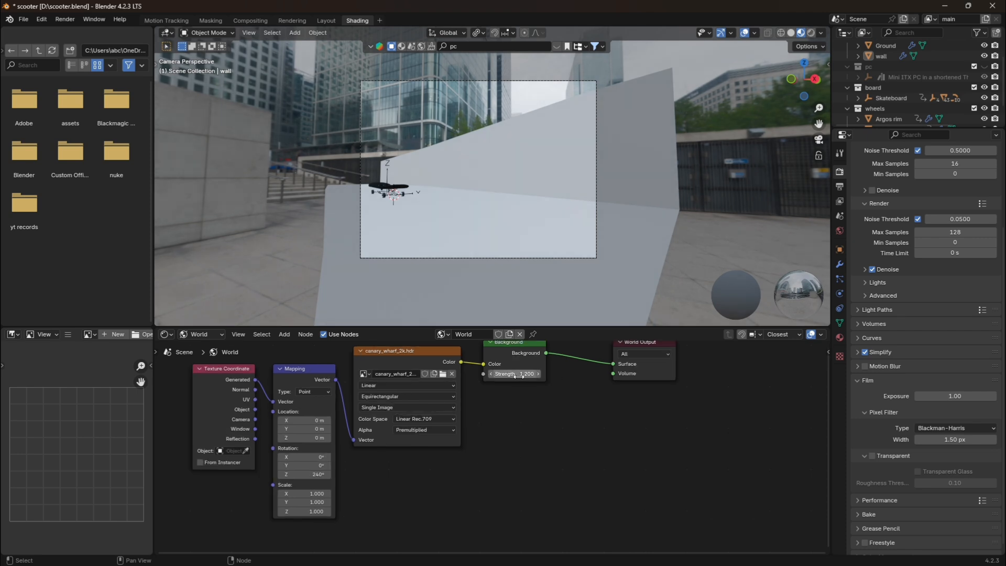
left_click(607, 218)
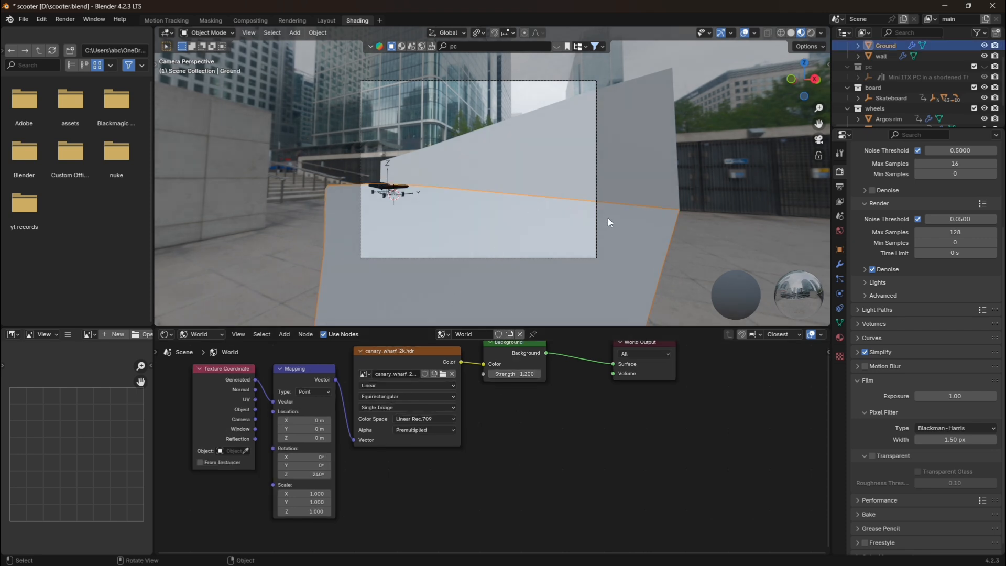
scroll(436, 245, "up", 2)
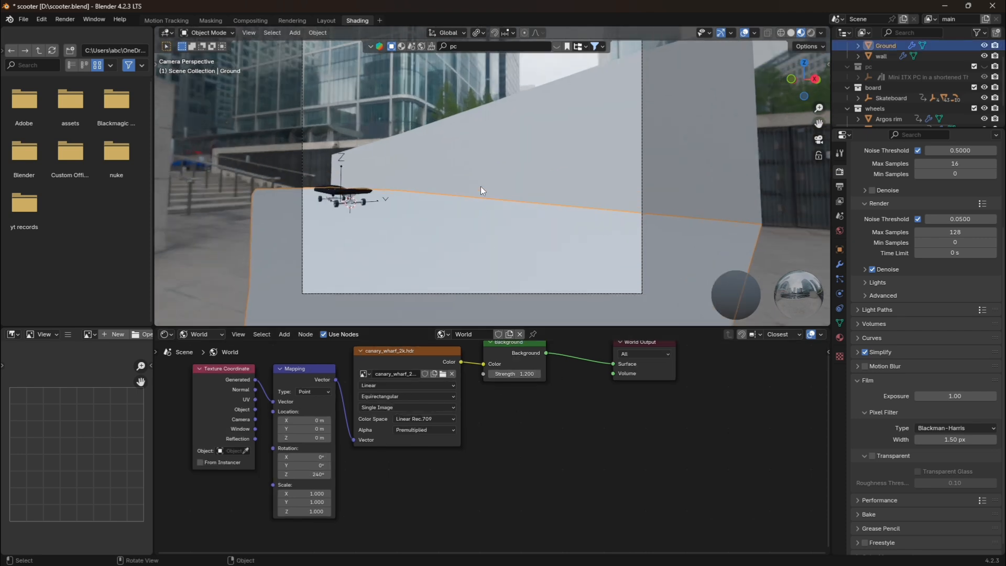
left_click(481, 187)
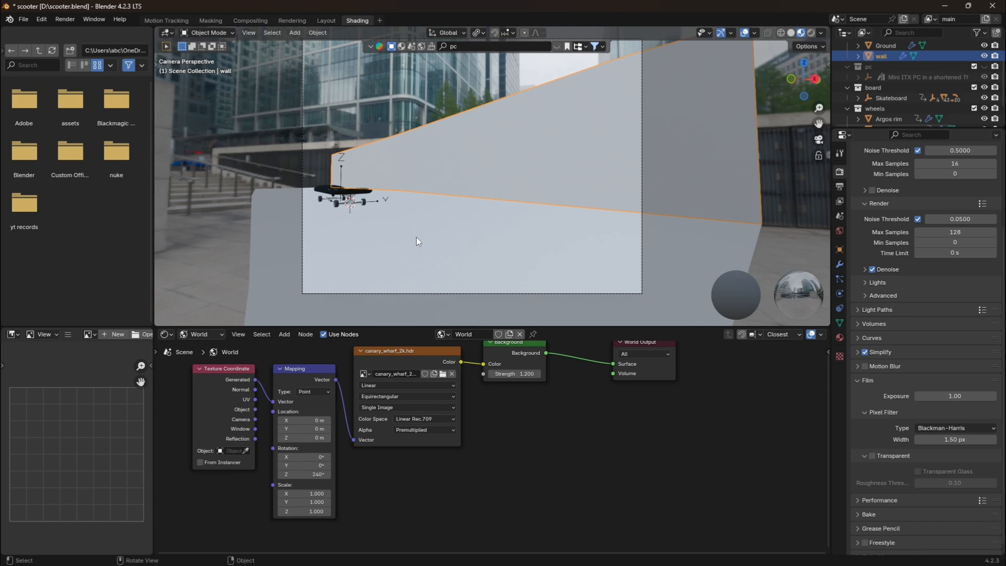
scroll(416, 237, "up", 1)
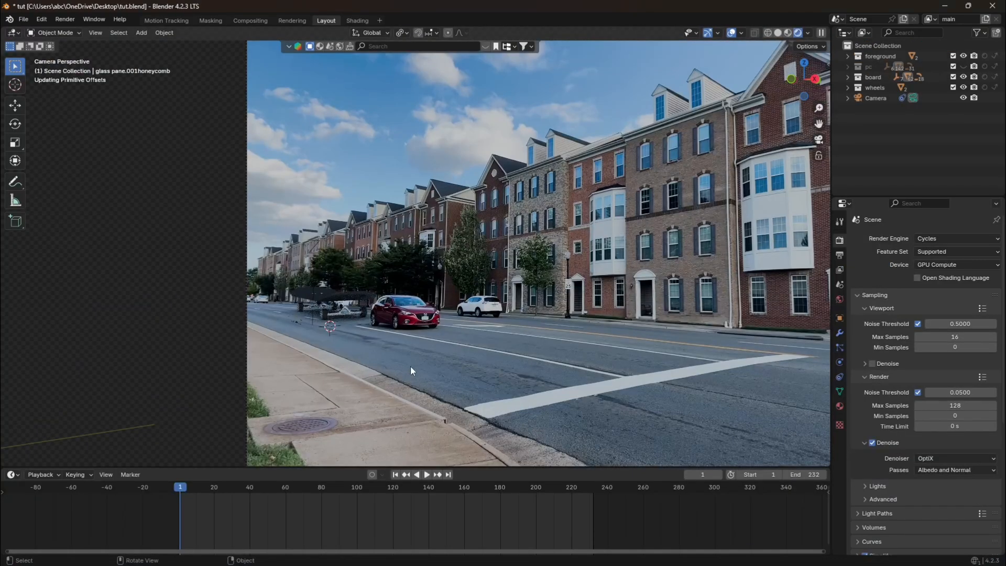
scroll(410, 366, "up", 3)
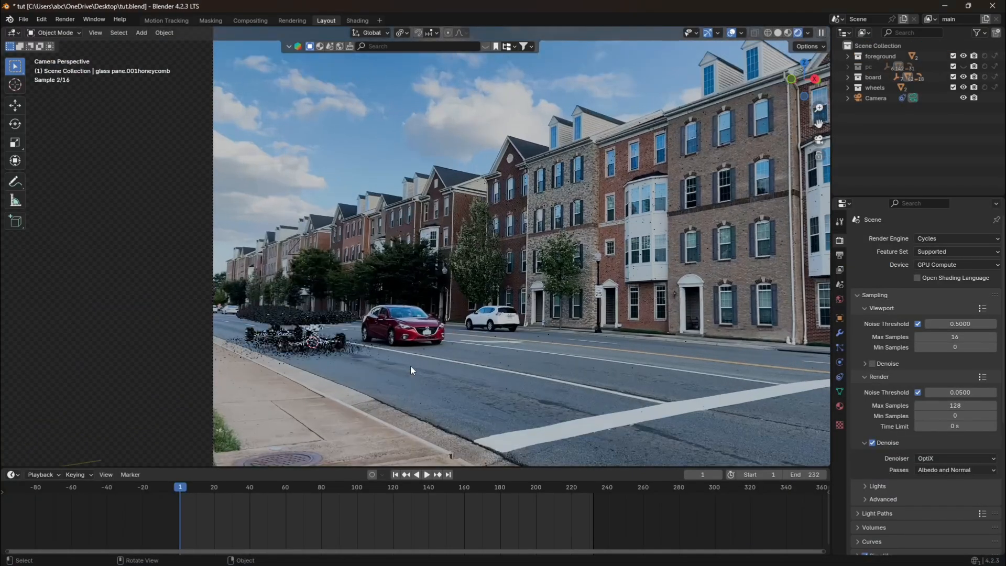
Select the Ground plane under the skateboard and switch its Shadow Catcher option off and back on to compare the shadows.
middle_click_drag(388, 365, 579, 284, "shift")
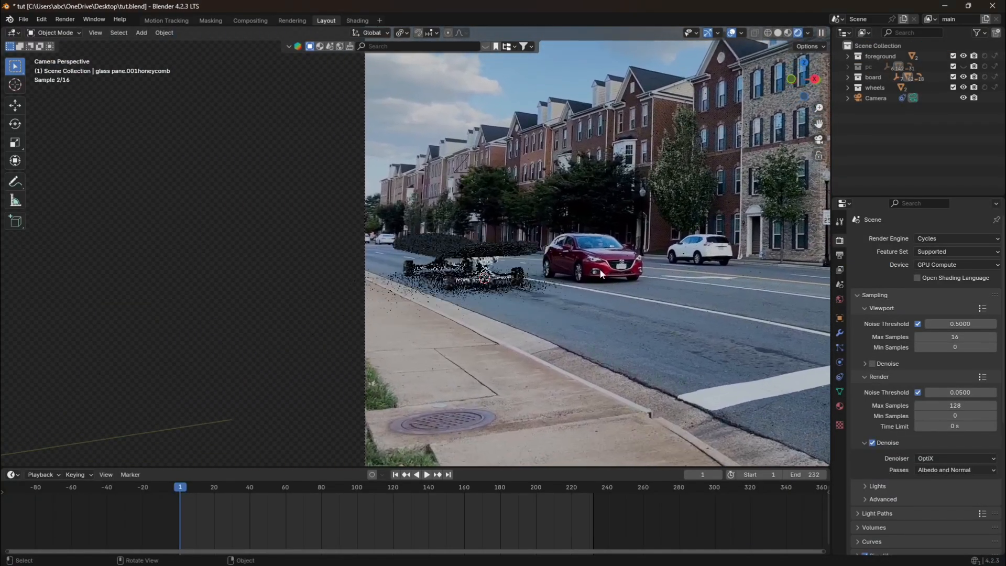
scroll(578, 284, "up", 10)
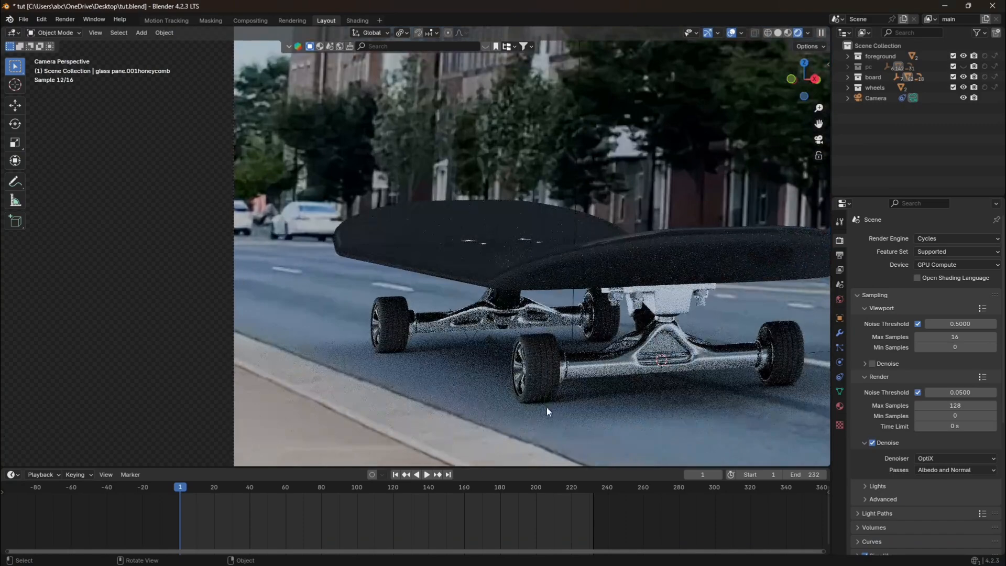
left_click(551, 418)
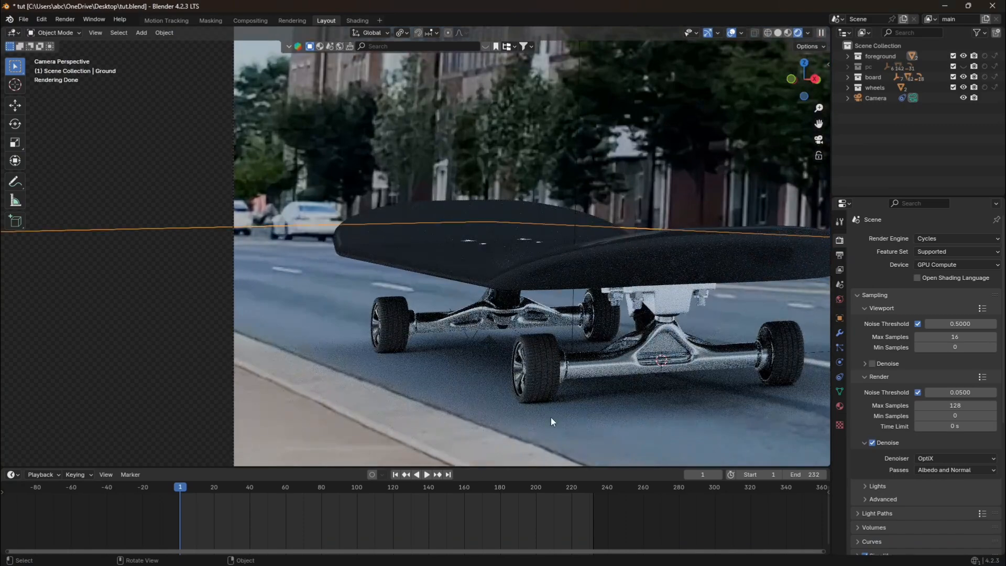
left_click(839, 318)
left_click(916, 540)
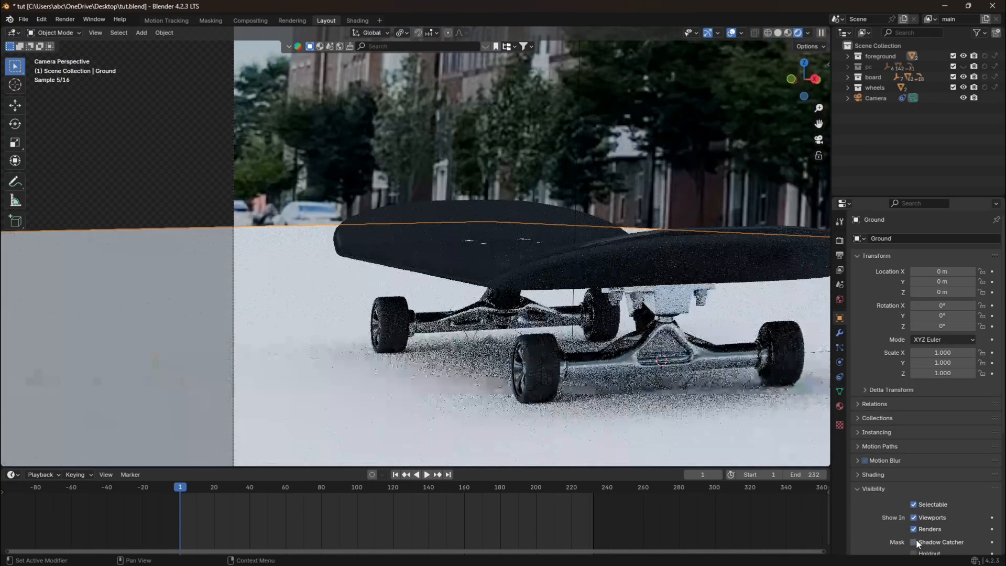
left_click(913, 543)
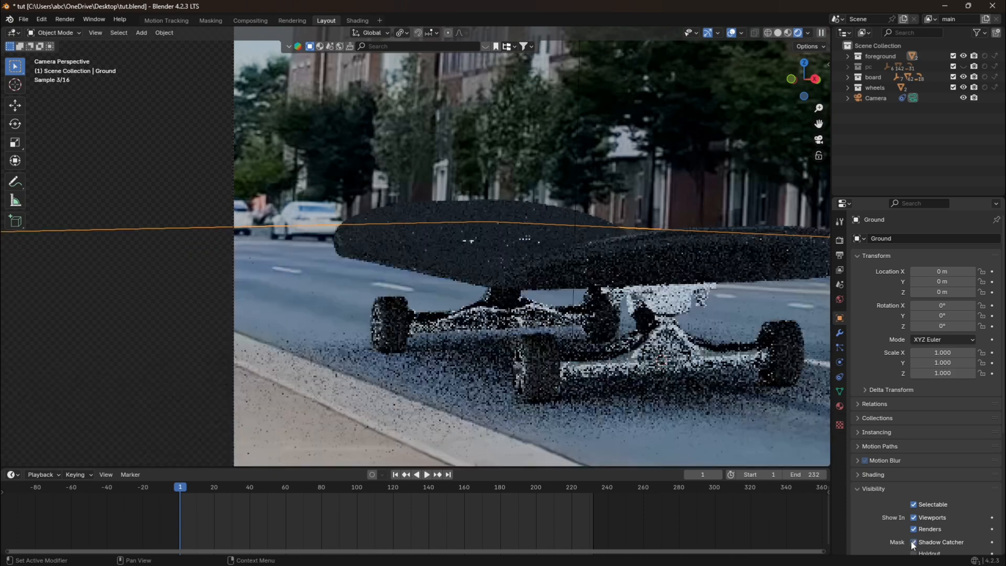
Show the pc collection in the rendered camera view and hide it again.
scroll(579, 414, "down", 4)
left_click_drag(819, 124, 715, 159)
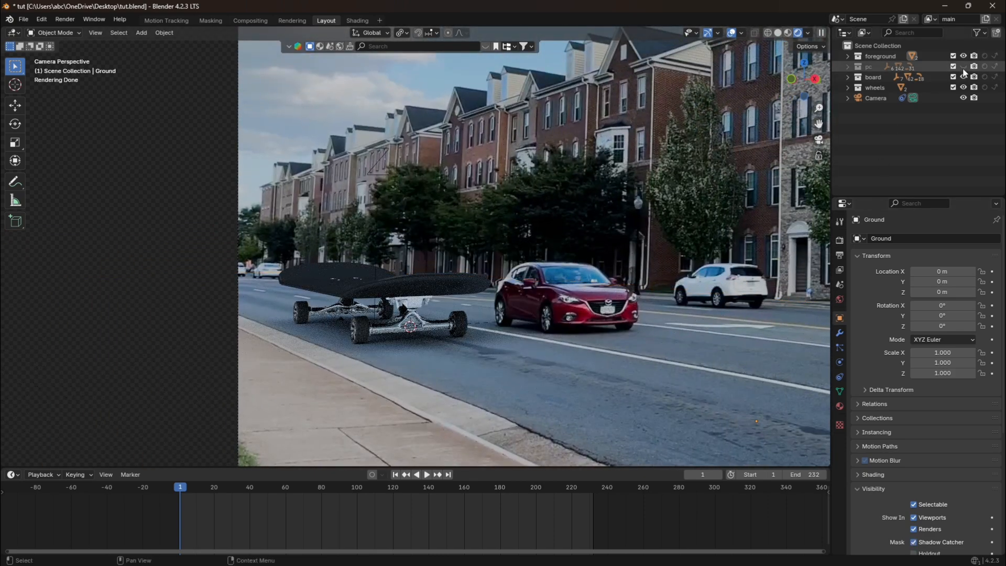
left_click(963, 67)
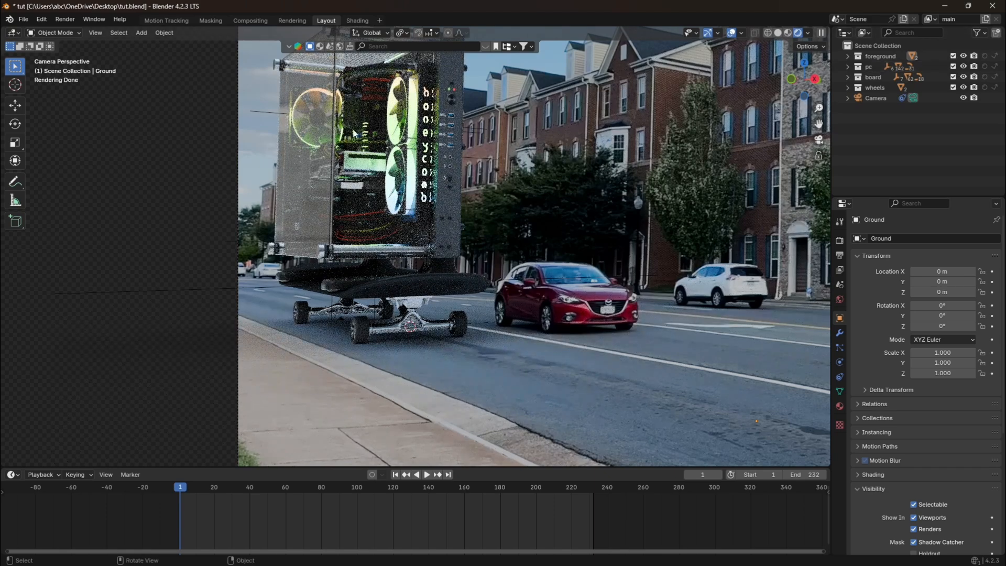
left_click(964, 67)
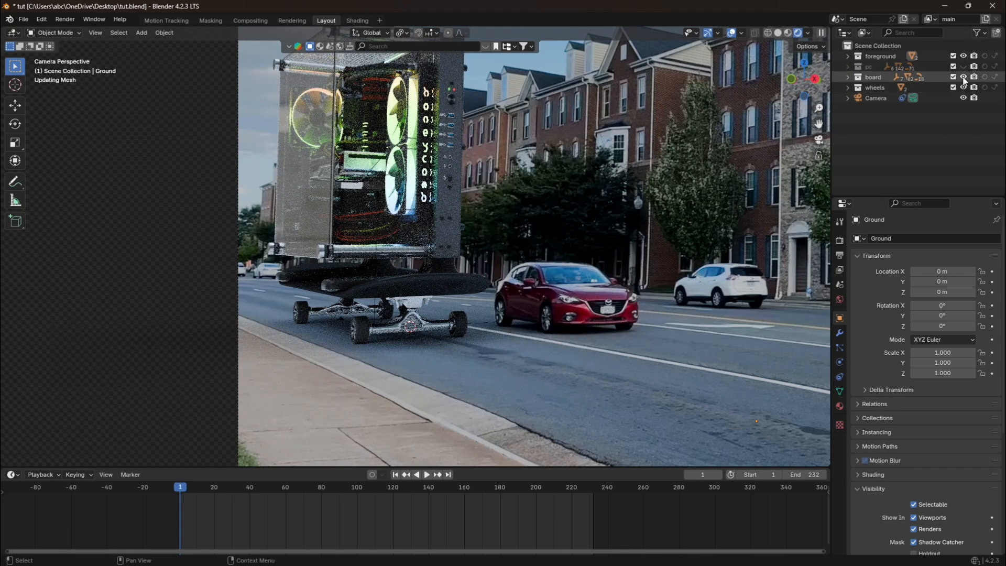
Hide the board collection and isolate the wall and Ground planes in local view.
scroll(516, 366, "down", 3)
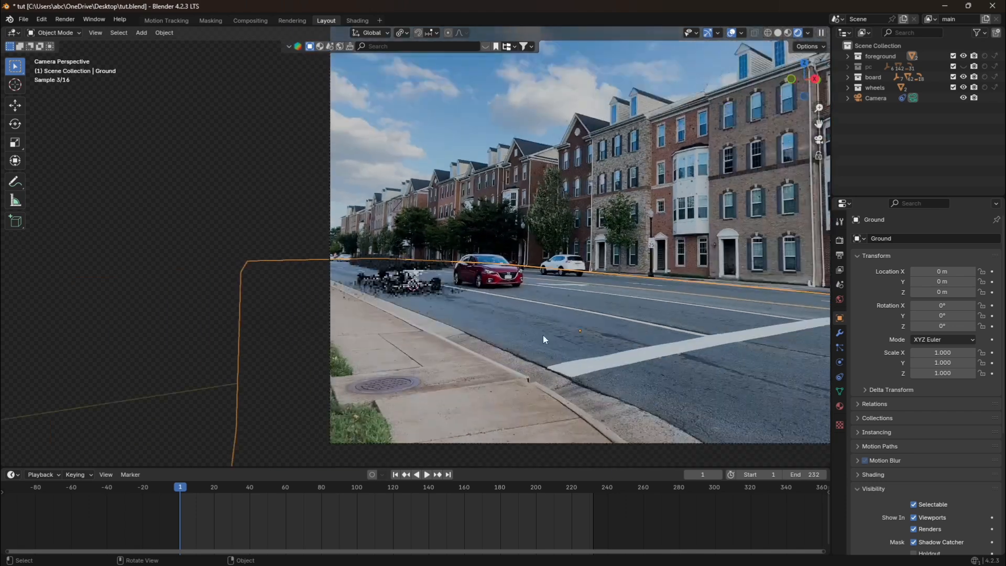
left_click(963, 77)
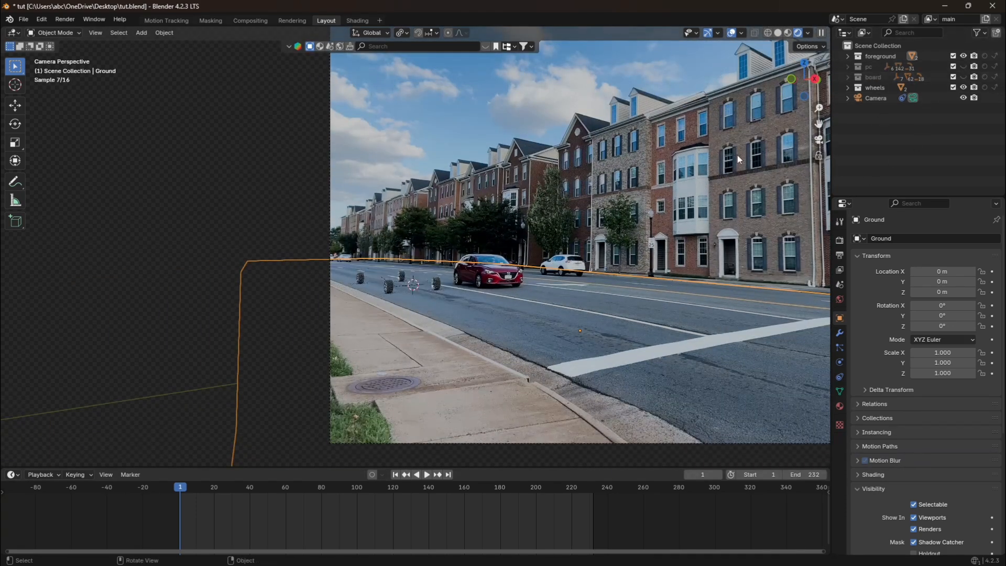
left_click(614, 204)
left_click_drag(818, 125, 730, 136)
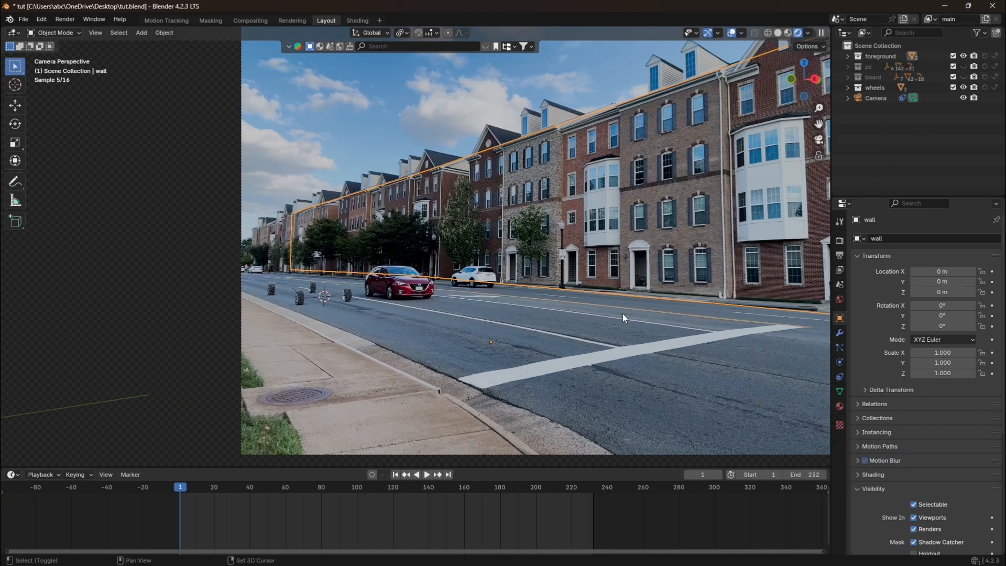
left_click(622, 313)
key("KP_Divide")
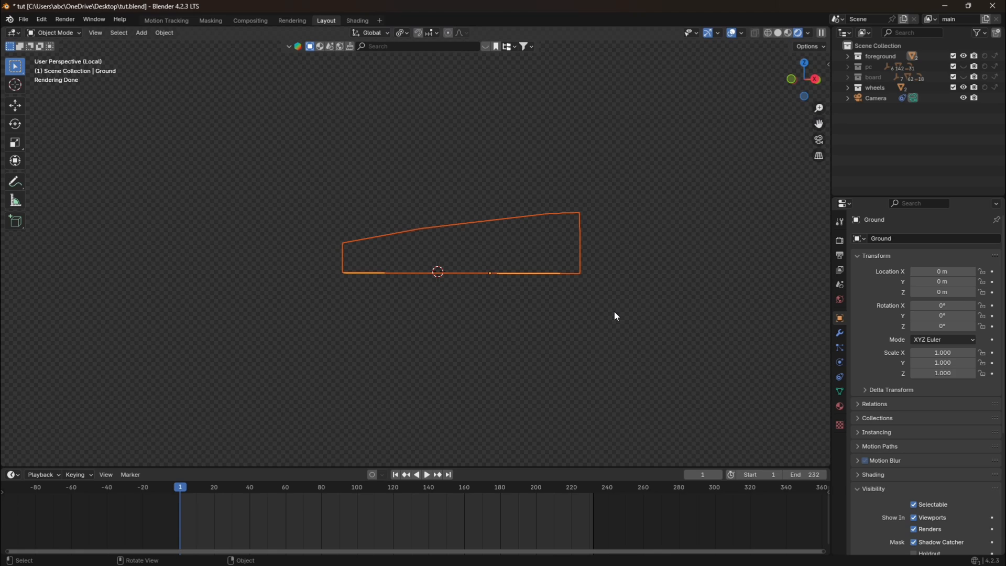
left_click(622, 176)
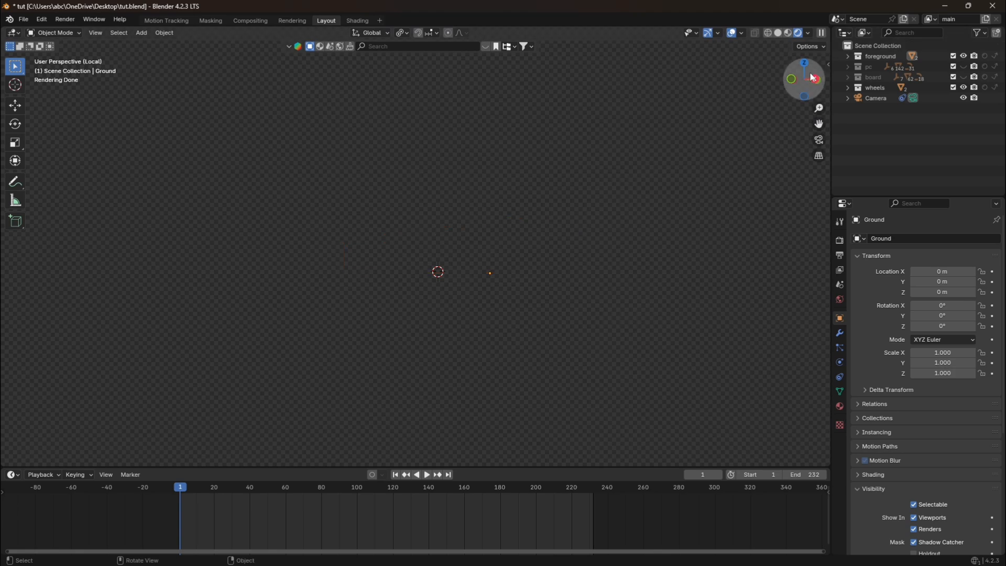
Create a new material on the Ground plane in the Shading workspace, with the shader type set to Object and Material Preview shading.
left_click(356, 21)
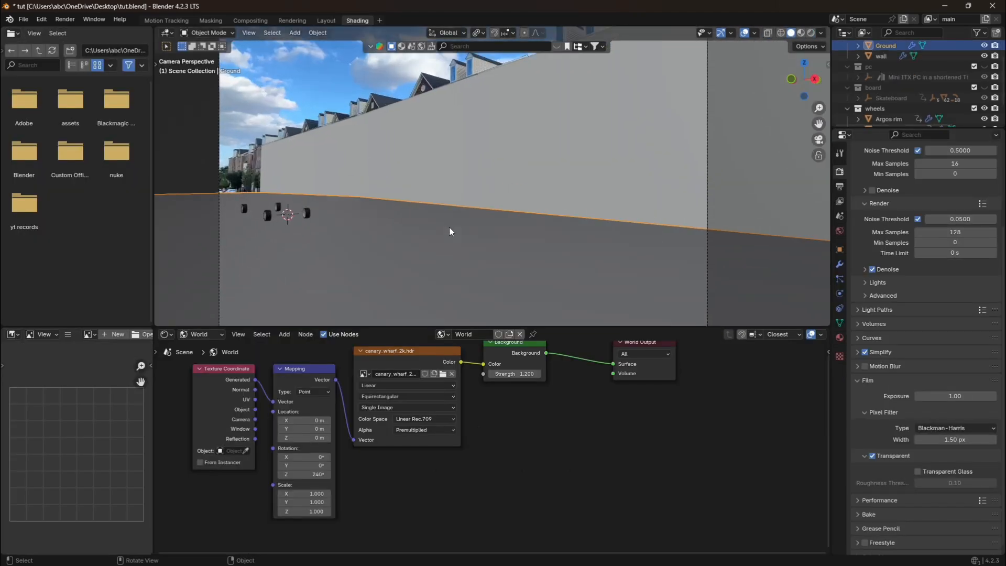
left_click_drag(818, 125, 865, 122)
left_click(200, 335)
left_click(205, 359)
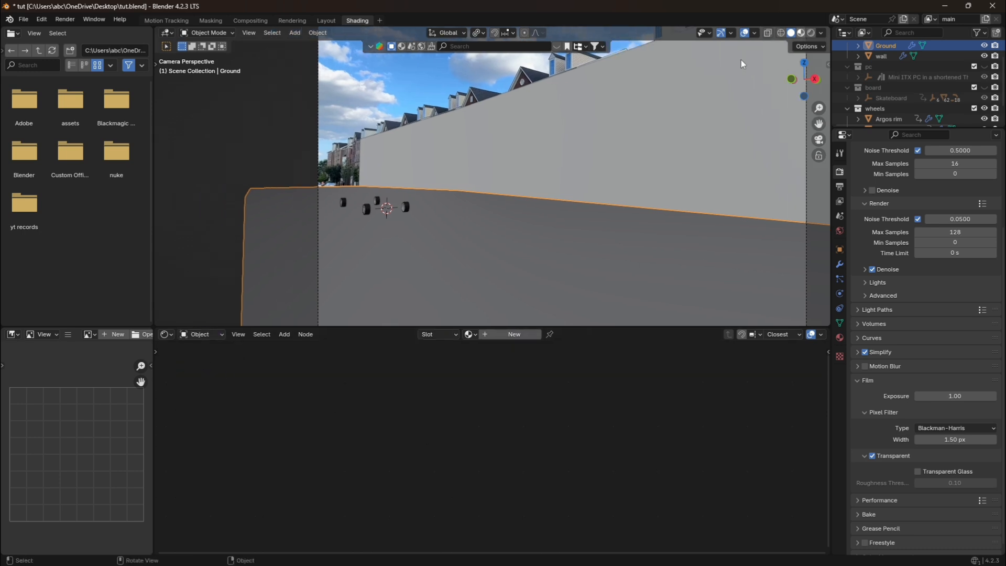
left_click(800, 33)
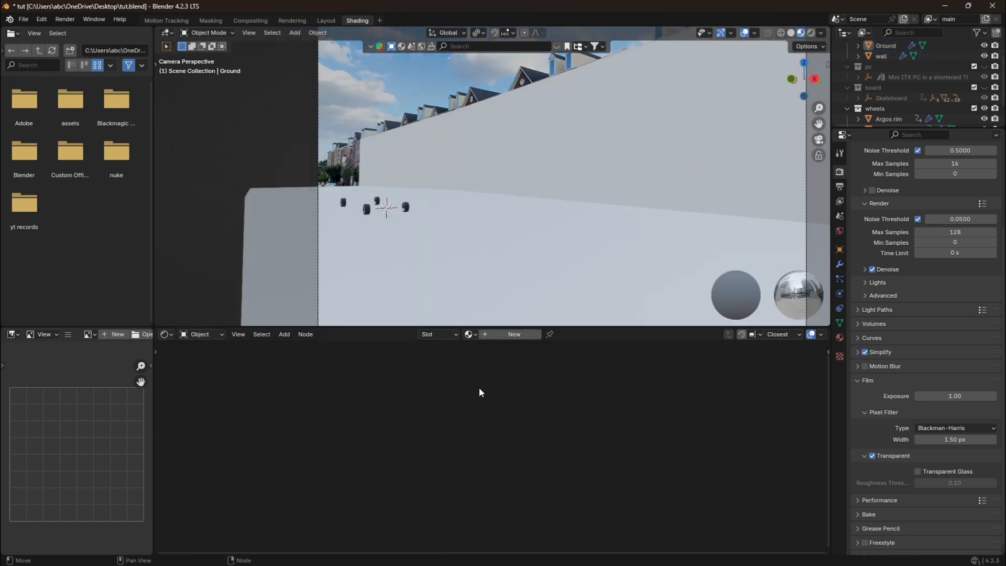
left_click(507, 335)
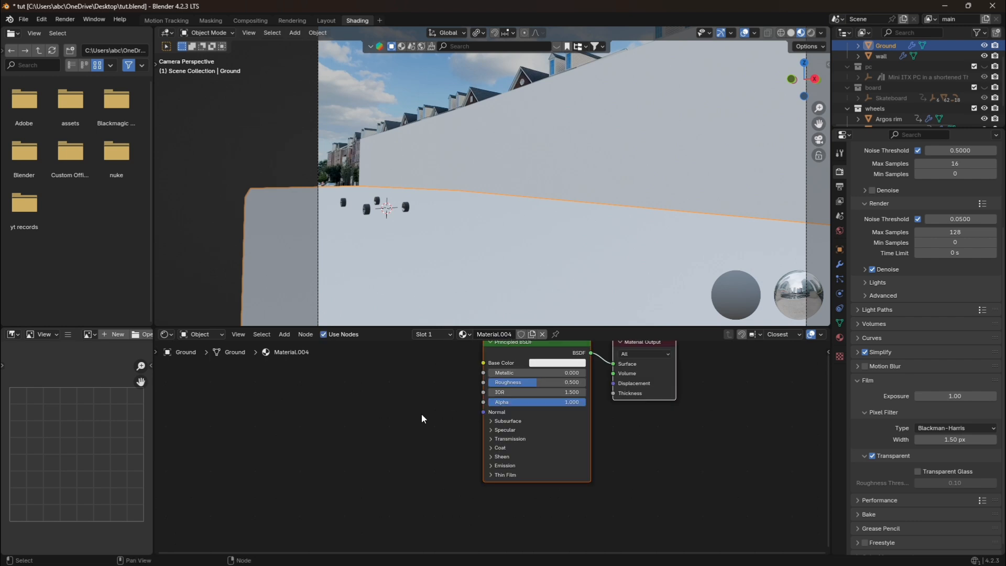
Add an Image Sequence texture with all scooter PNG frames from D:\img seq and connect its Color output to the Ground material's Base Color.
mouse_move(451, 560)
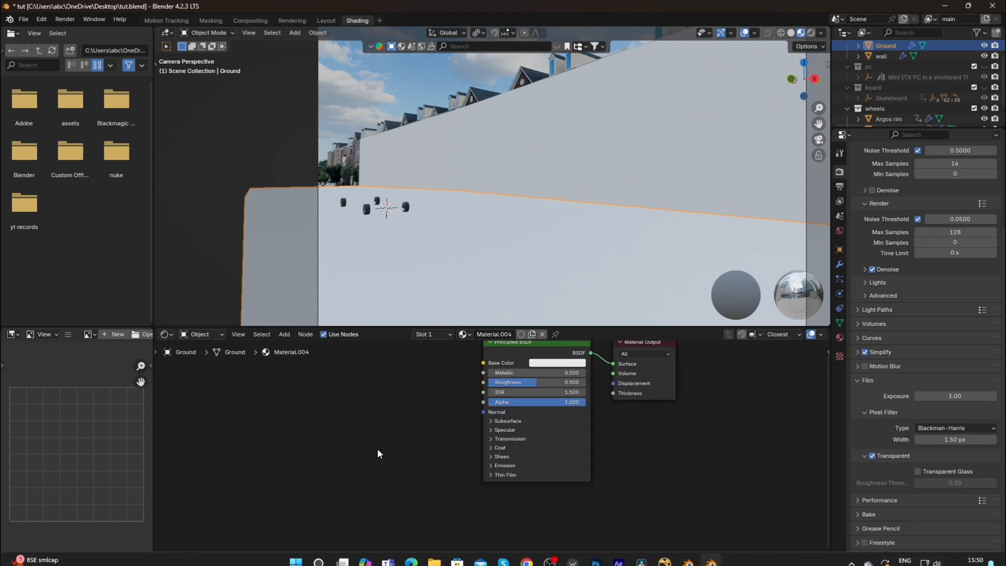
key("shift+a")
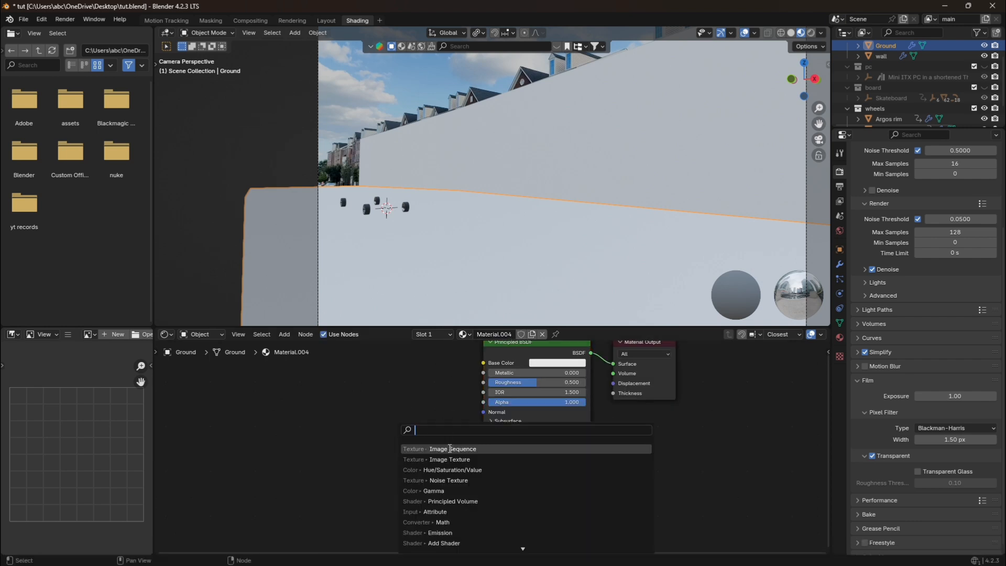
left_click(449, 448)
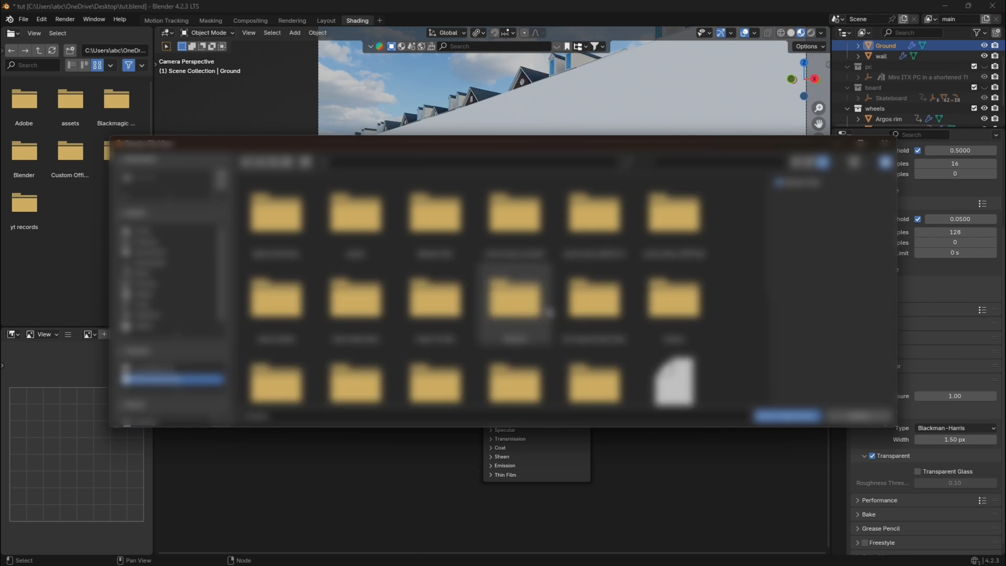
scroll(351, 293, "down", 2)
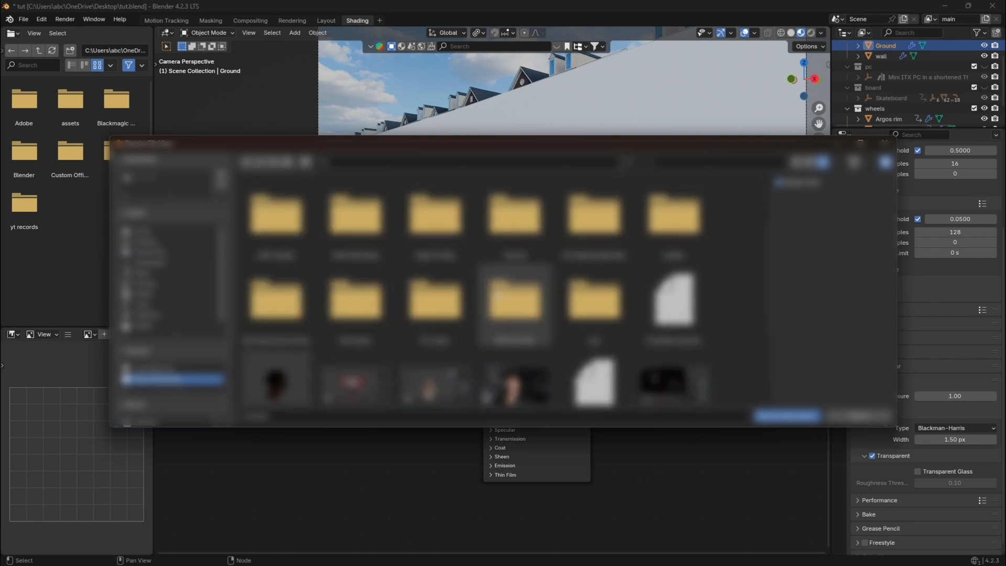
double_click(497, 294)
left_click(293, 240)
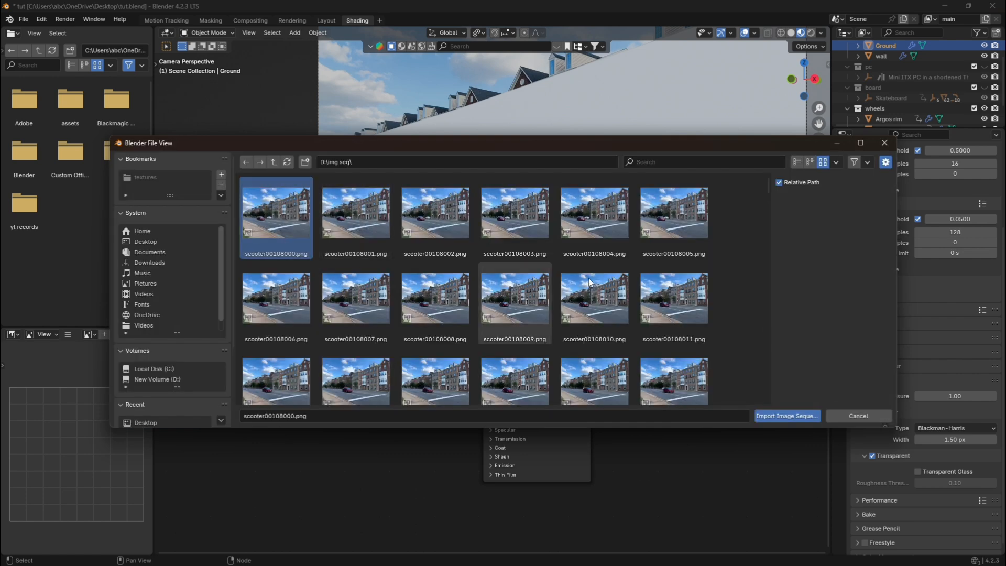
key("a")
left_click(770, 417)
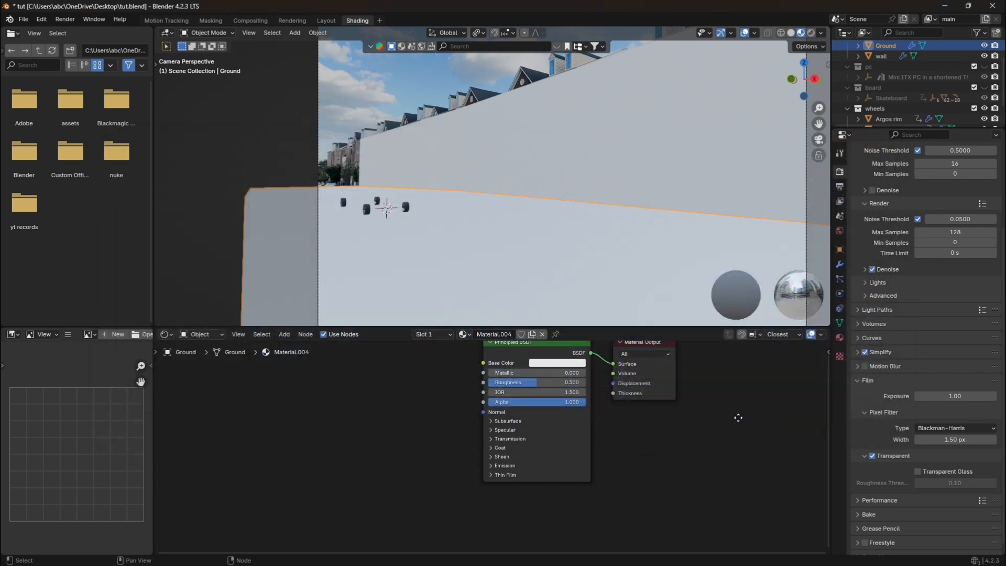
left_click(416, 455)
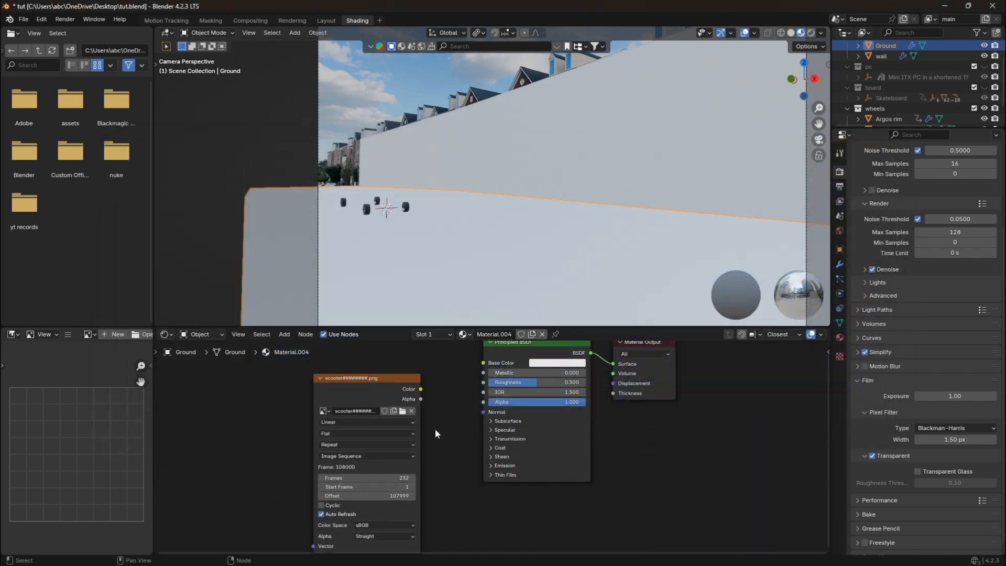
left_click_drag(422, 391, 485, 363)
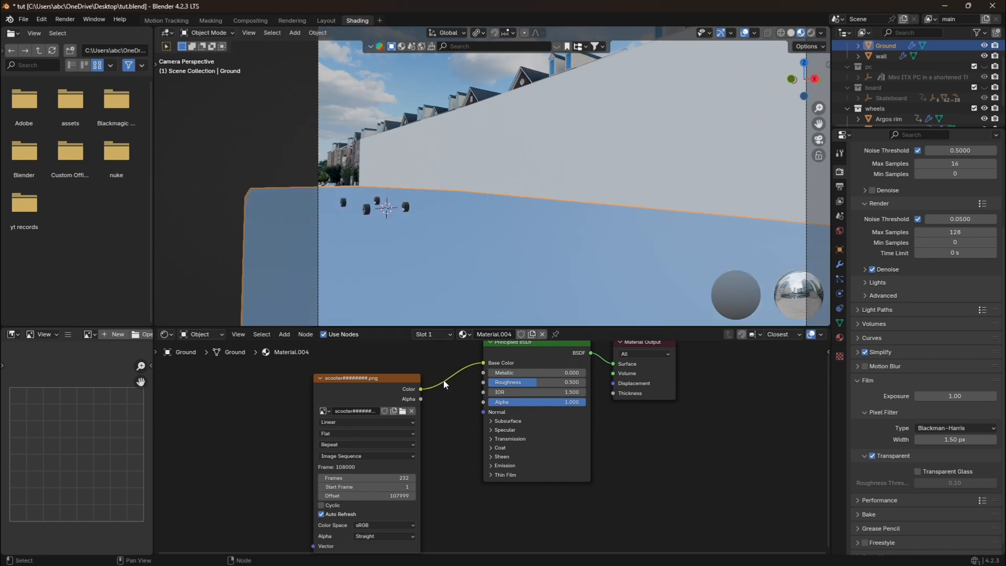
Add Texture Coordinate and Mapping nodes to the Ground's image sequence texture and feed the Mapping vector from Window coordinates.
left_click(376, 401)
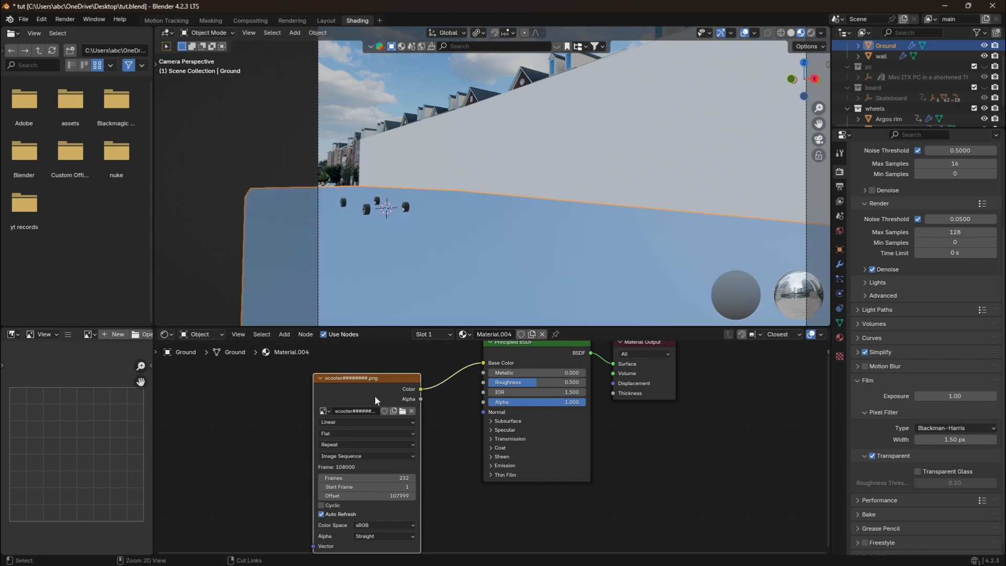
key("ctrl+t")
scroll(247, 468, "down", 1)
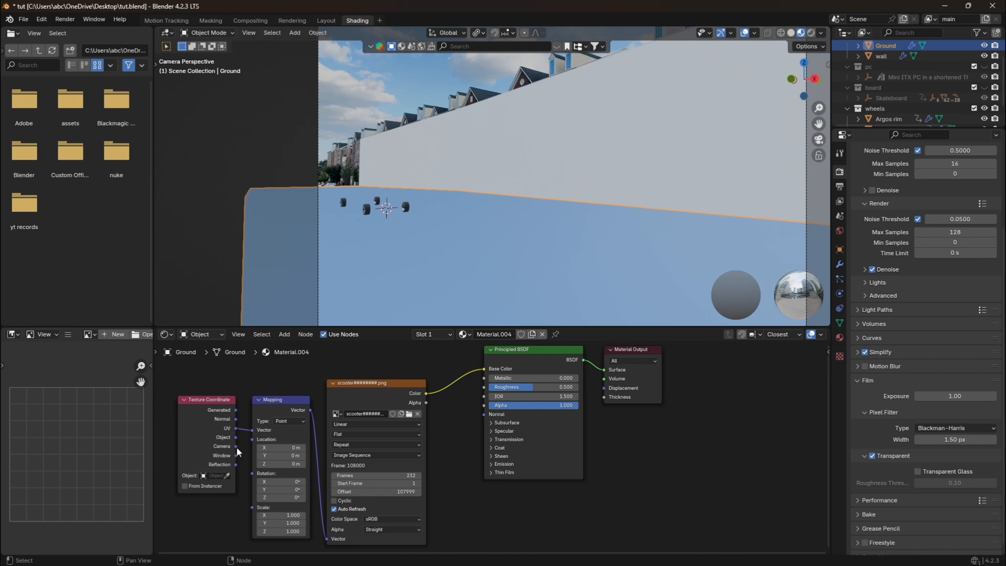
left_click_drag(236, 446, 253, 428)
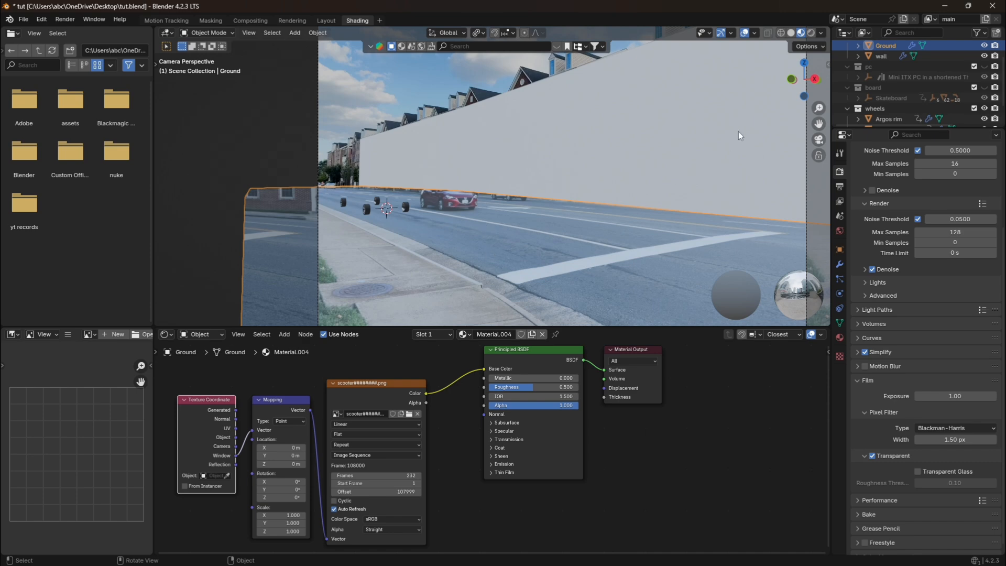
left_click_drag(795, 84, 807, 113)
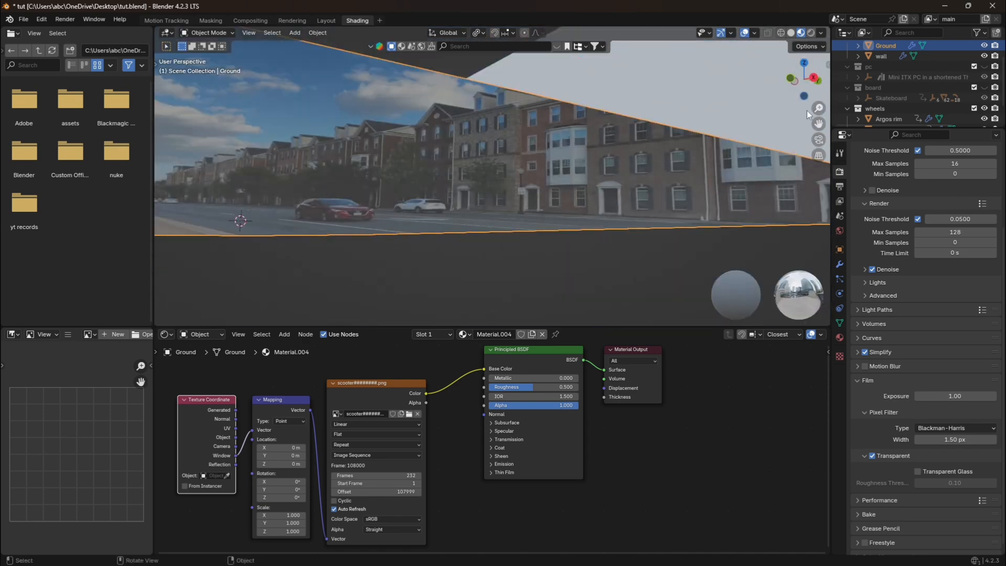
left_click(819, 140)
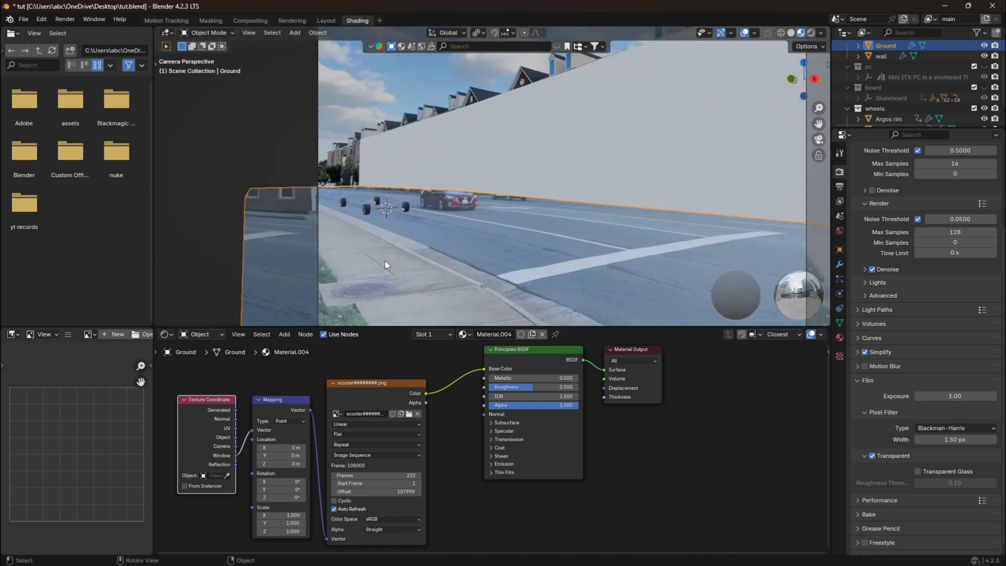
Set the Ground material's Roughness to 1.000 and its specular IOR Level to 0.000.
left_click(266, 168)
left_click(438, 250)
left_click_drag(543, 388, 593, 388)
left_click(496, 431)
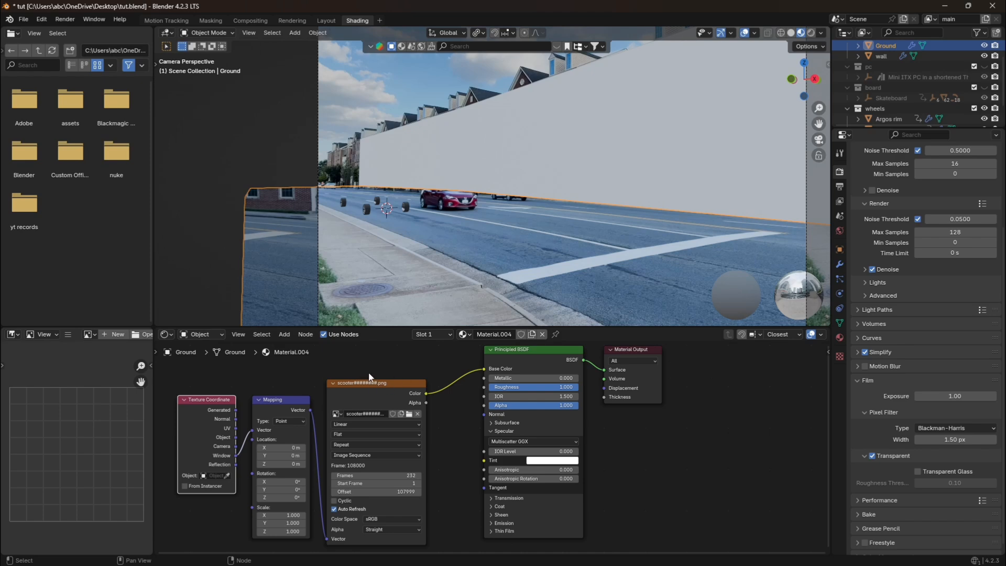
left_click(424, 368)
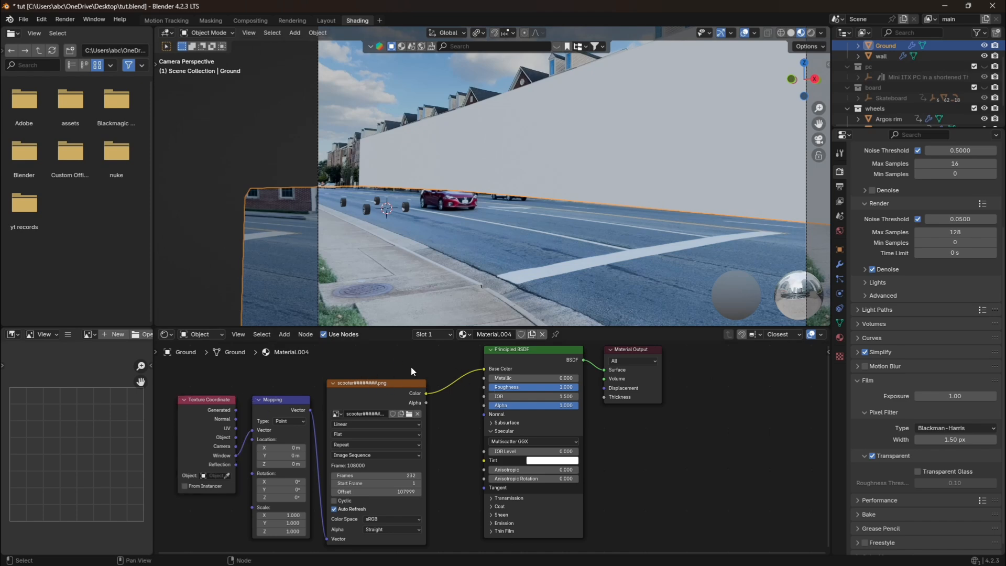
Copy the Ground's Texture Coordinate, Mapping and image sequence nodes into the wall material and connect the image Color to Base Color.
left_click_drag(184, 369, 373, 464)
right_click(373, 464)
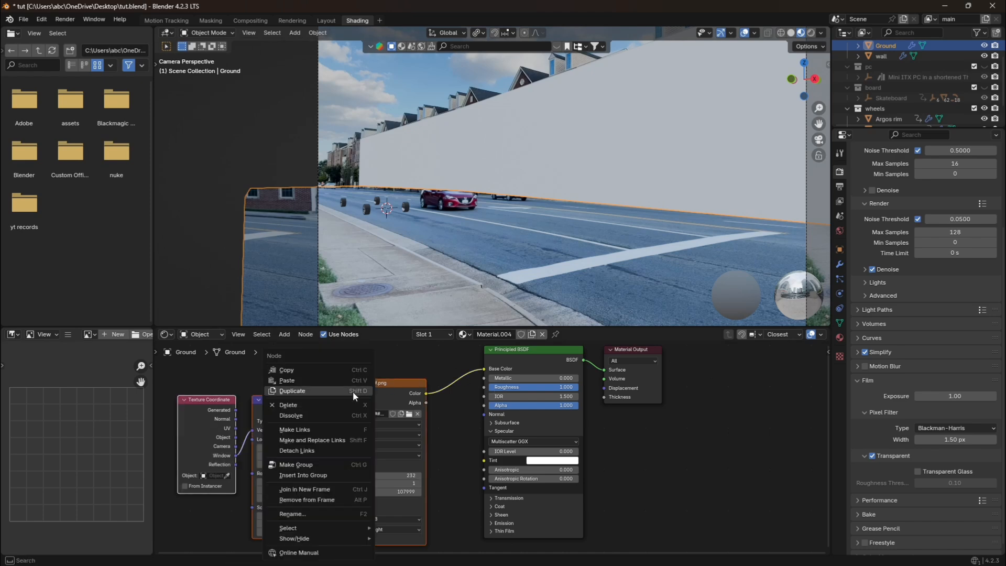
left_click(328, 370)
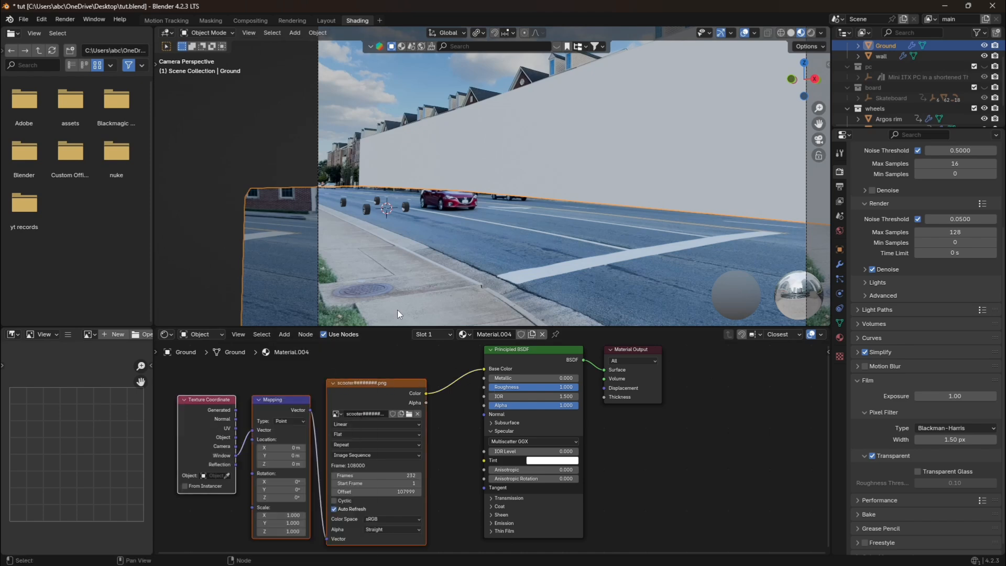
left_click(507, 172)
left_click(377, 398)
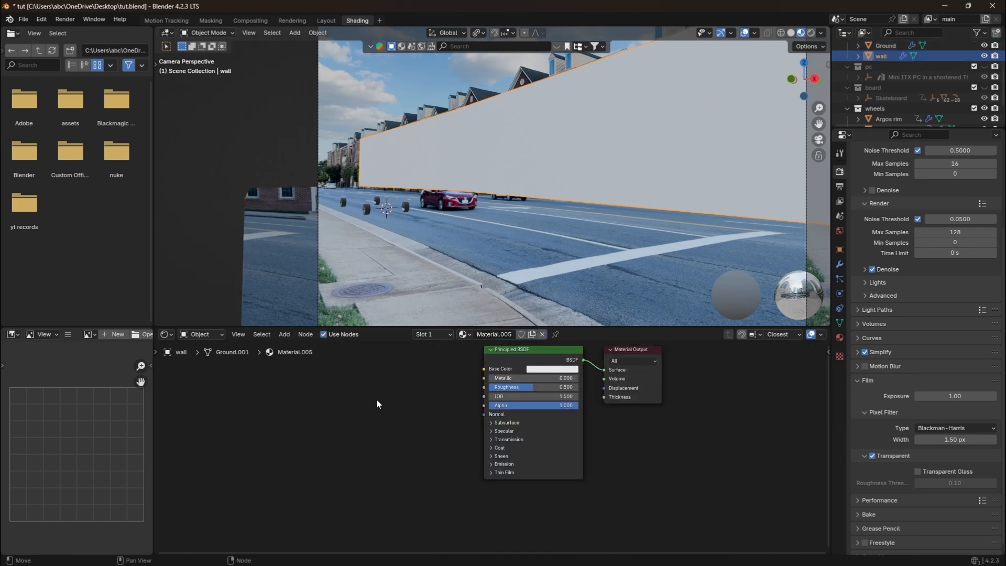
key("ctrl+v")
left_click_drag(403, 355, 354, 385)
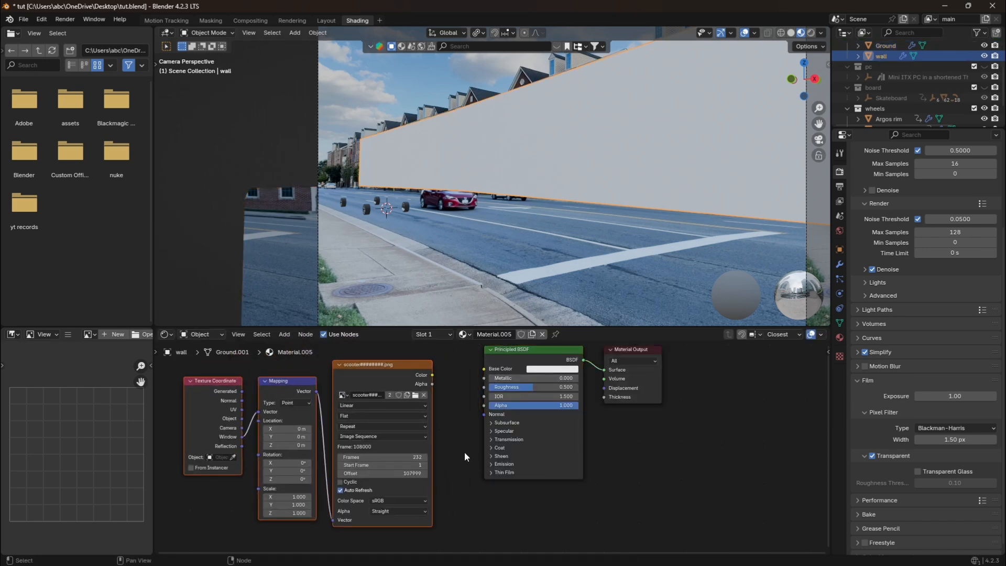
left_click_drag(432, 375, 577, 388)
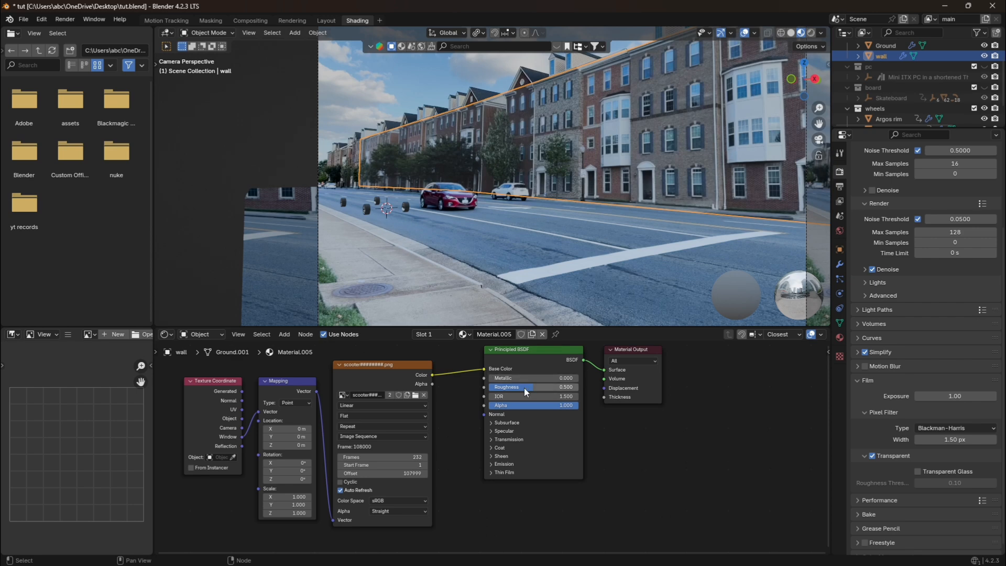
Set the wall material's Roughness to 1.000 and lower its specular IOR Level to the minimum, as on the Ground.
left_click(502, 431)
left_click_drag(538, 454, 492, 454)
scroll(525, 116, "down", 2)
left_click(314, 127)
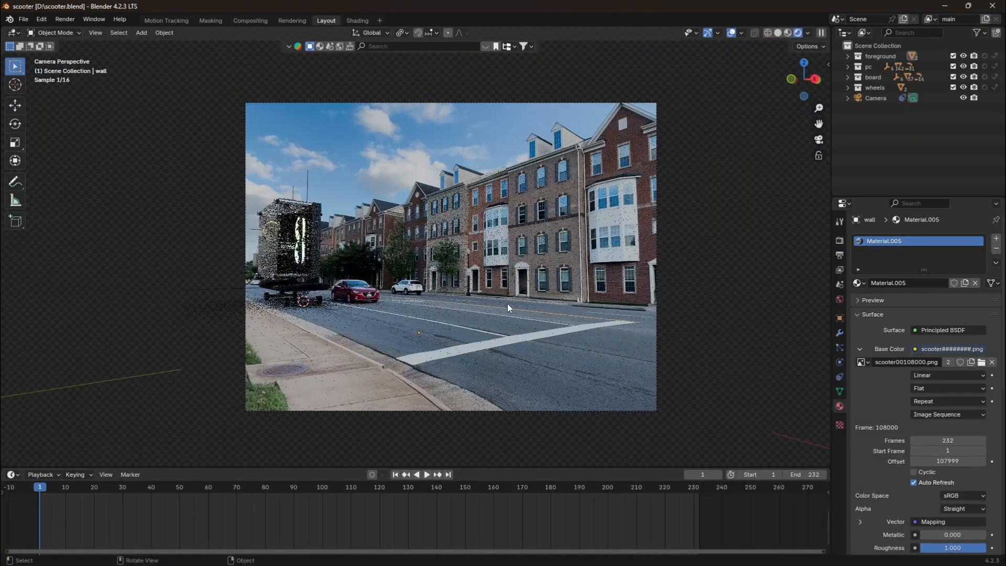
Examine the PC and skateboard in the rendered camera view, along with the World and render settings.
scroll(202, 395, "up", 7)
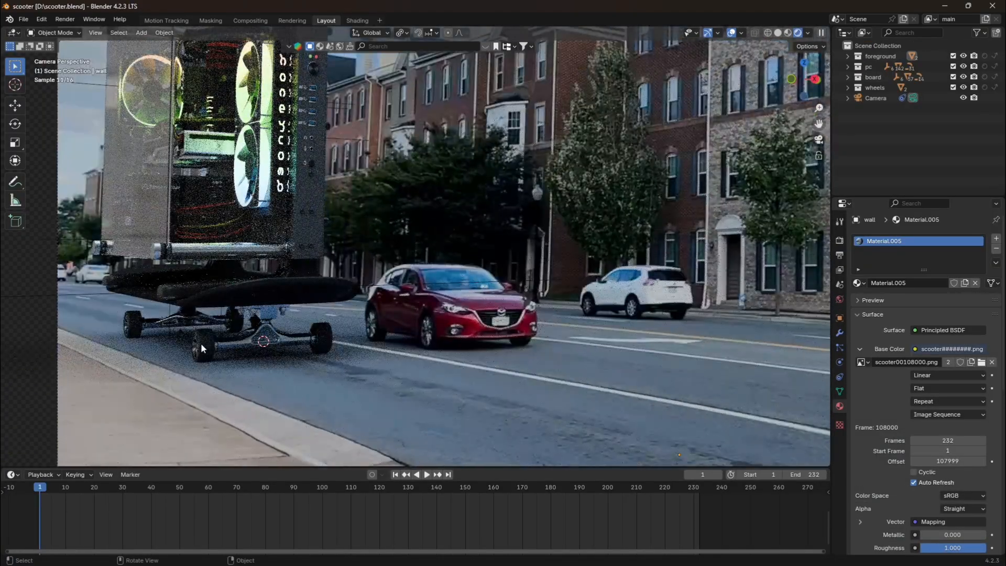
scroll(200, 342, "down", 4)
scroll(312, 322, "up", 2)
left_click(840, 299)
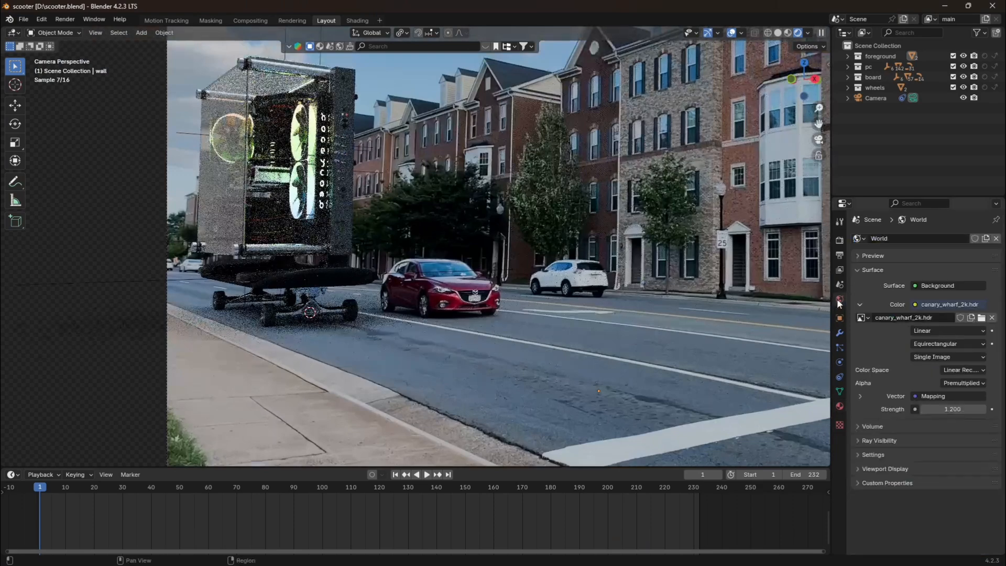
left_click(840, 240)
scroll(769, 239, "down", 2)
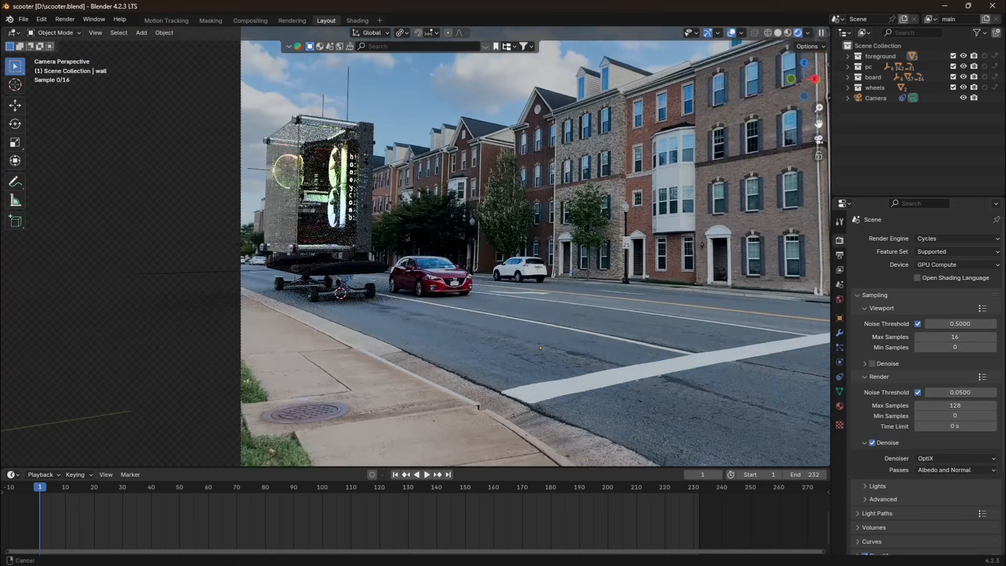
scroll(706, 205, "down", 3)
left_click_drag(819, 124, 831, 84)
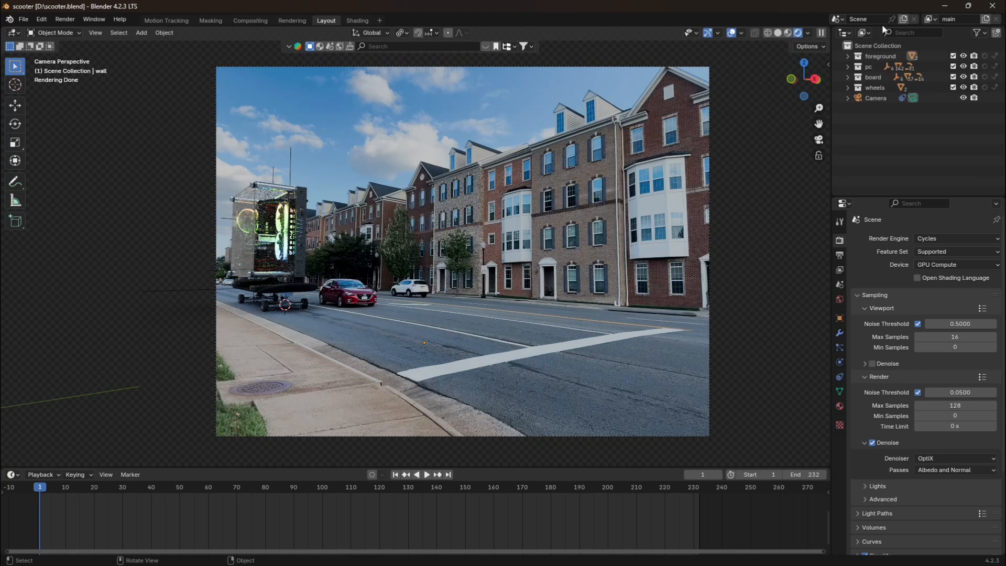
Try the rendered view without the Ground plane by deleting it, and undo the deletion.
left_click(402, 375)
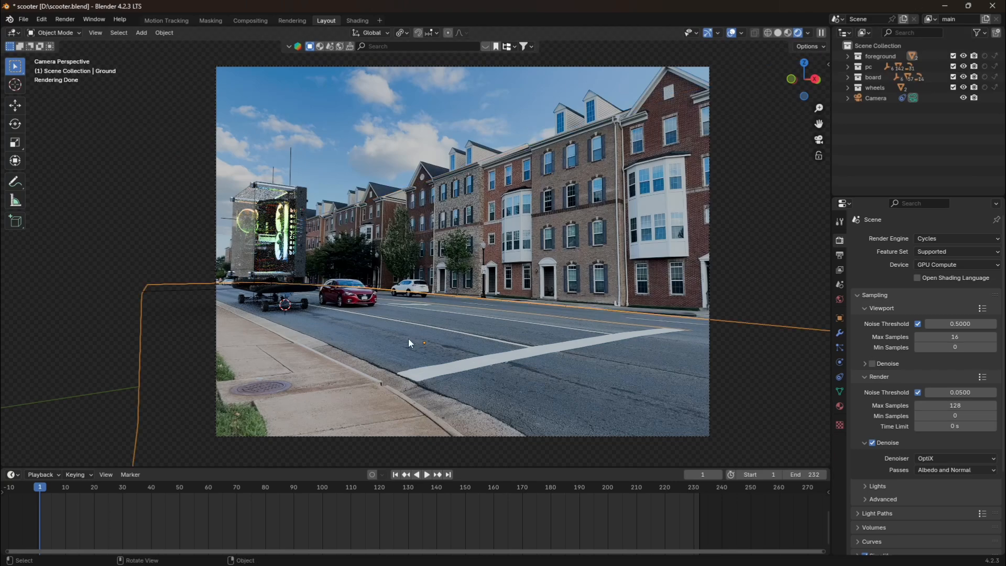
key("Delete")
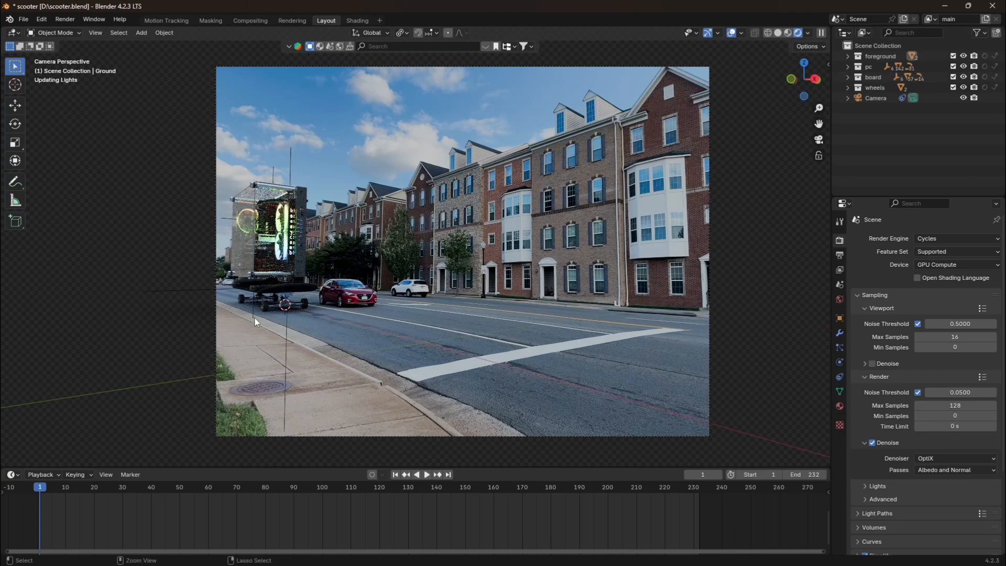
key("ctrl+z")
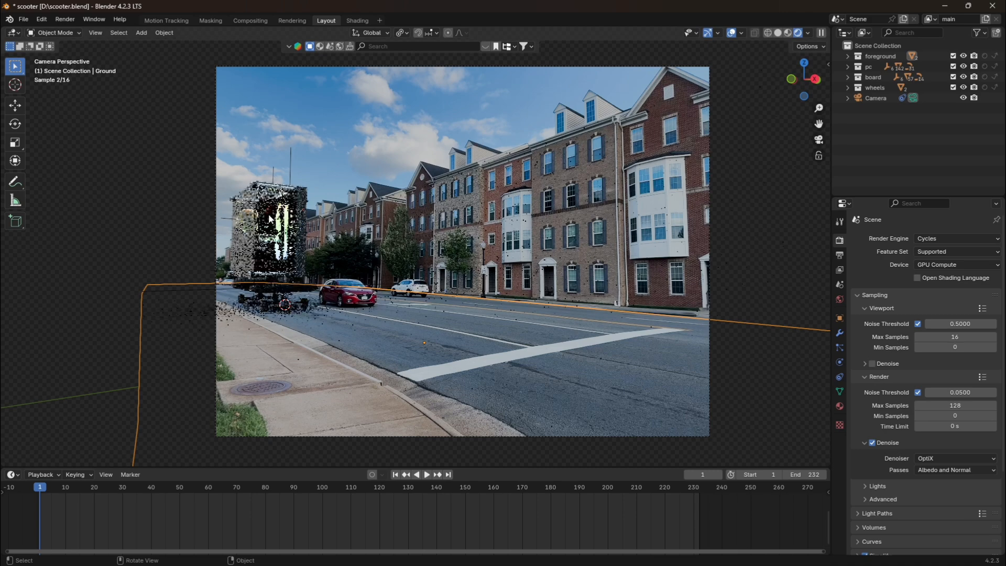
left_click(146, 219)
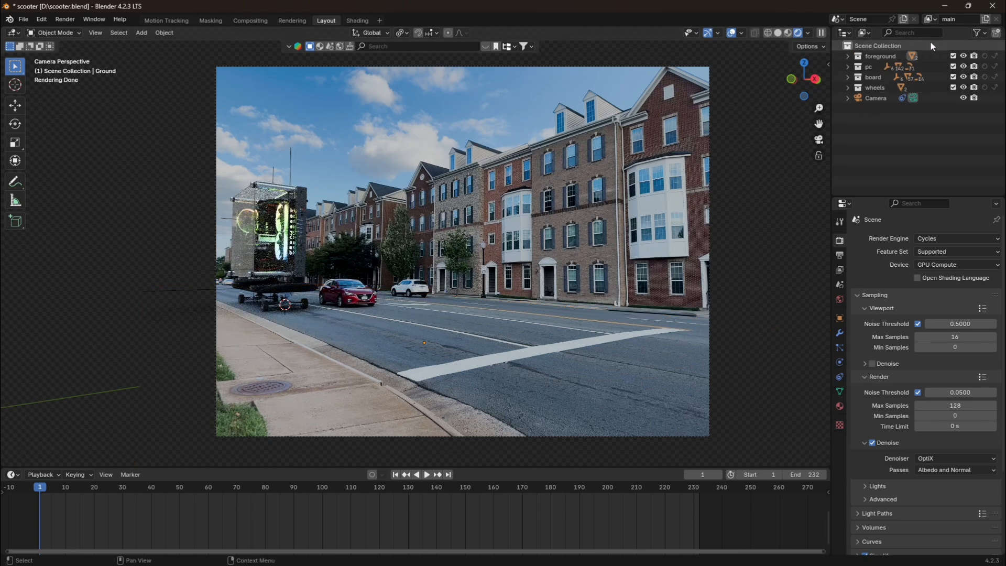
Check the outliner's restriction toggle filters and the Ground and wall objects inside the foreground collection.
left_click(979, 33)
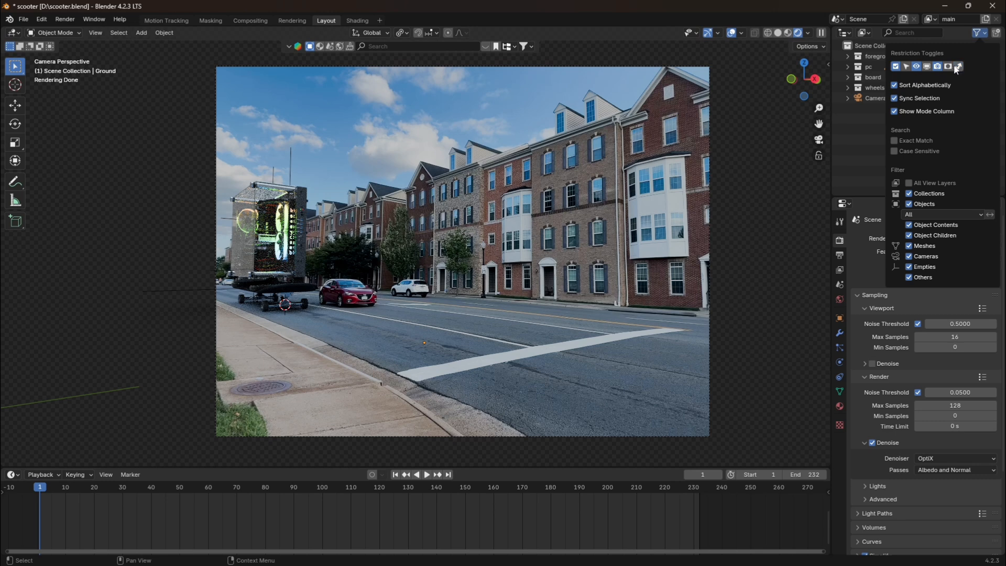
left_click(958, 68)
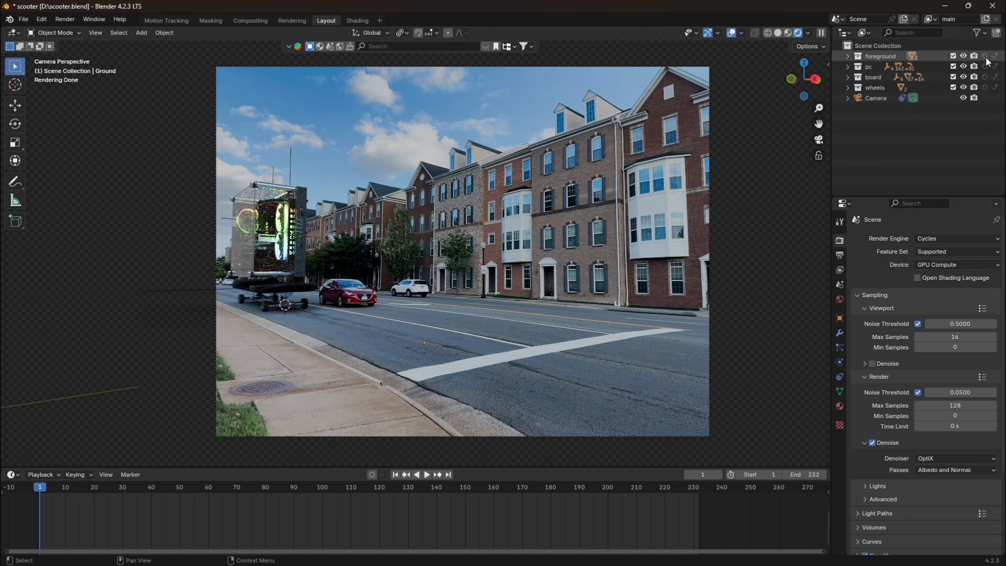
left_click(848, 56)
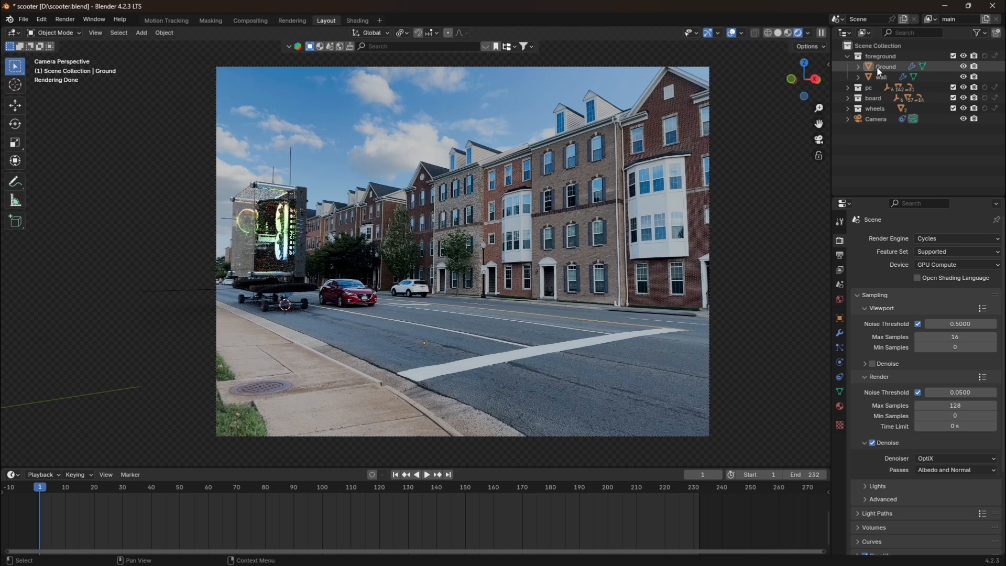
left_click(880, 76)
left_click(848, 55)
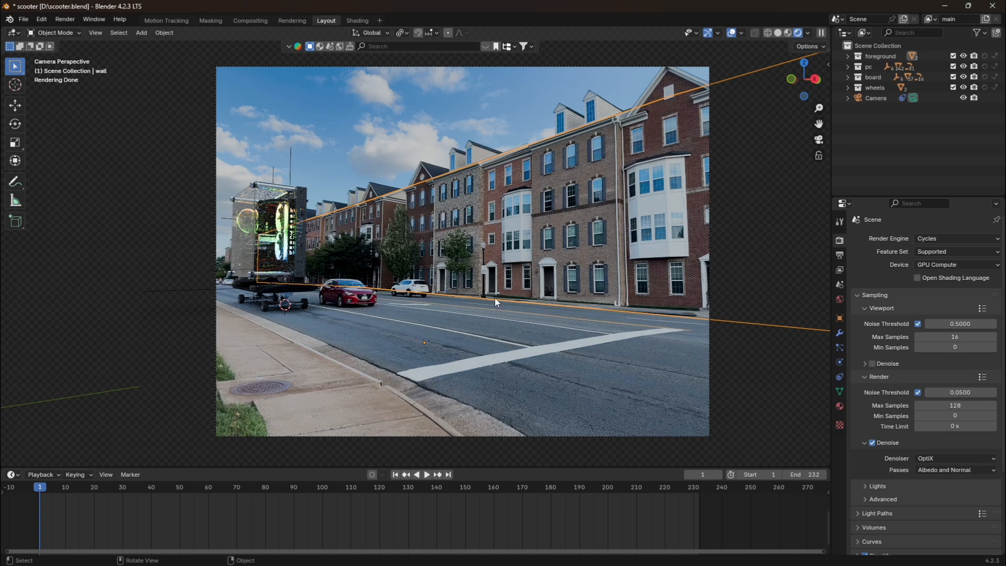
Set the foreground collection to Holdout in the main view layer, comparing the rendered view with it off and on.
left_click(985, 56)
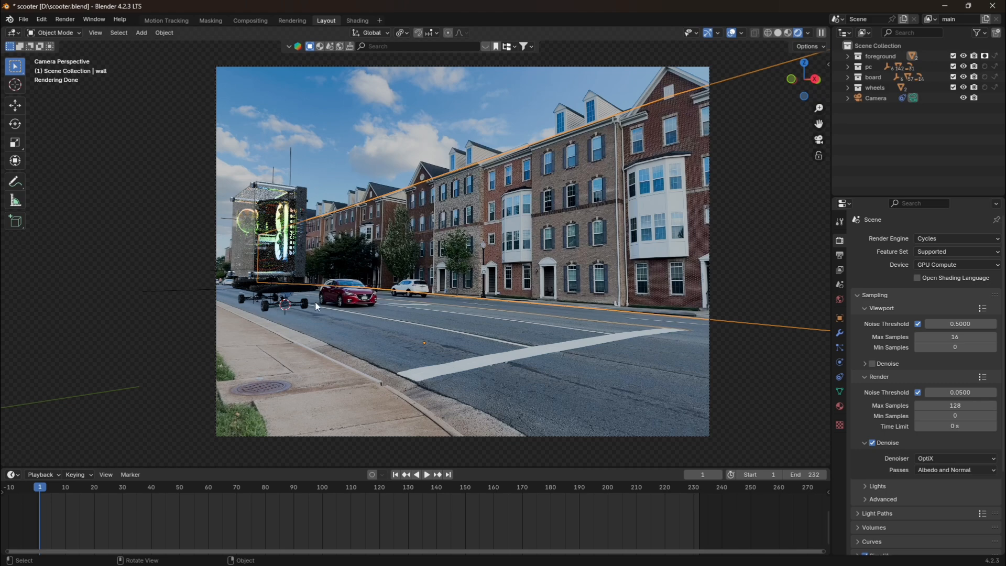
left_click(986, 56)
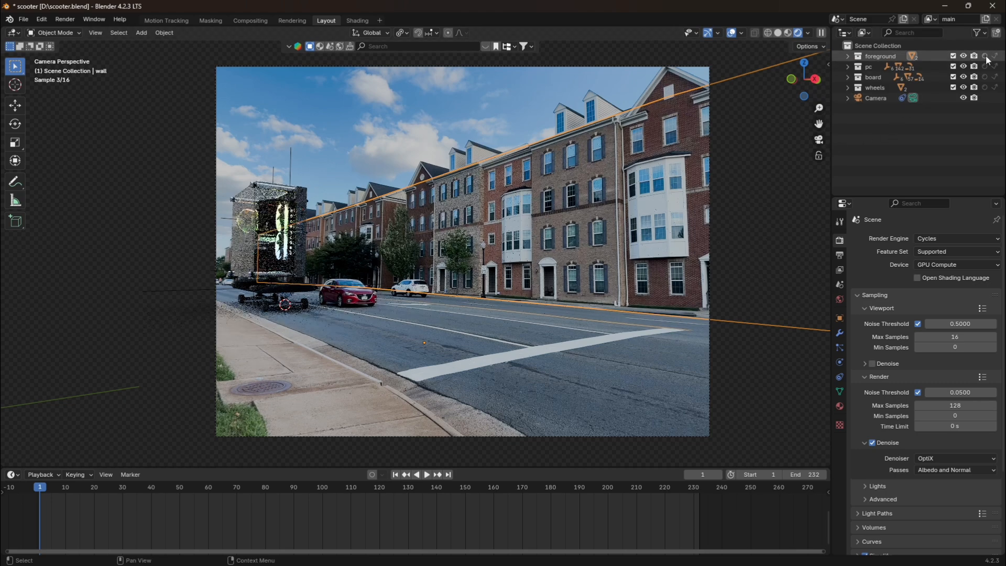
left_click(985, 56)
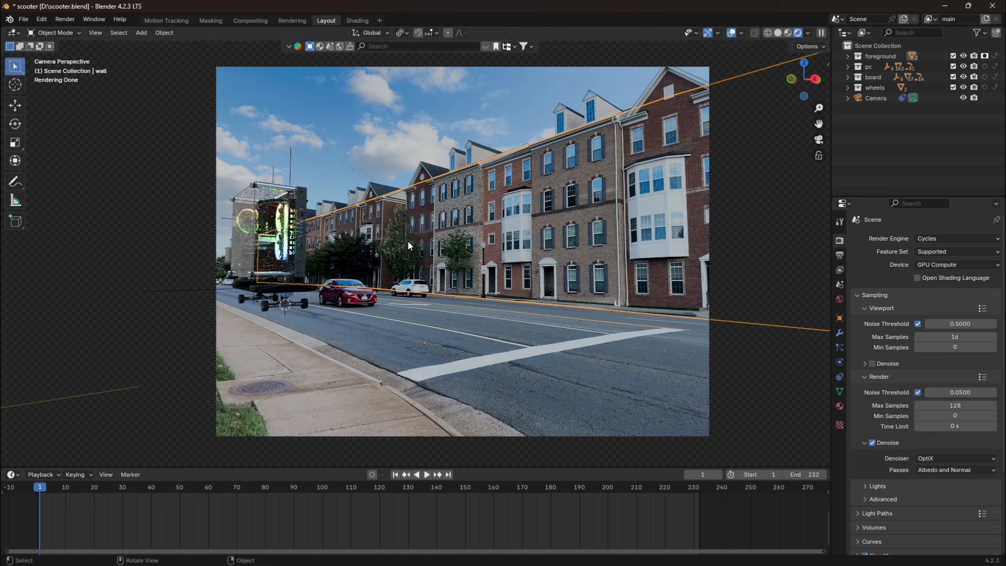
Add a new view layer named shadow while in Solid shading, and return the viewport to Rendered shading.
left_click(779, 33)
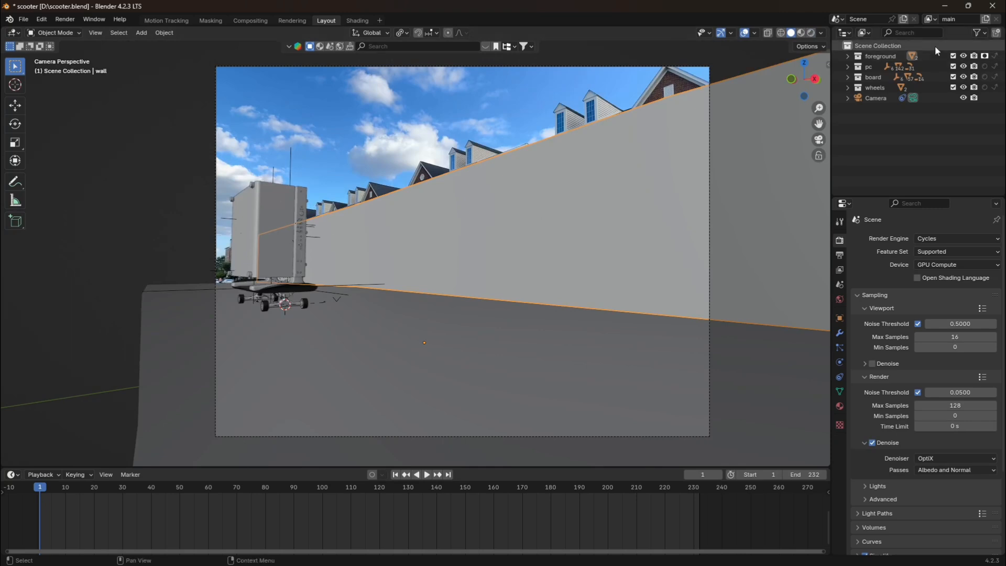
left_click(985, 20)
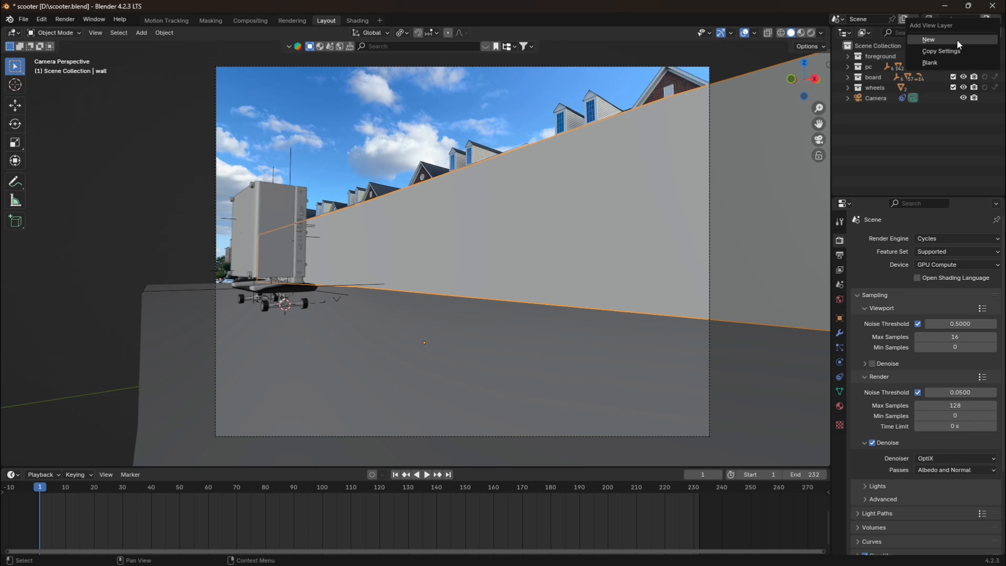
left_click(957, 39)
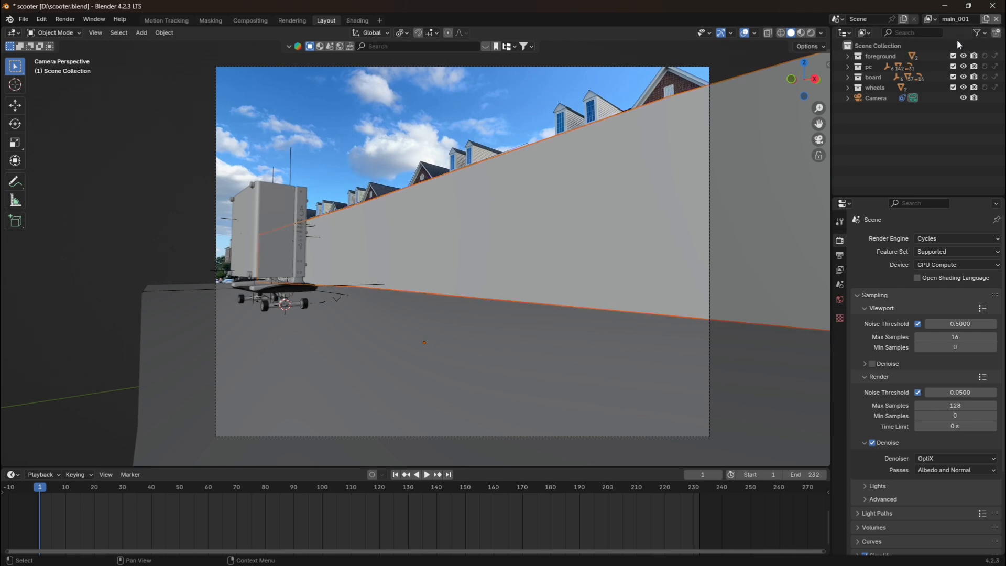
key("BackSpace")
left_click(811, 34)
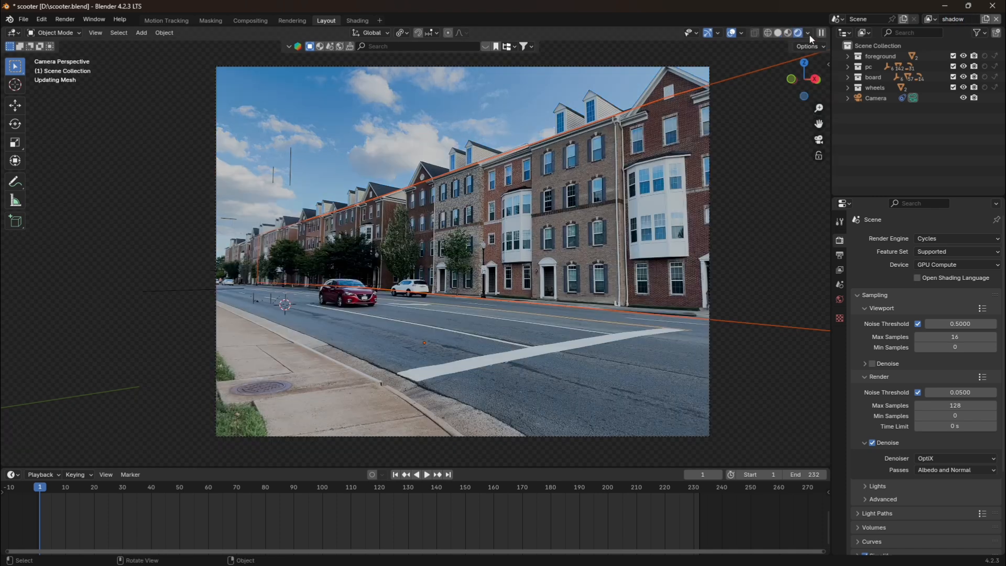
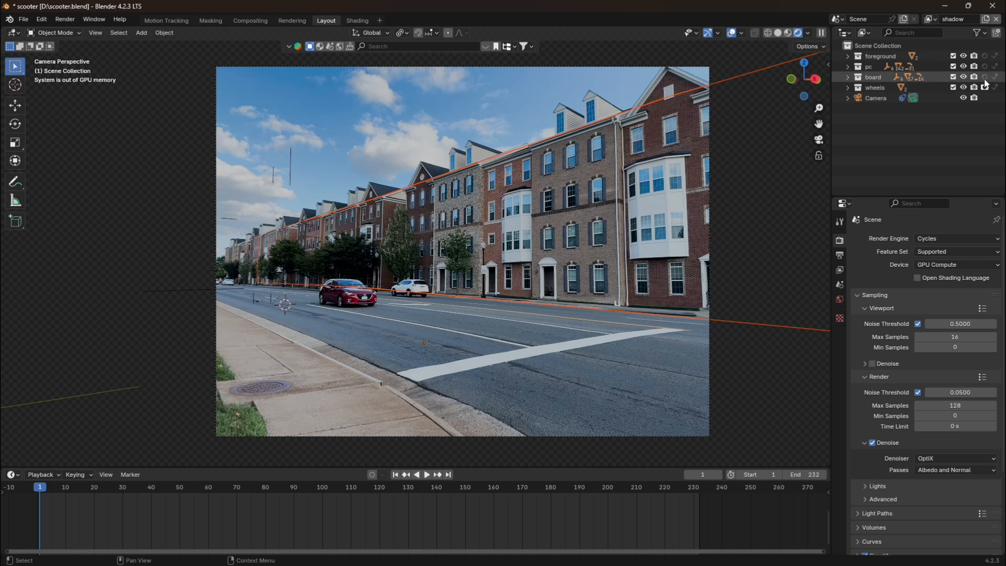
Set the board and pc collections to Holdout in the shadow view layer, and switch to the Compositing workspace.
left_click_drag(985, 77, 986, 67)
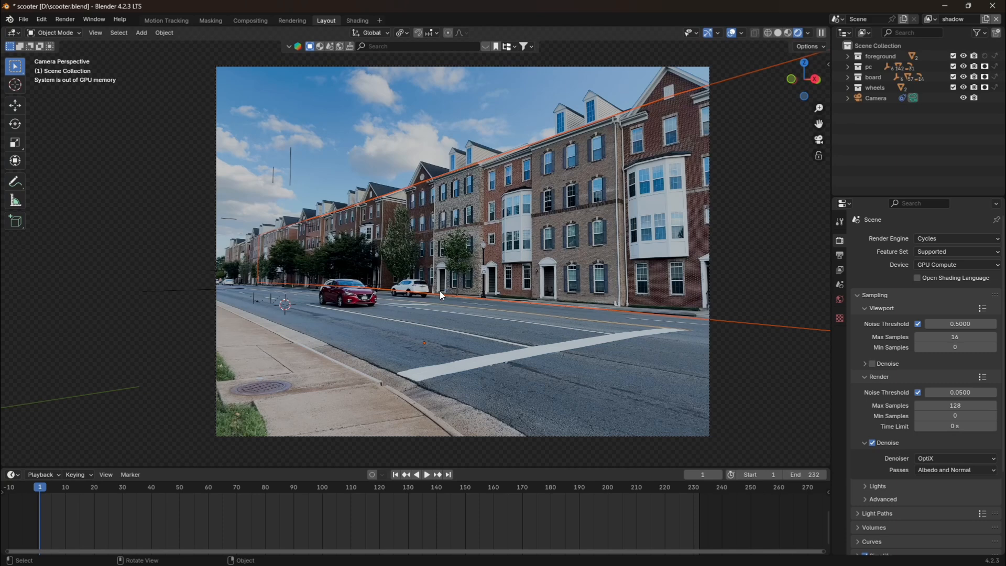
left_click(939, 150)
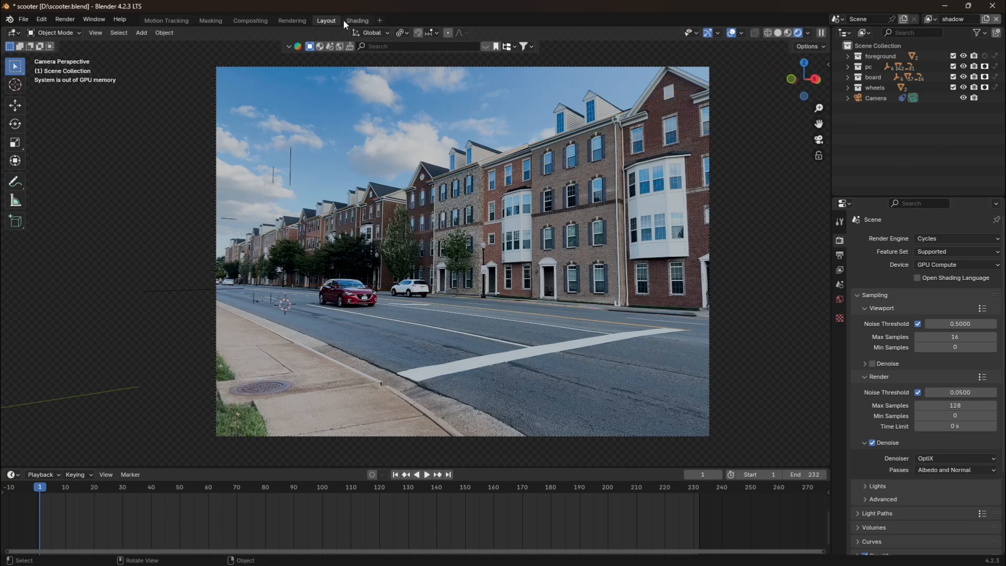
left_click(251, 21)
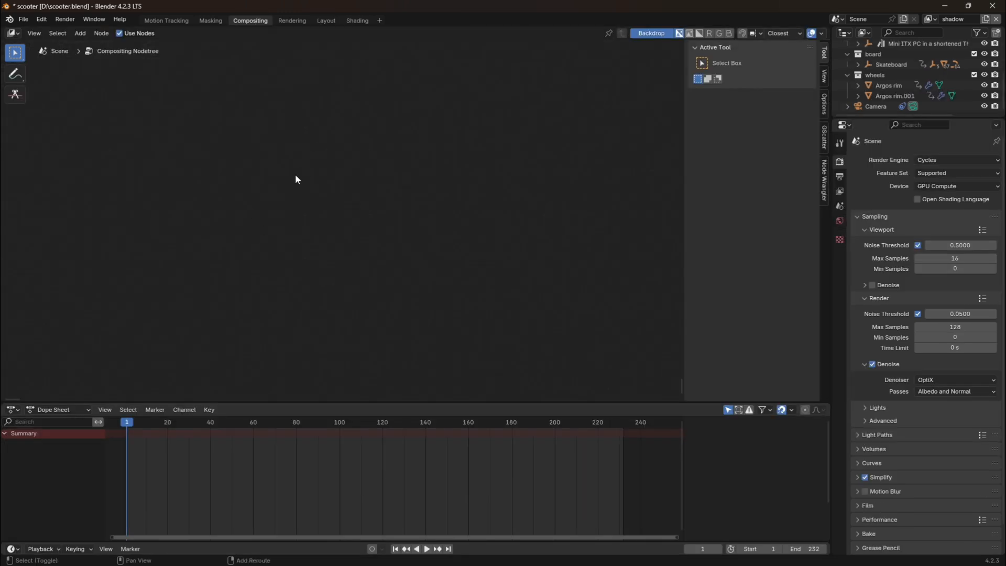
key("shift+a")
type("denoise")
key("Return")
right_click(355, 191)
Add a File Output node to the compositing node tree.
key("shift+a")
left_click(316, 191)
left_click(353, 219)
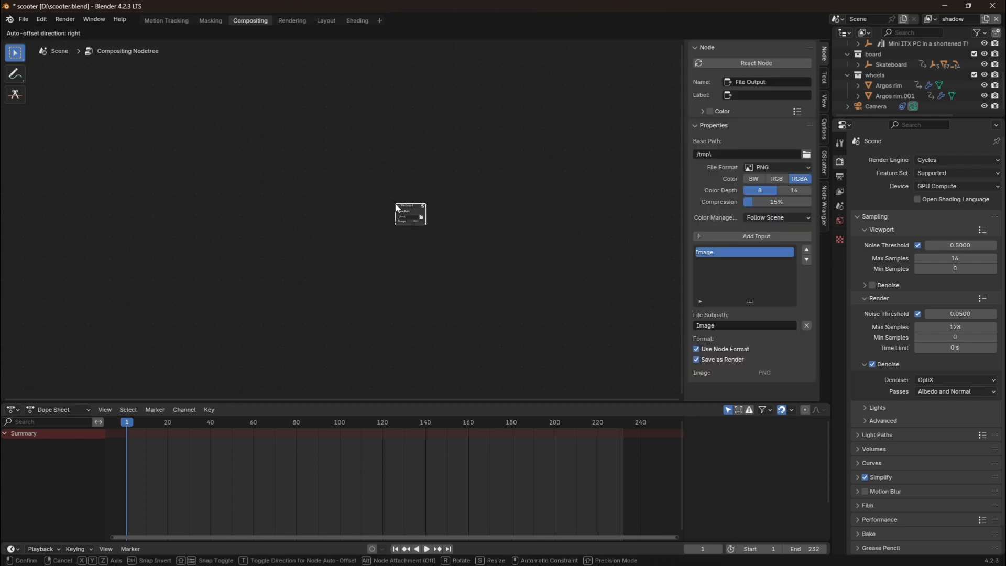
left_click(341, 210)
Add a Render Layers node for the main view layer, placed well ahead of the File Output node.
key("shift+a")
left_click(340, 210)
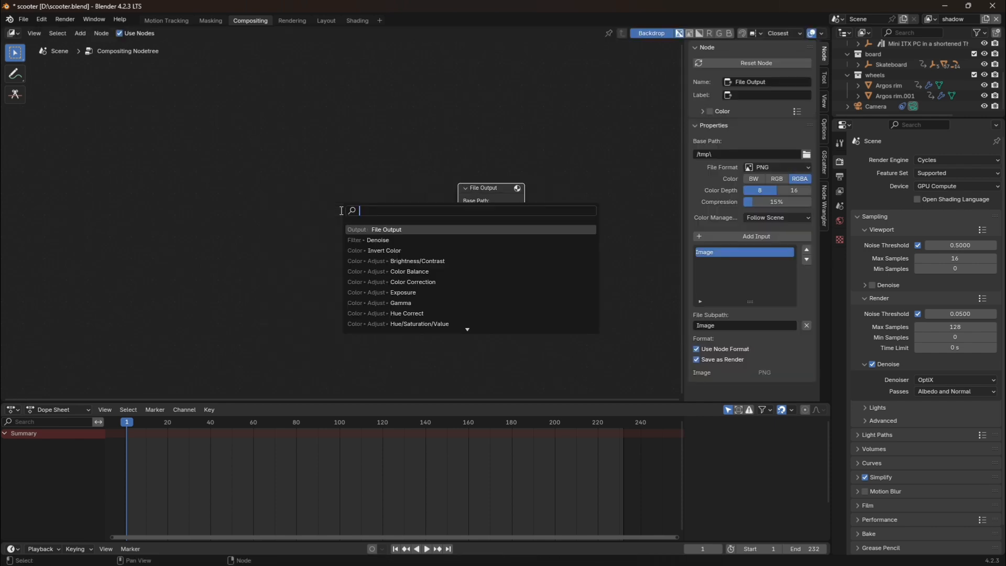
type("render")
key("Return")
left_click(215, 208)
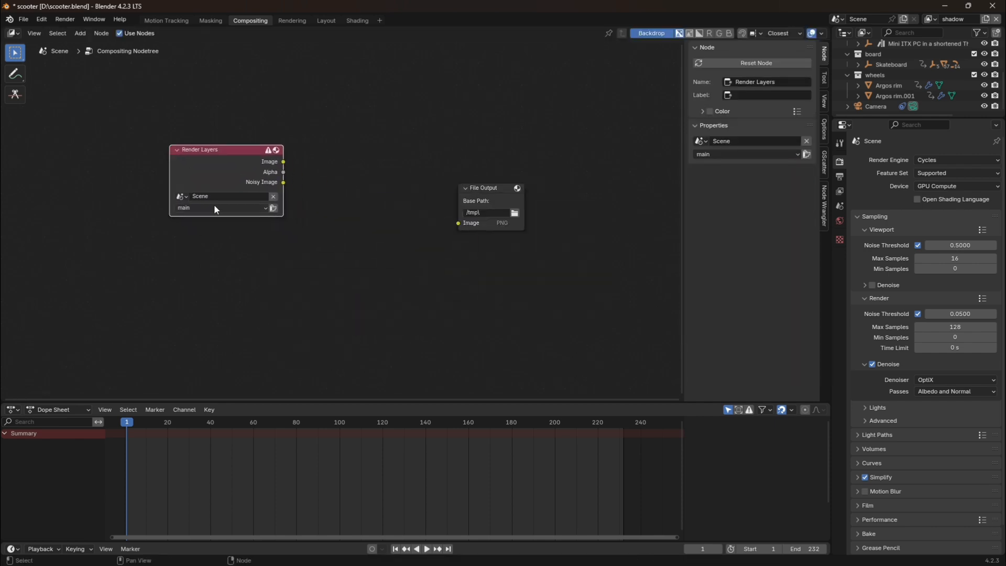
Duplicate the Render Layers node below the original and set the copy's view layer to shadow.
key("shift+d")
left_click(206, 252)
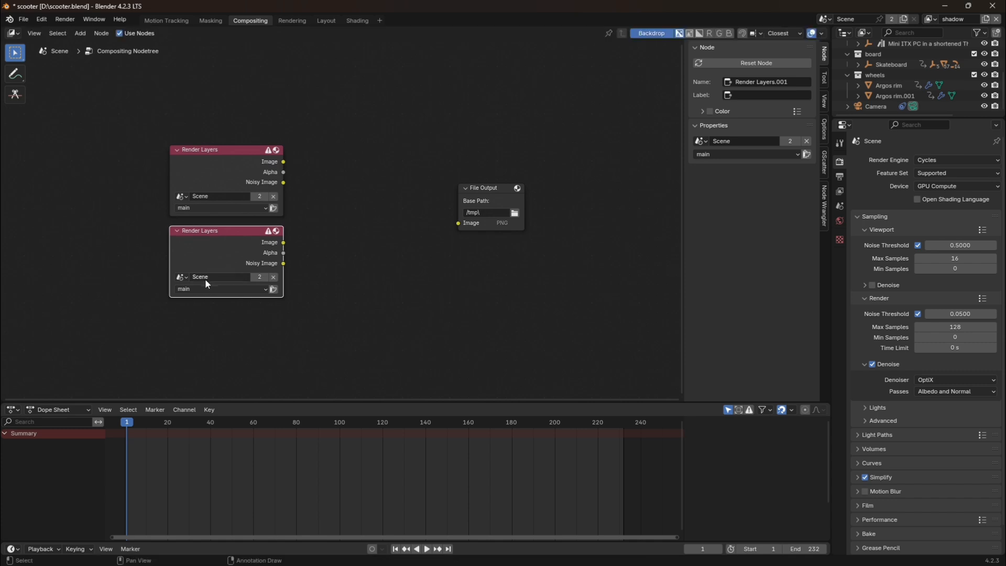
left_click(205, 289)
left_click(197, 319)
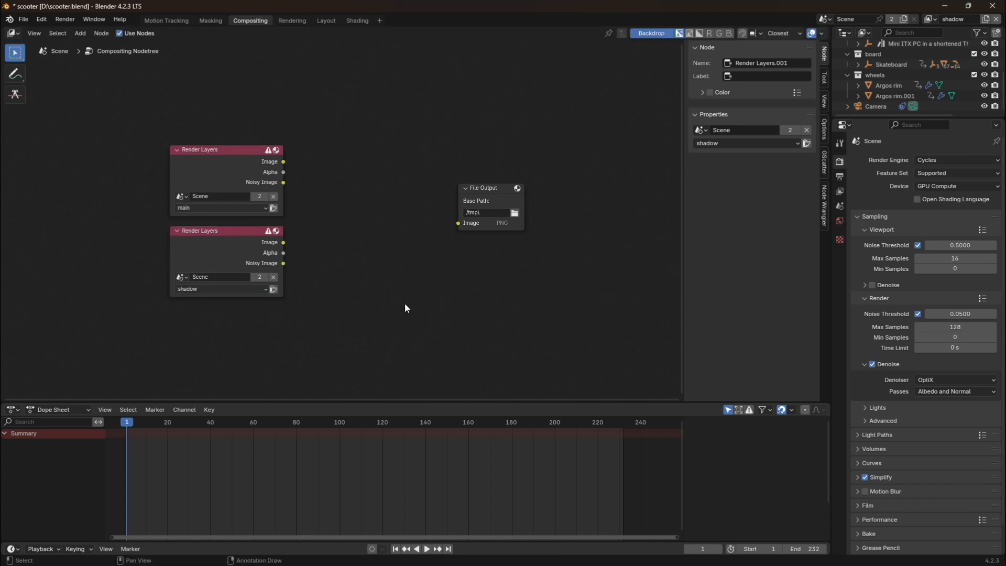
Add a second input to the File Output node, naming the new one shadow and the first one main.
left_click(501, 200)
left_click(752, 237)
double_click(728, 262)
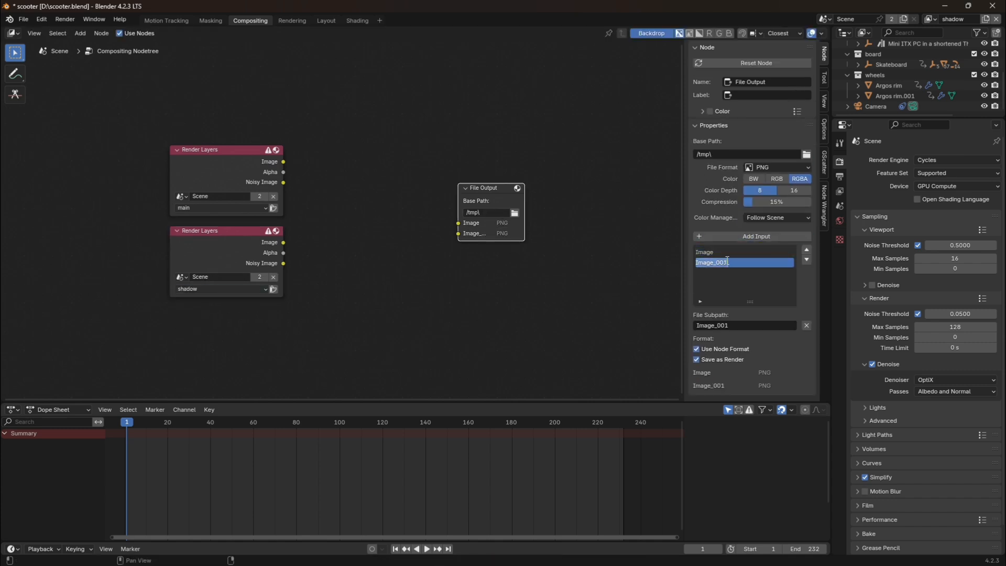
key("BackSpace")
key("Return")
left_click(708, 252)
double_click(708, 250)
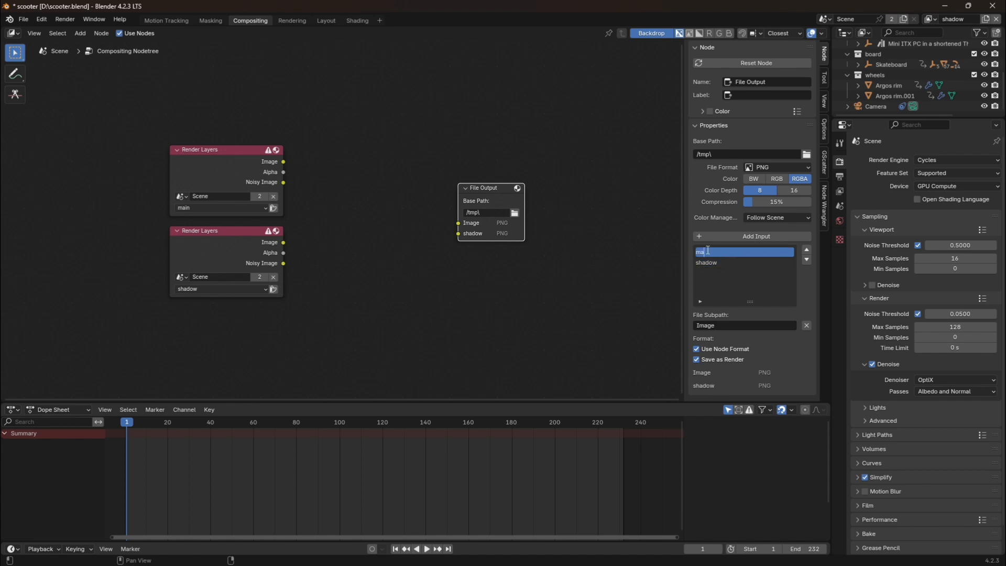
type("main")
key("Return")
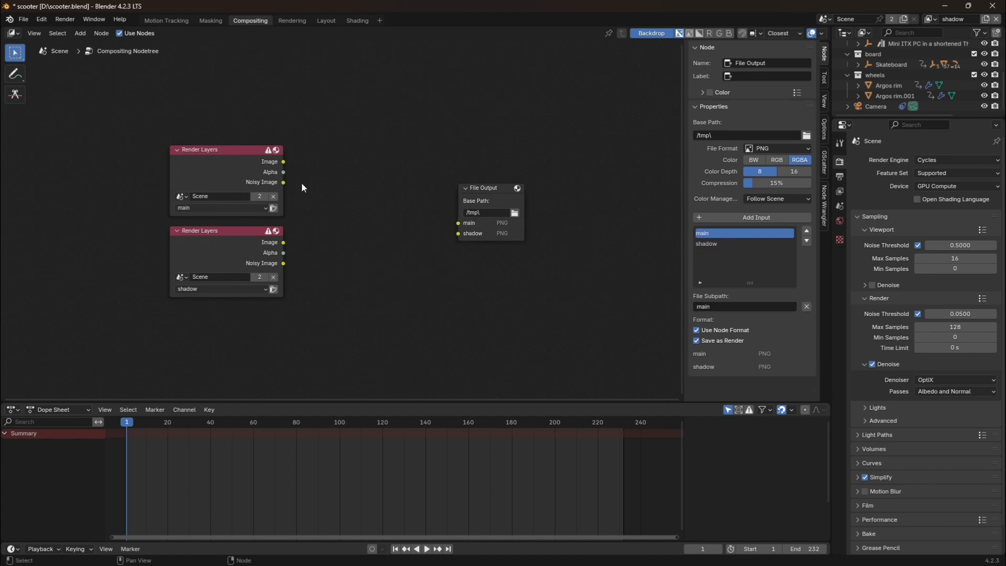
Connect the Image outputs of the main and shadow Render Layers nodes to the matching File Output inputs.
left_click_drag(283, 162, 458, 224)
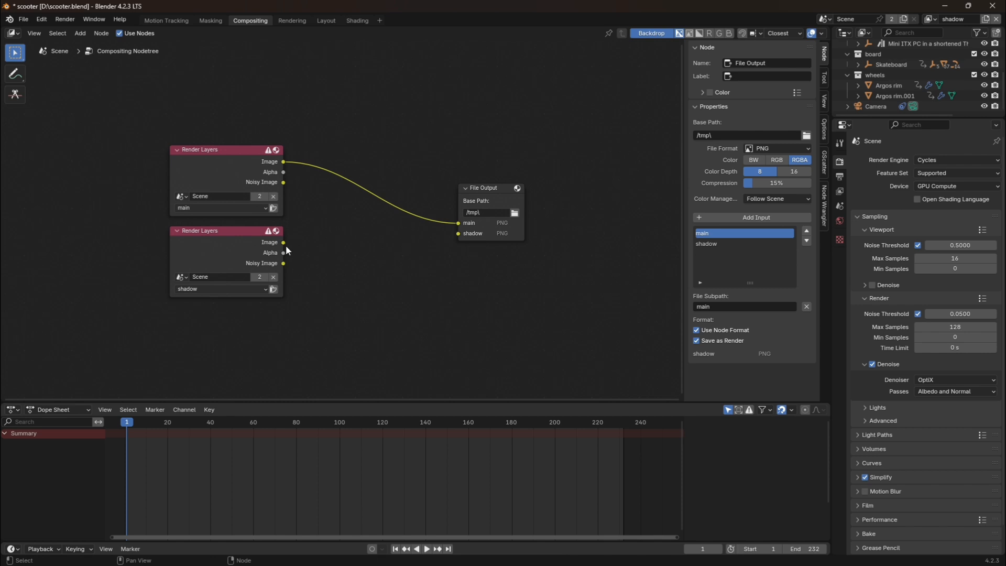
left_click_drag(283, 243, 458, 234)
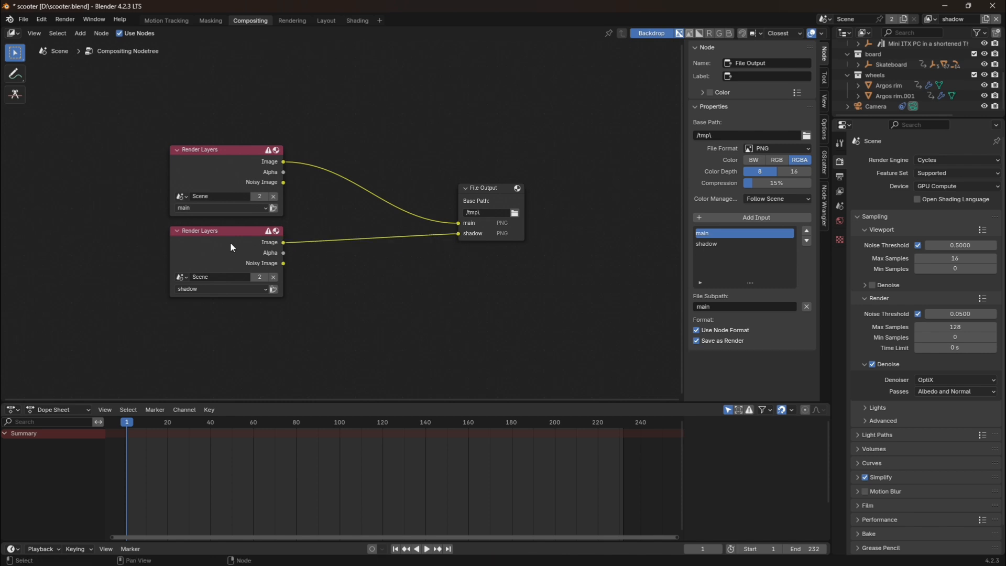
left_click(213, 240)
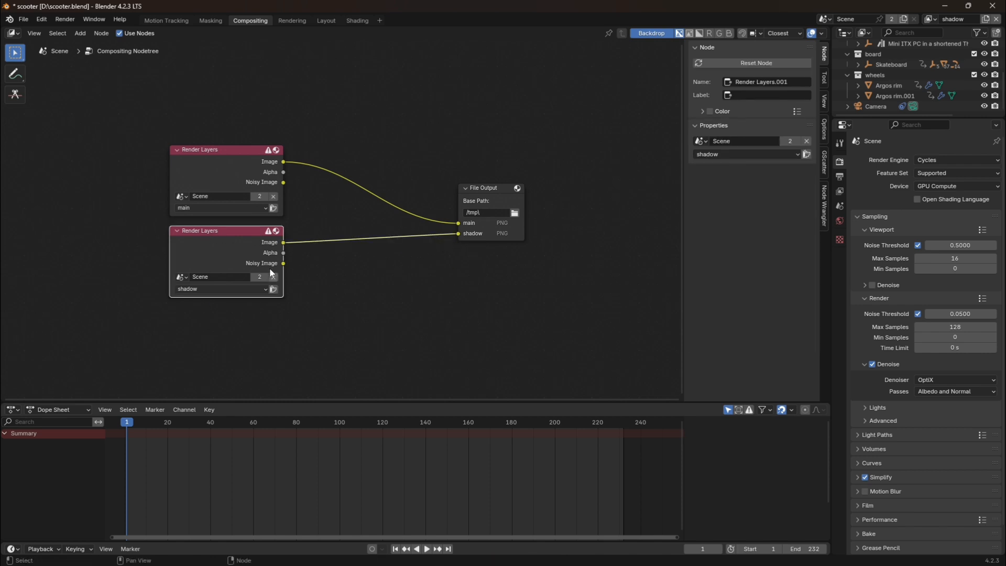
left_click(214, 184)
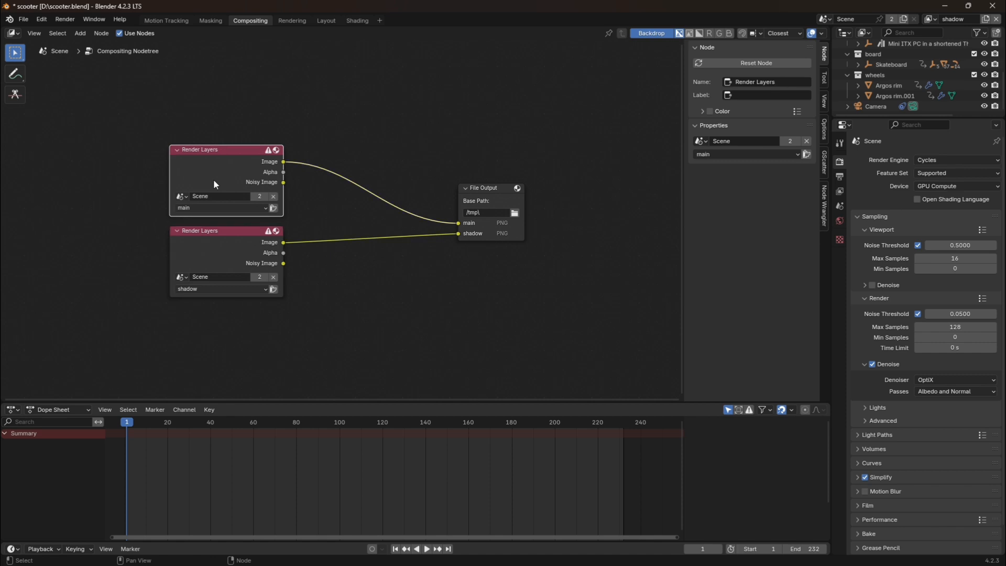
left_click(506, 203)
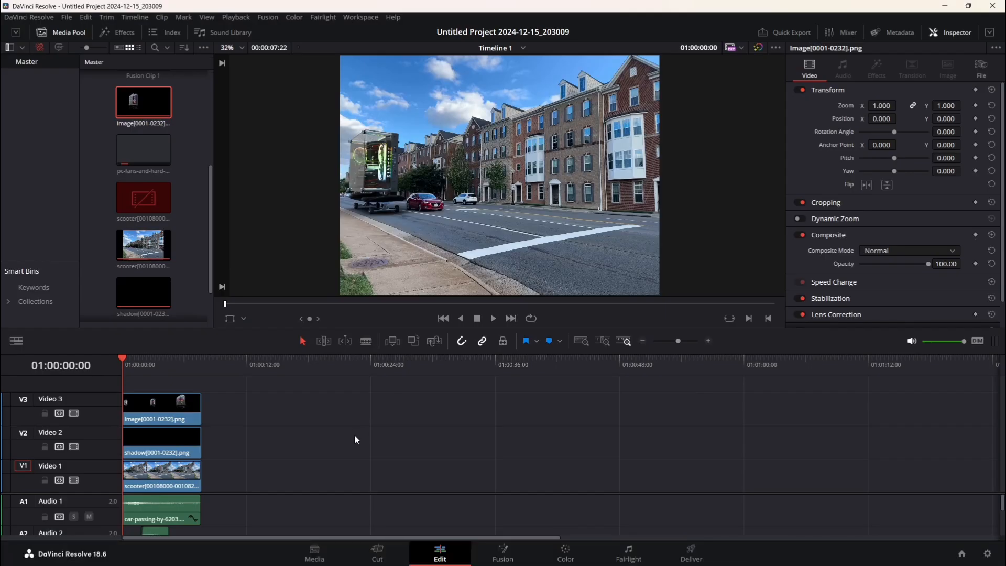
Switch to DaVinci Resolve and compare the Video 3 render alone, the Video 1 footage alone, and the footage with the Video 2 shadow.
left_click(73, 480)
left_click(74, 447)
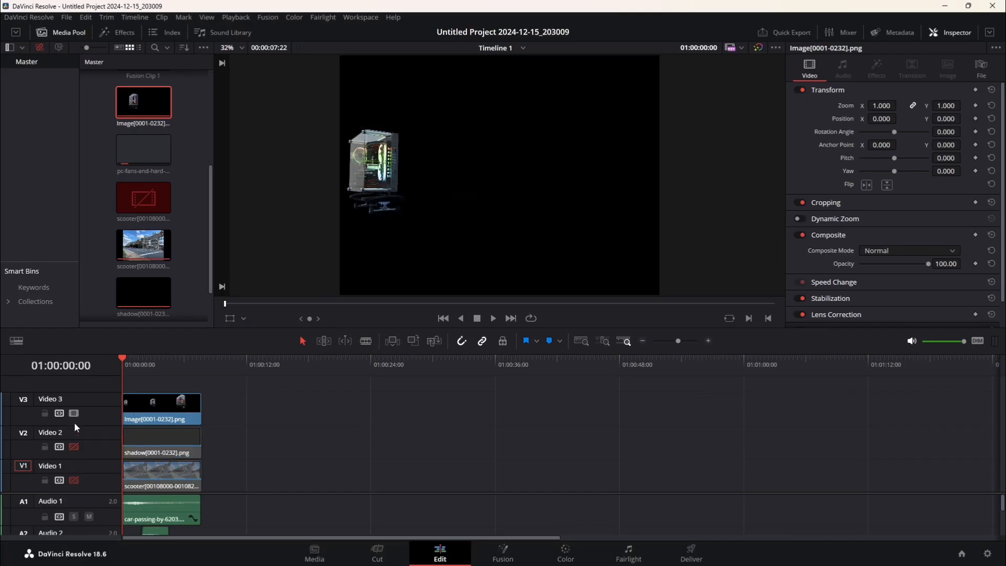
left_click(74, 414)
left_click(74, 480)
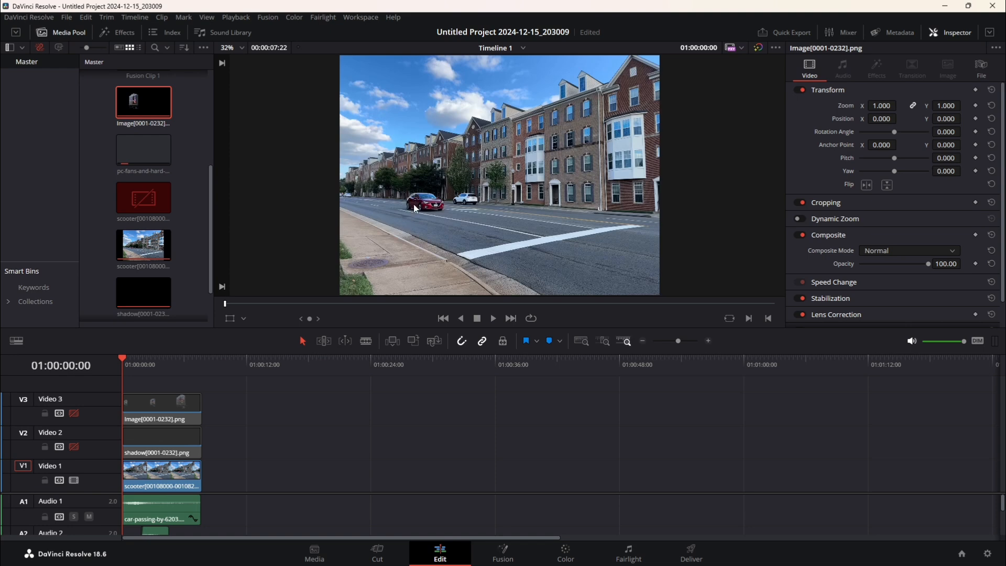
left_click(74, 447)
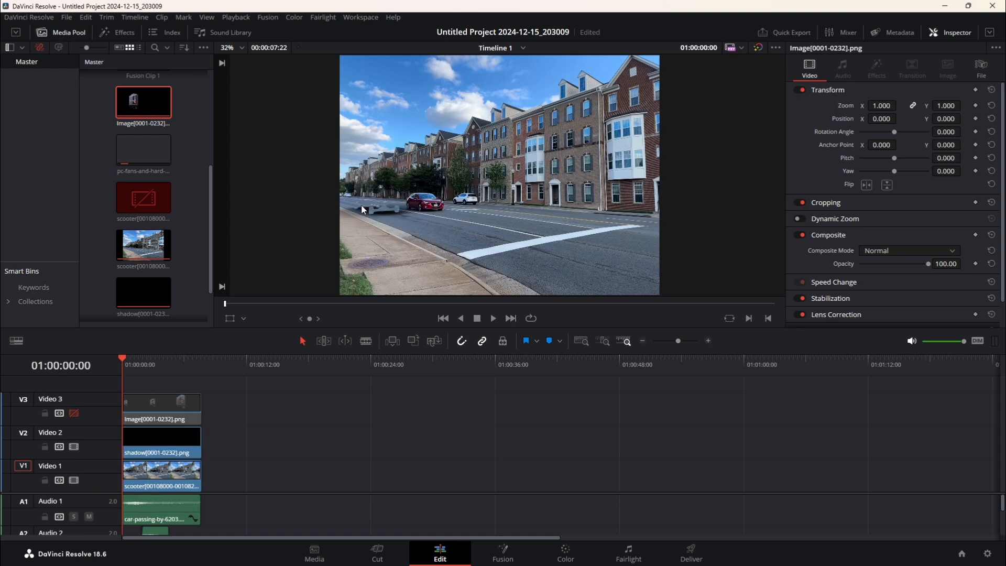
scroll(357, 215, "up", 2)
Try adjusting the opacity of the shadow clip on Video 2, and turn the Video 3 track back on.
left_click(186, 435)
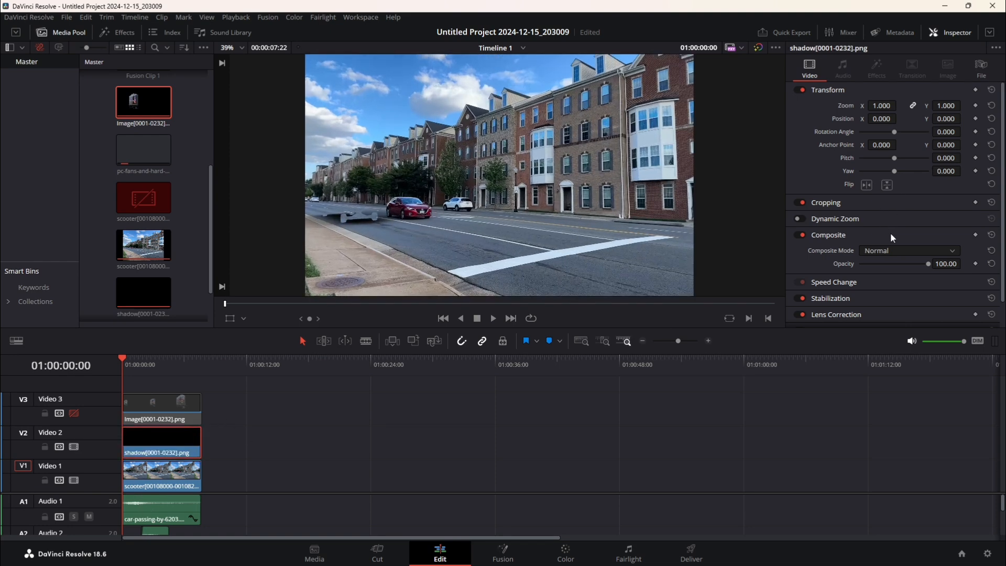
left_click_drag(919, 262, 950, 264)
left_click(74, 413)
Preview the composite mode options for the Image[0001-0232].png clip on Video 3, leaving the mode at Normal.
left_click(162, 406)
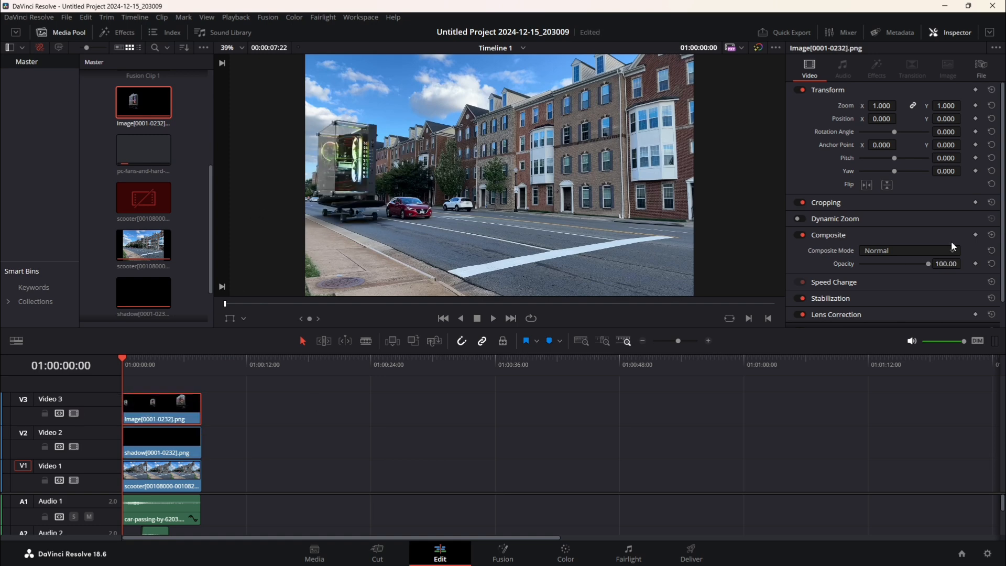
left_click(898, 250)
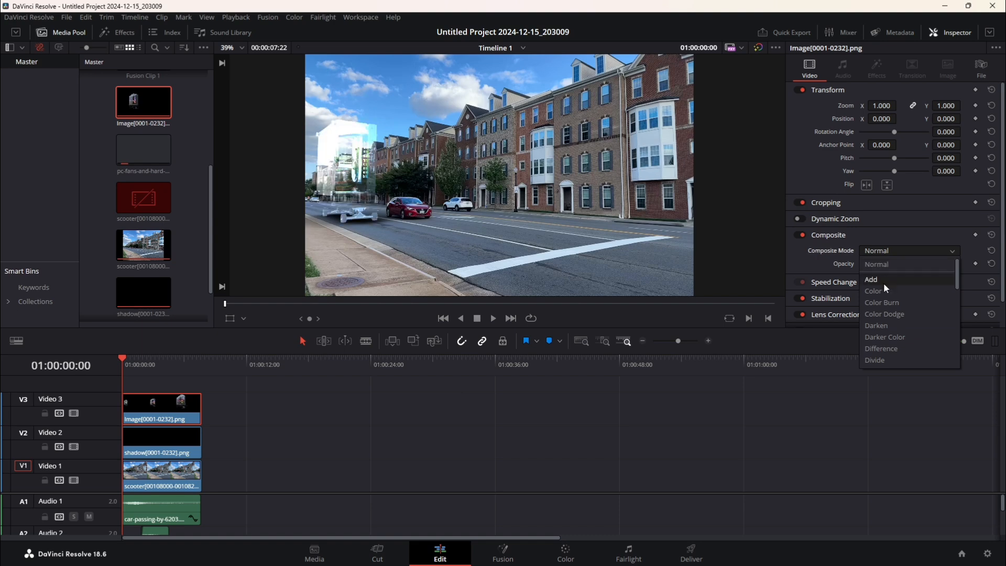
right_click(885, 373)
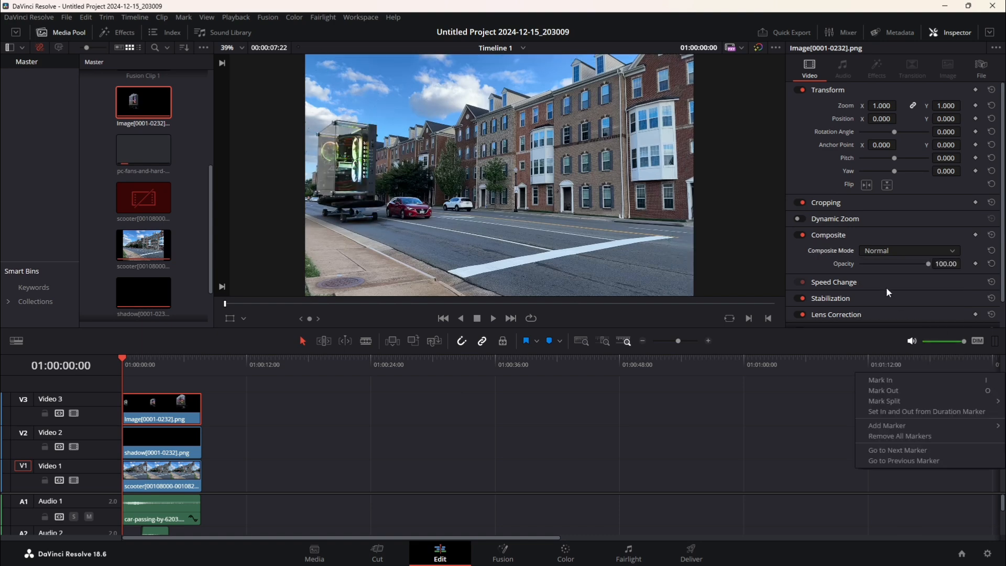
left_click(826, 394)
Select the shadow[0001-0232].png clip on Video 2 to inspect its composite settings.
scroll(352, 180, "down", 1)
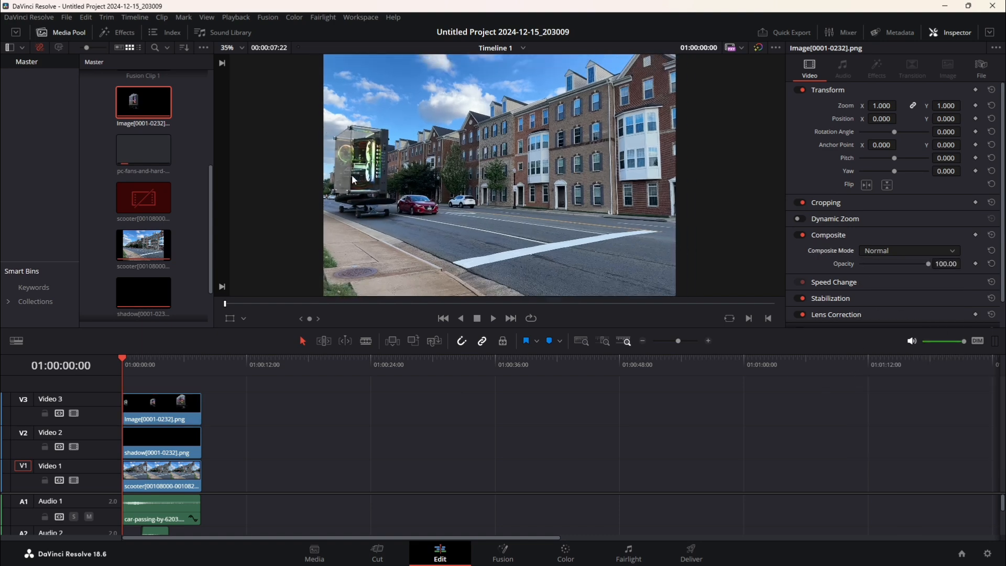
scroll(352, 180, "down", 1)
left_click(192, 450)
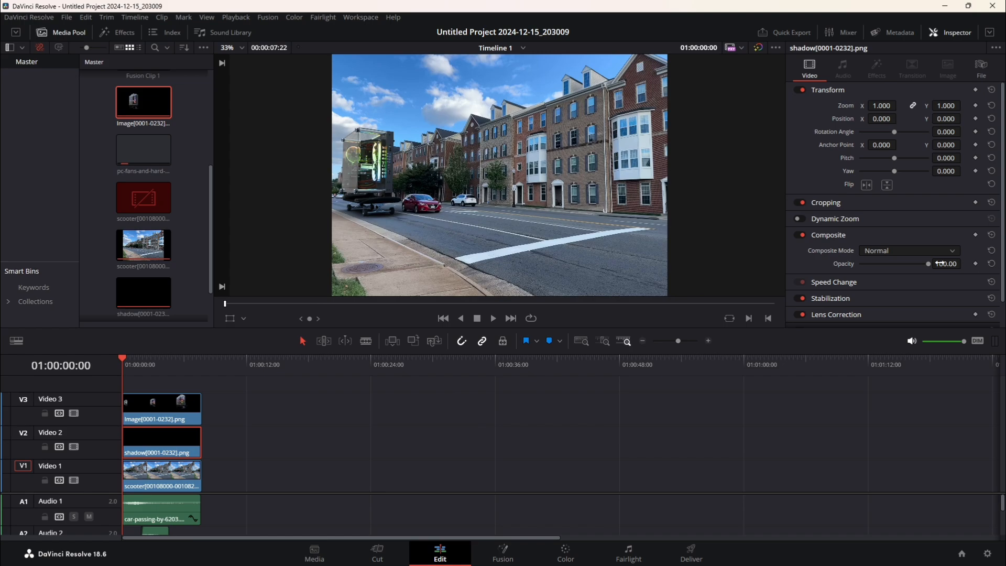